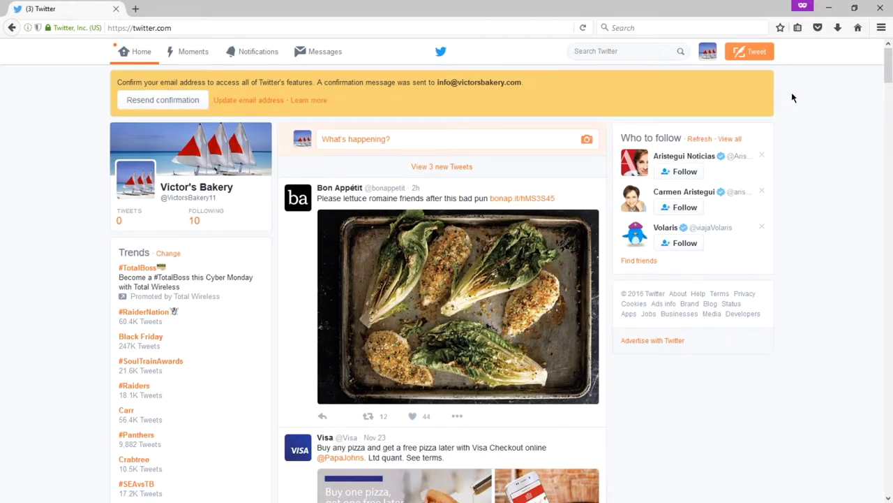
scroll(792, 98, "down", 2)
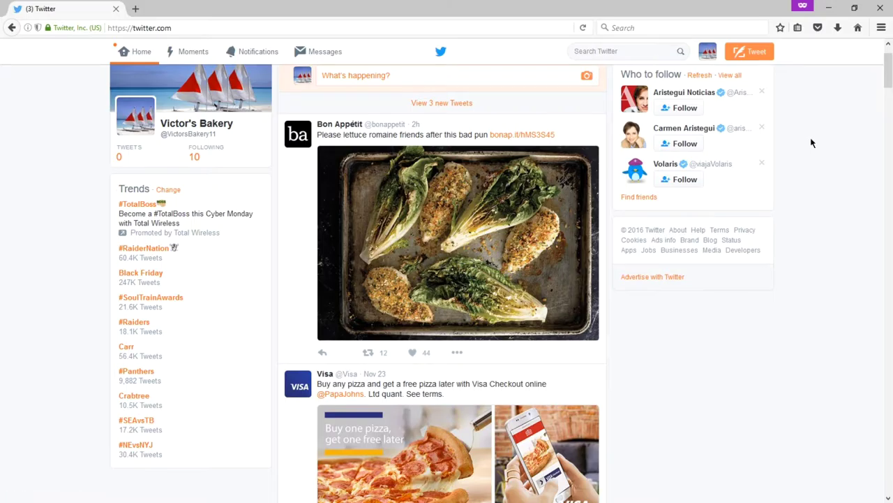
scroll(811, 142, "down", 2)
scroll(811, 143, "up", 2)
mouse_move(340, 128)
scroll(650, 284, "down", 3)
scroll(649, 278, "down", 3)
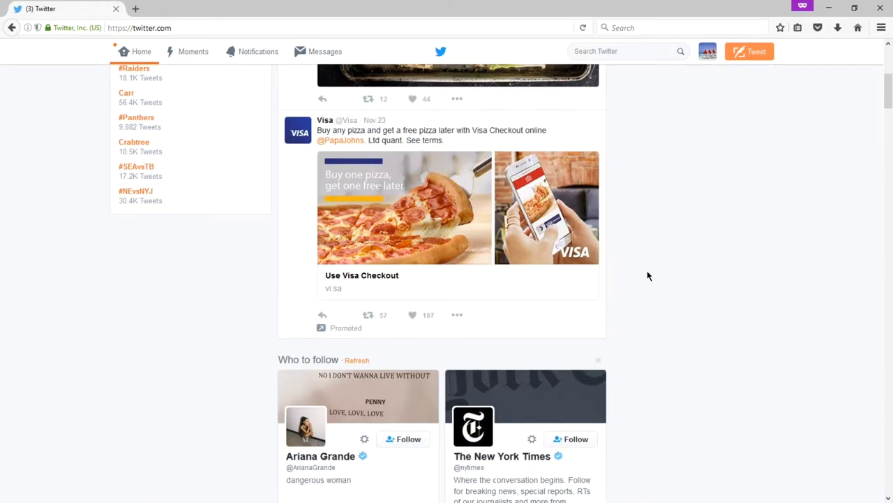
scroll(618, 264, "down", 11)
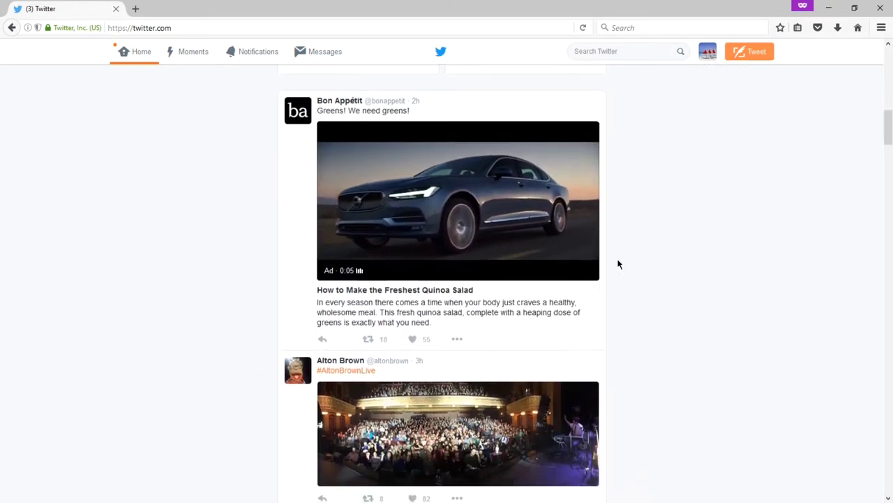
scroll(619, 264, "down", 5)
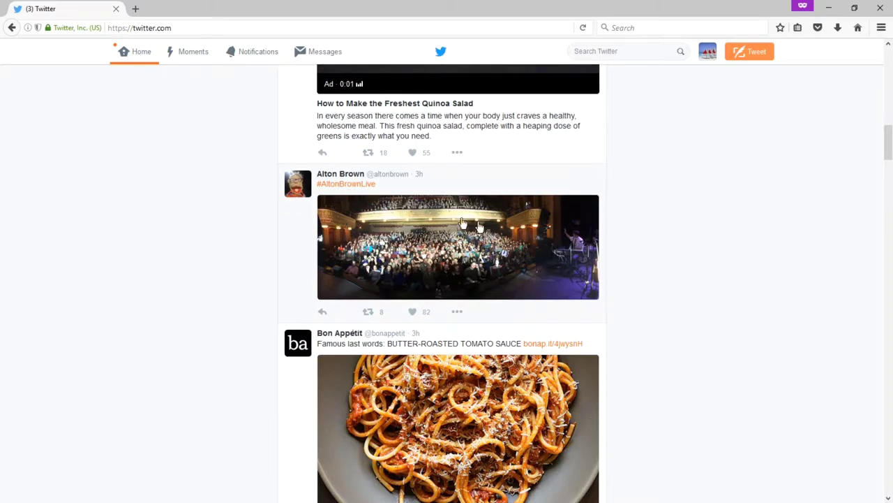
scroll(774, 295, "down", 9)
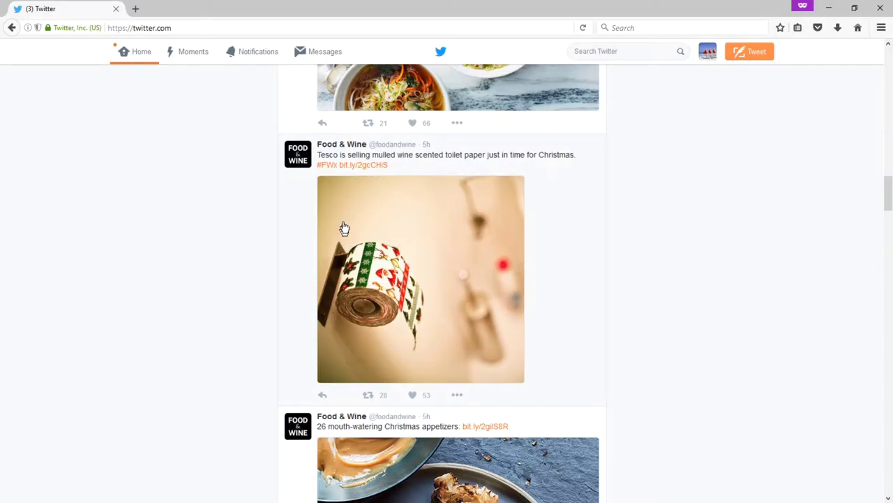
scroll(444, 245, "down", 3)
scroll(445, 245, "down", 3)
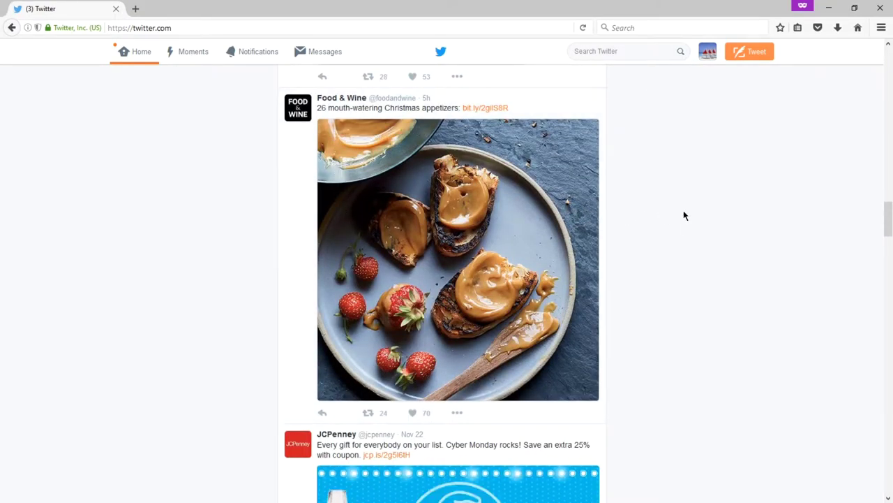
scroll(684, 215, "up", 1)
scroll(684, 214, "down", 8)
scroll(682, 215, "down", 2)
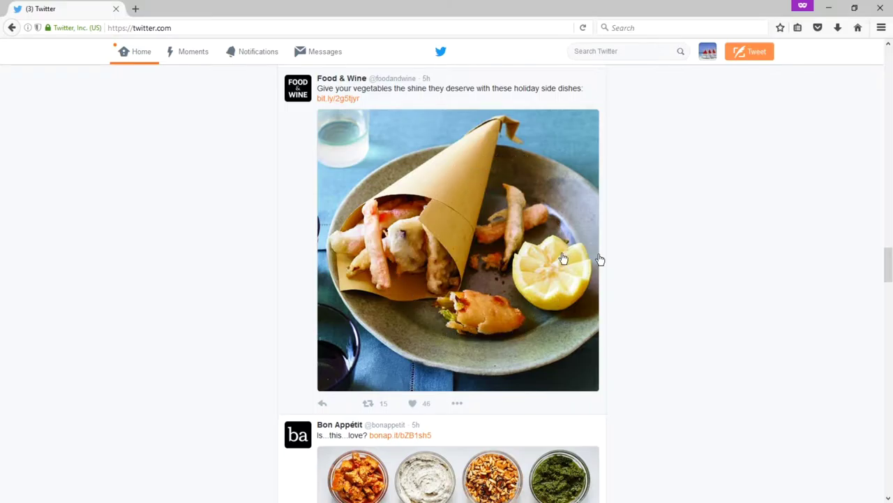
scroll(676, 264, "down", 1)
scroll(676, 263, "down", 4)
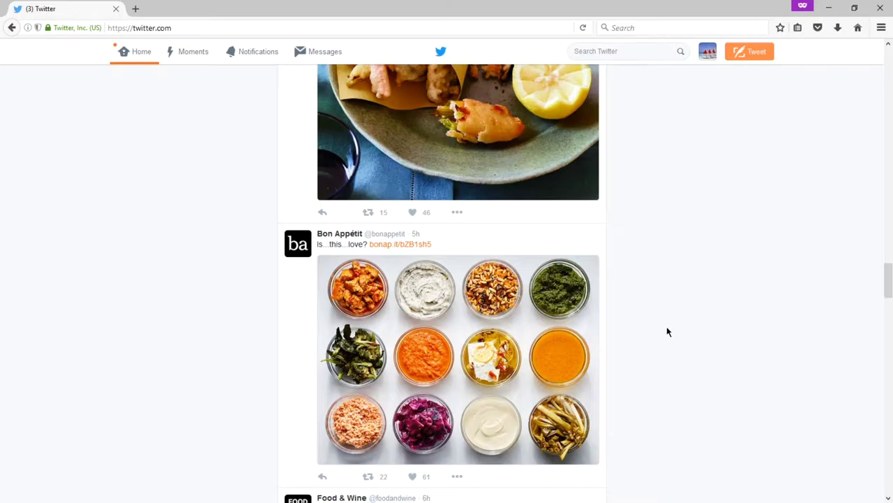
scroll(667, 332, "down", 1)
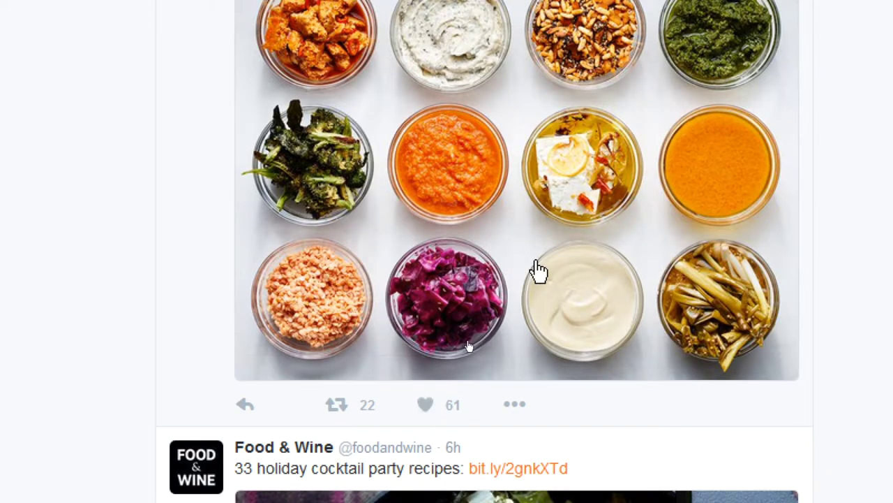
- Like Bon Appétit's 'Is...this...love?' dip-bowls tweet, taking its likes from 61 to 62
scroll(552, 243, "up", 2)
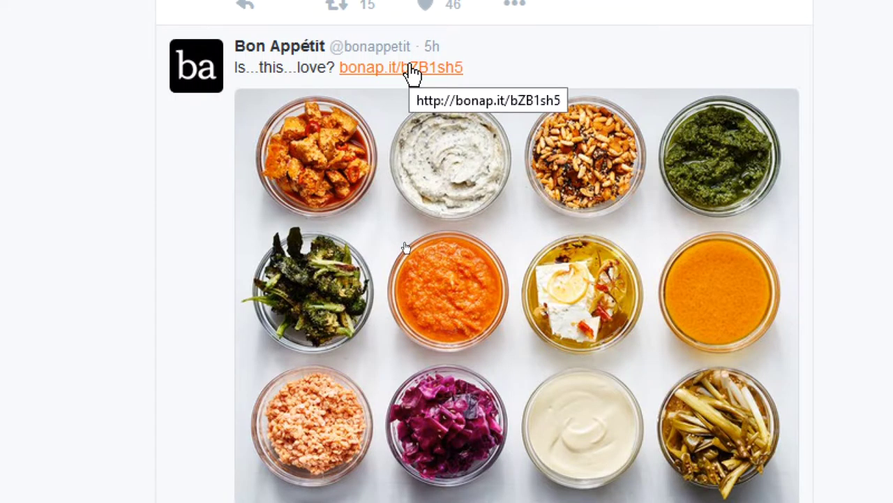
scroll(698, 275, "down", 2)
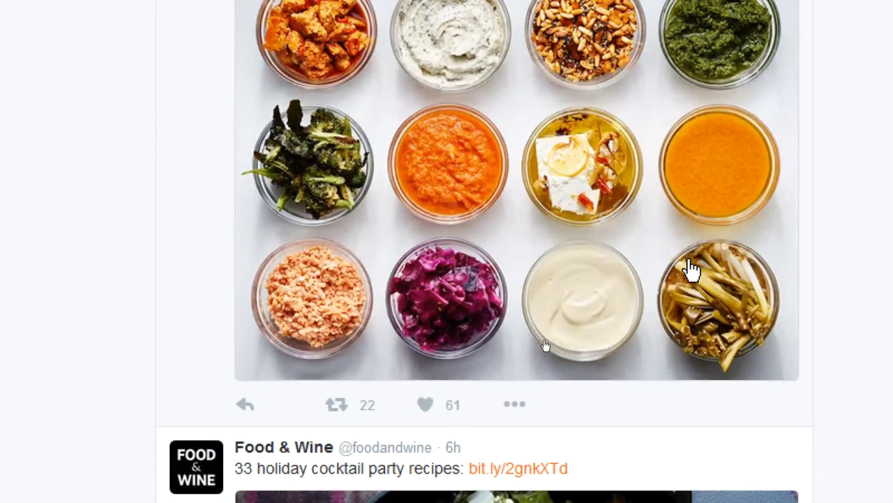
left_click(419, 406)
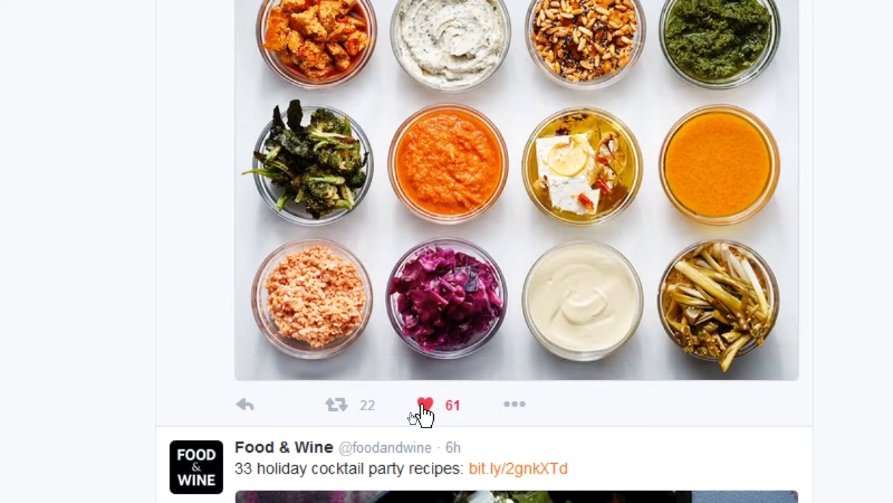
left_click(419, 407)
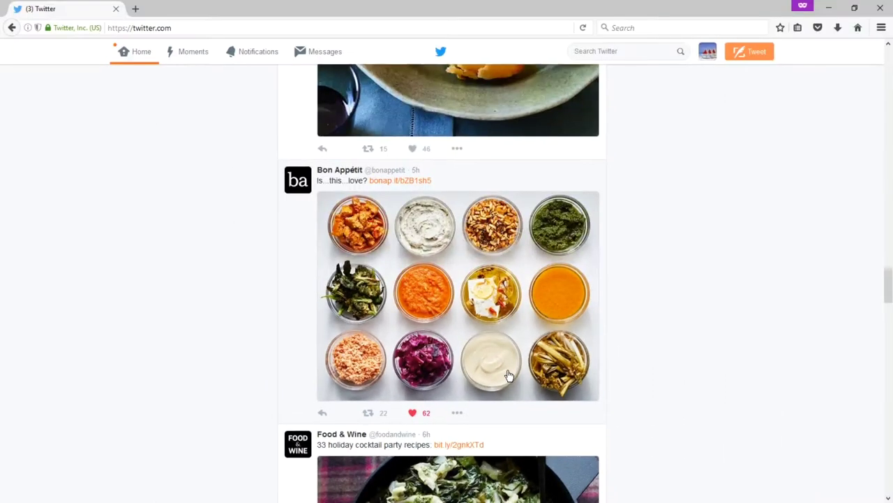
scroll(640, 317, "down", 3)
scroll(640, 316, "down", 1)
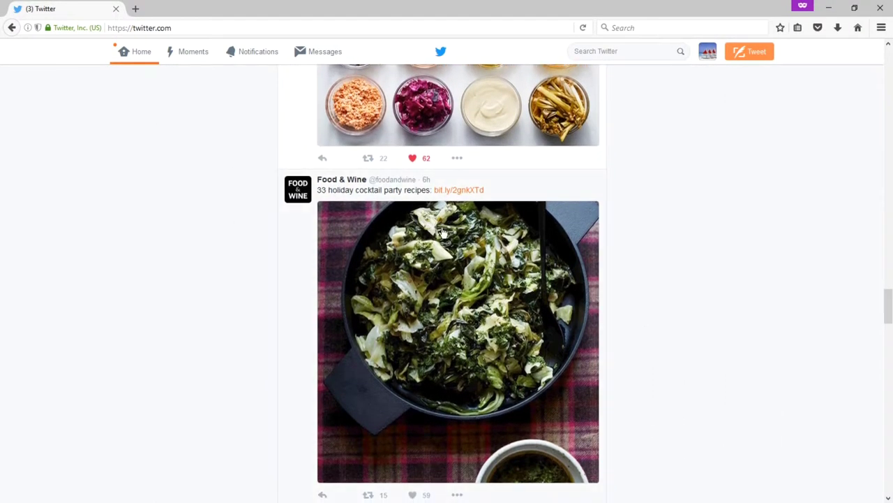
scroll(419, 221, "down", 1)
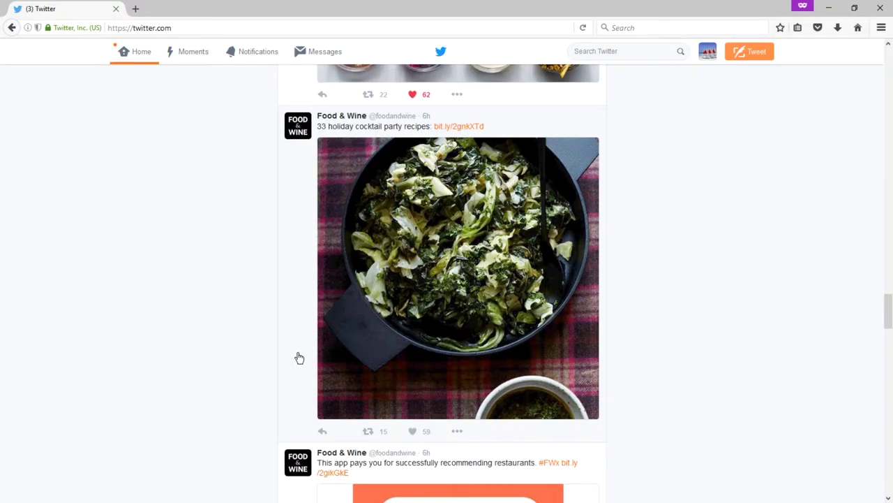
left_click(368, 432)
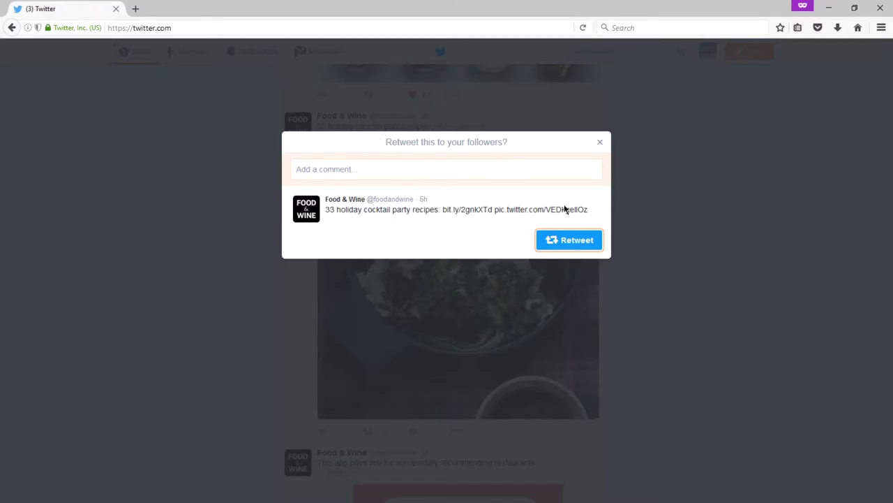
left_click(600, 143)
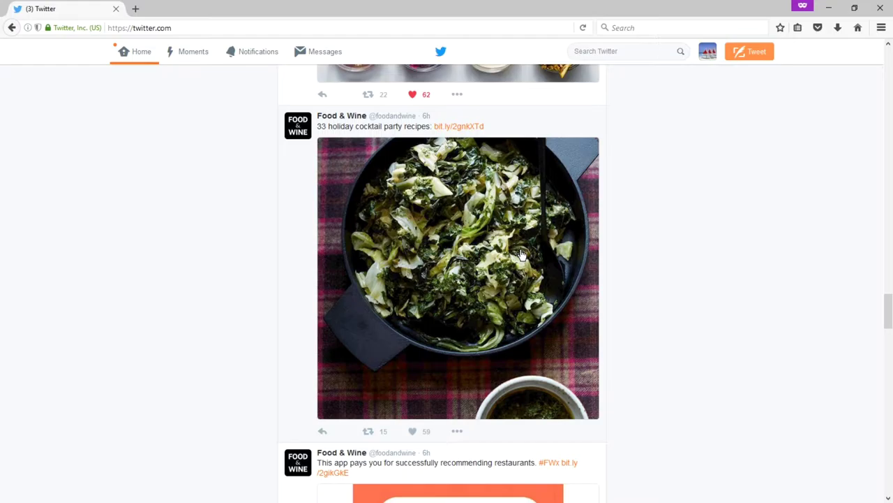
left_click(733, 48)
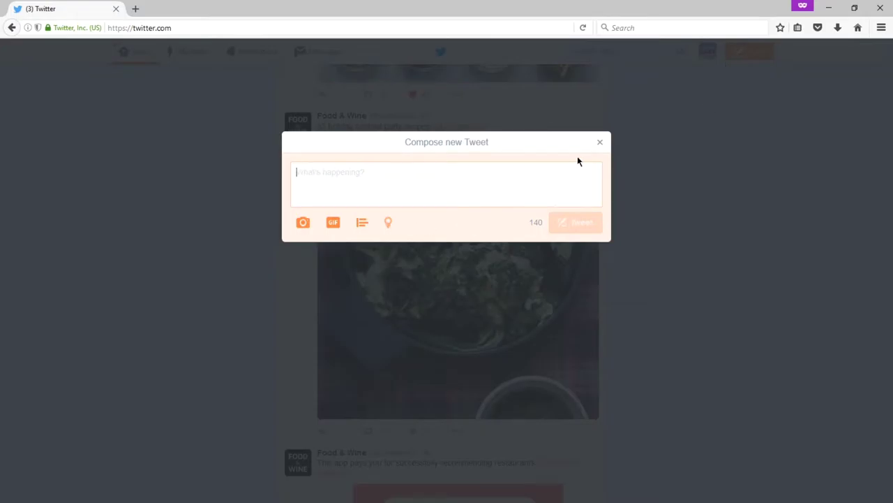
left_click(599, 143)
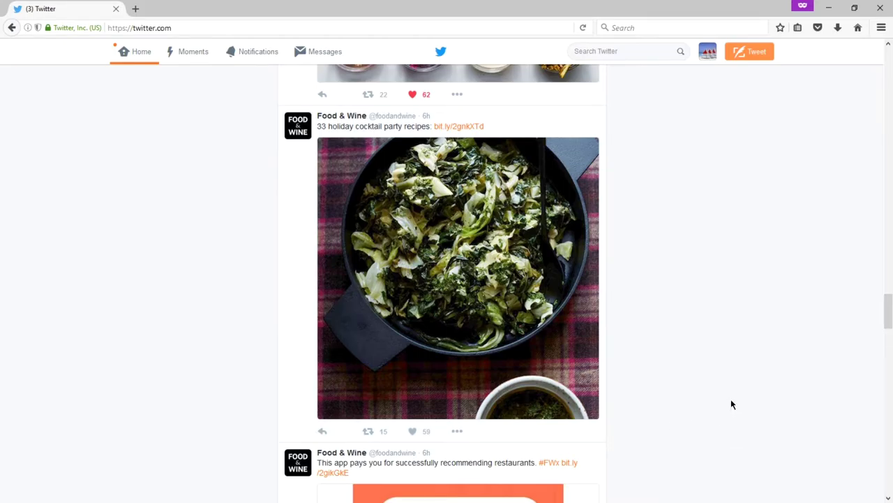
scroll(732, 404, "down", 5)
scroll(732, 404, "down", 5)
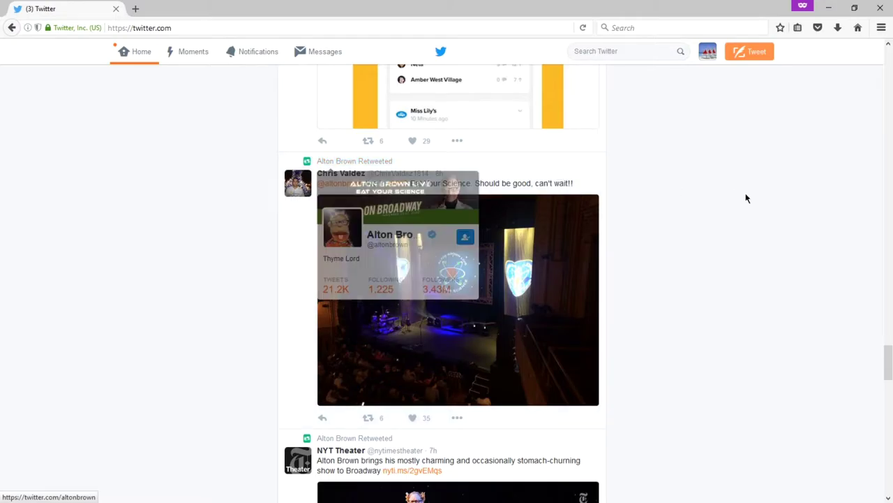
mouse_move(354, 179)
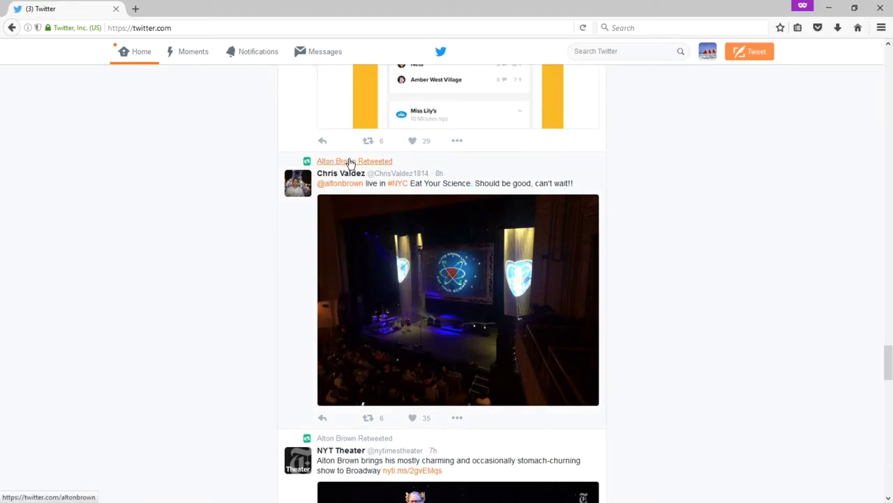
mouse_move(351, 162)
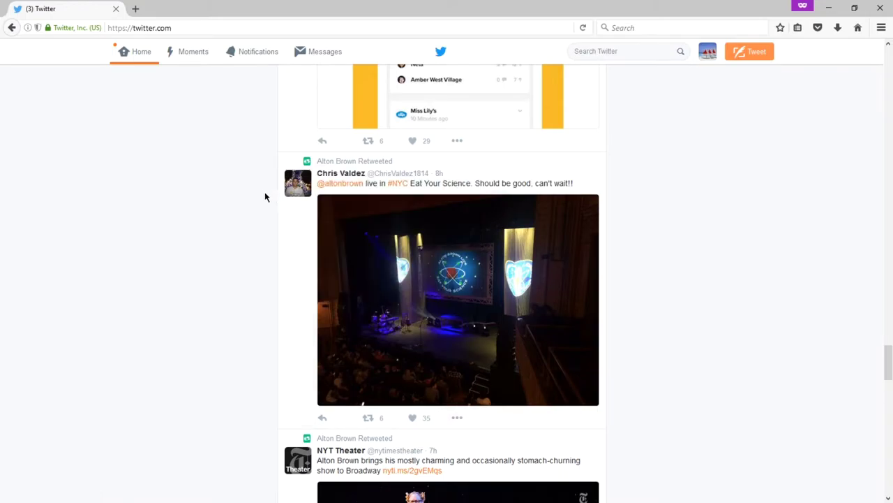
mouse_move(294, 196)
scroll(731, 215, "down", 3)
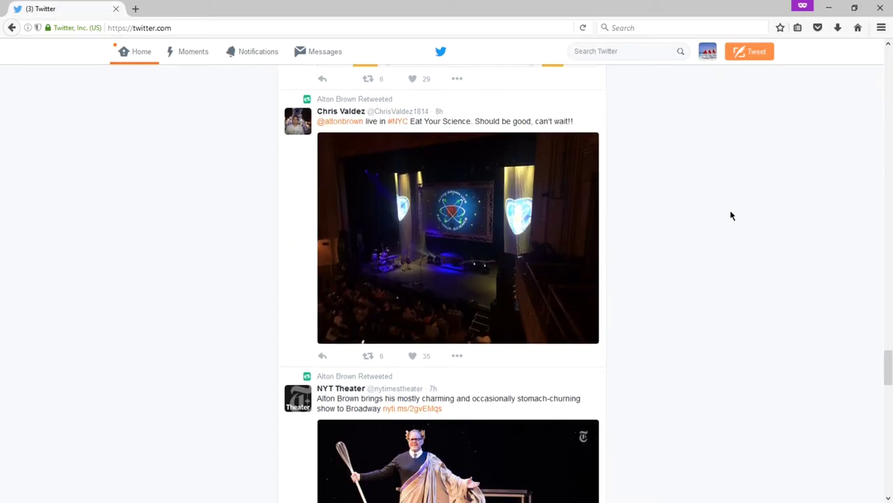
scroll(731, 215, "down", 1)
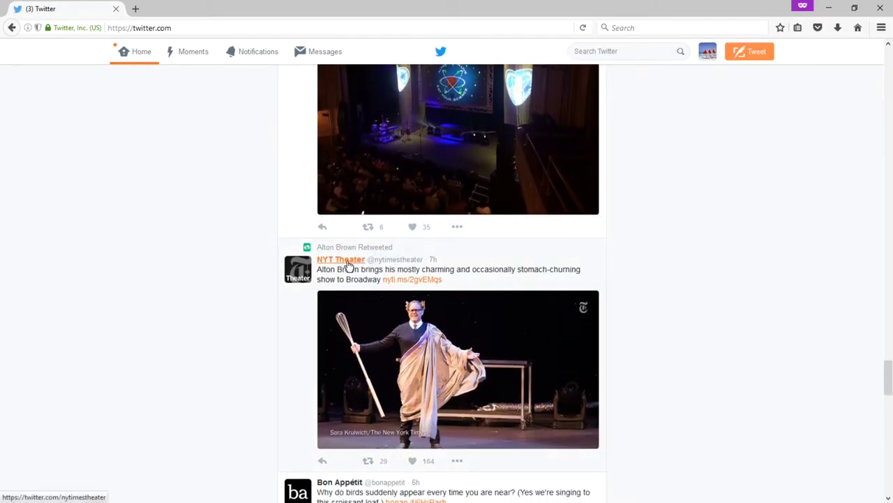
mouse_move(332, 267)
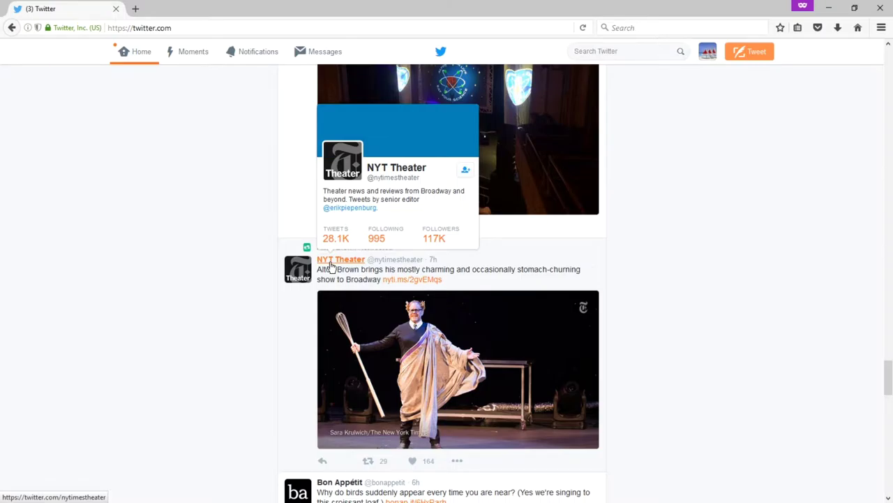
scroll(226, 230, "up", 2)
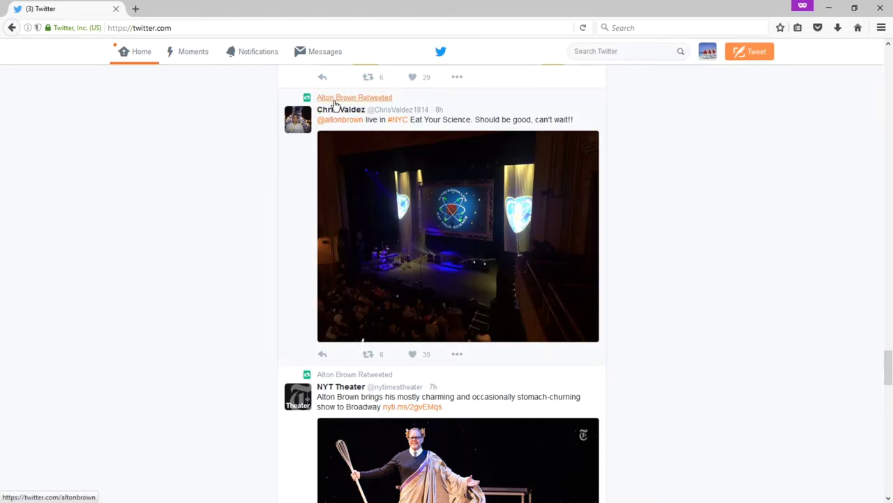
mouse_move(334, 104)
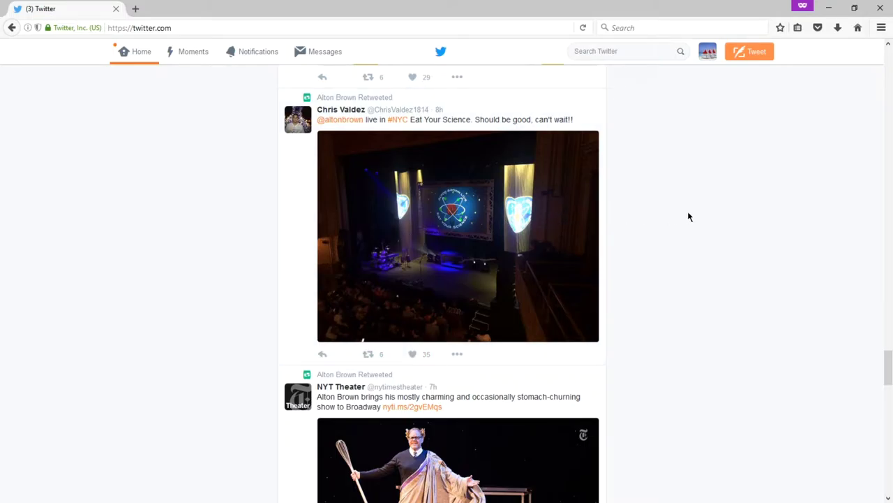
scroll(688, 217, "down", 7)
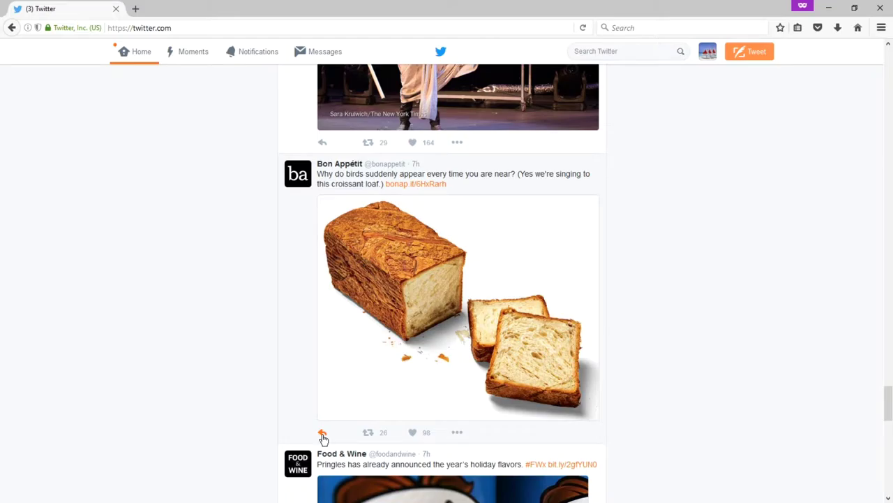
- View the croissant loaf tweet on its own, then close it back to the timeline
left_click(416, 168)
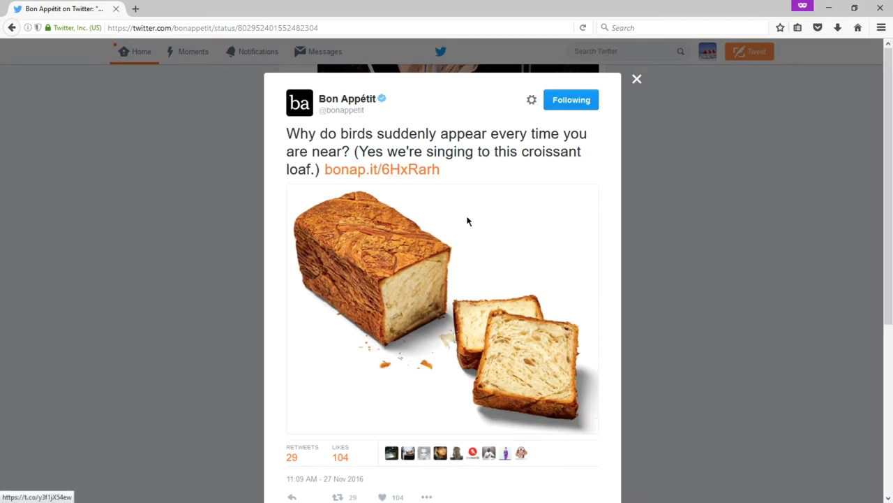
scroll(405, 298, "down", 3)
scroll(404, 298, "down", 5)
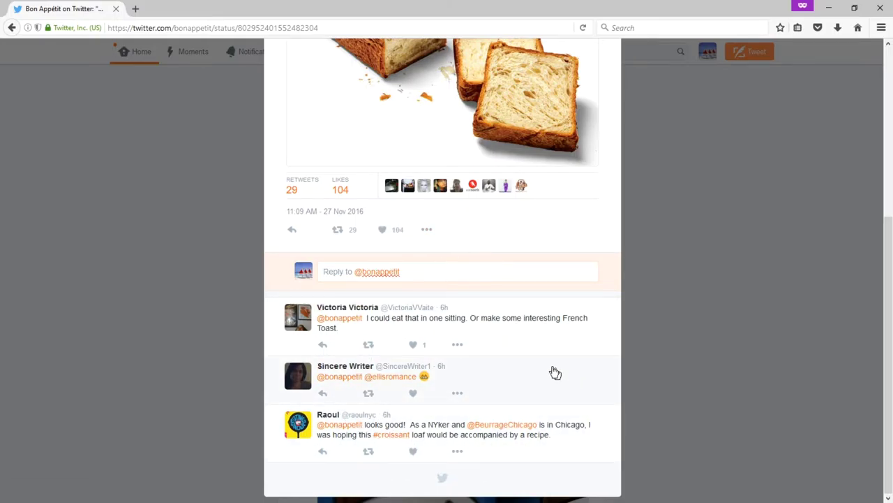
scroll(550, 370, "up", 3)
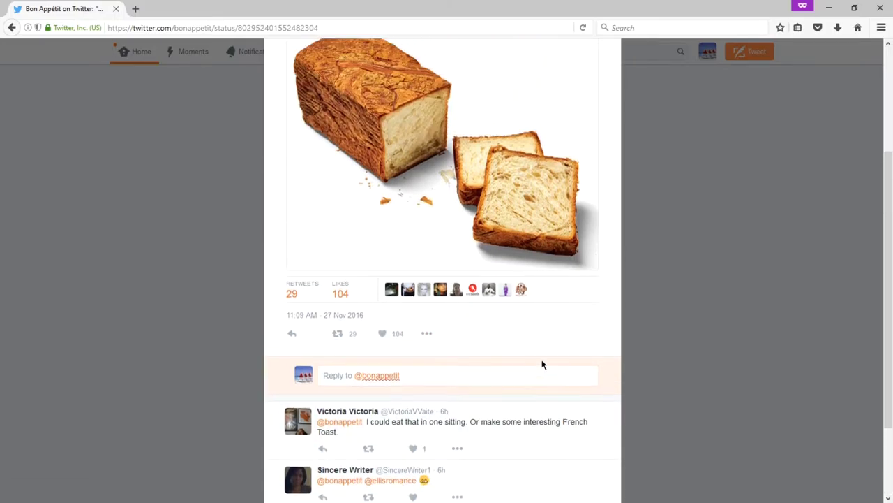
left_click(192, 260)
- Find Food & Wine's 'Beautiful desserts' cheesecake tweet further down and like it
scroll(210, 237, "down", 3)
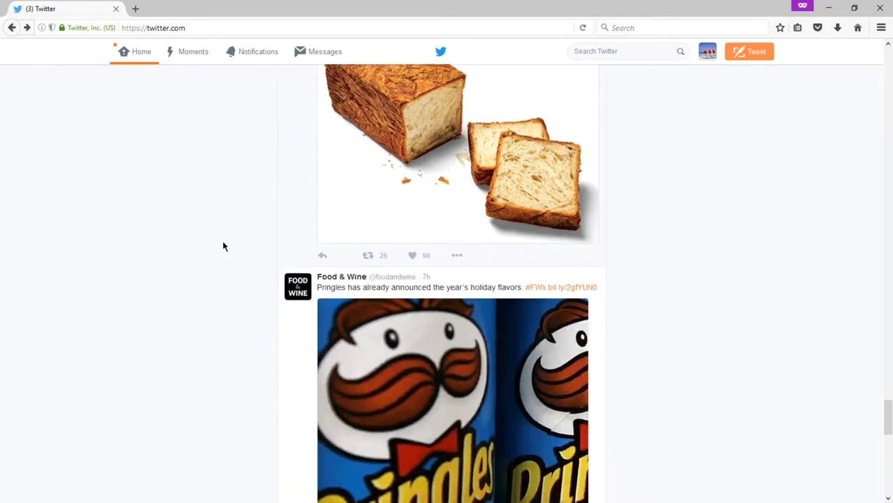
scroll(220, 241, "down", 5)
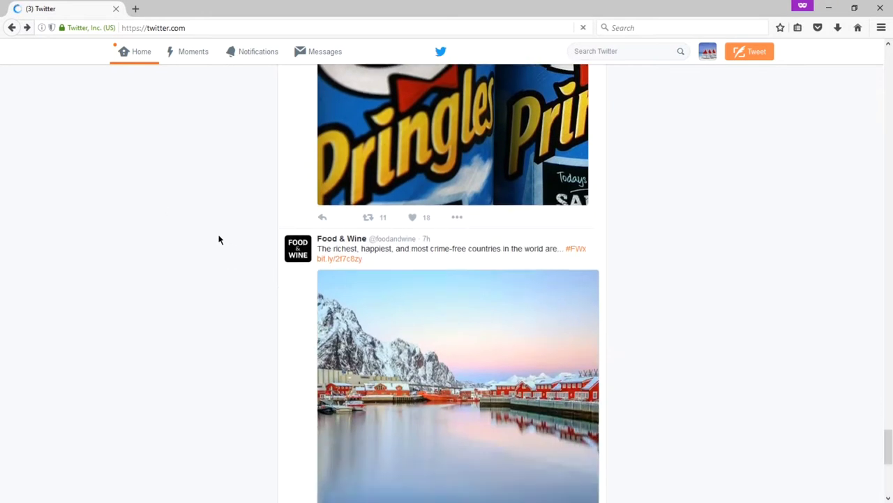
scroll(218, 240, "down", 4)
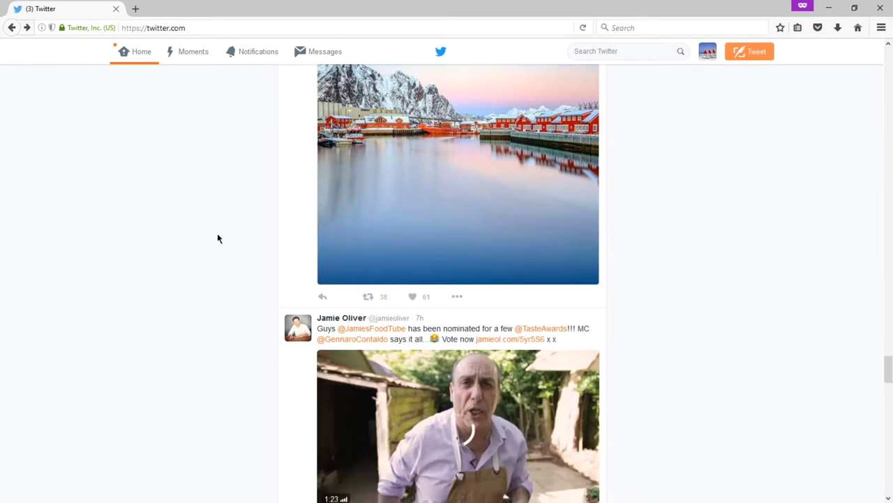
scroll(217, 238, "down", 2)
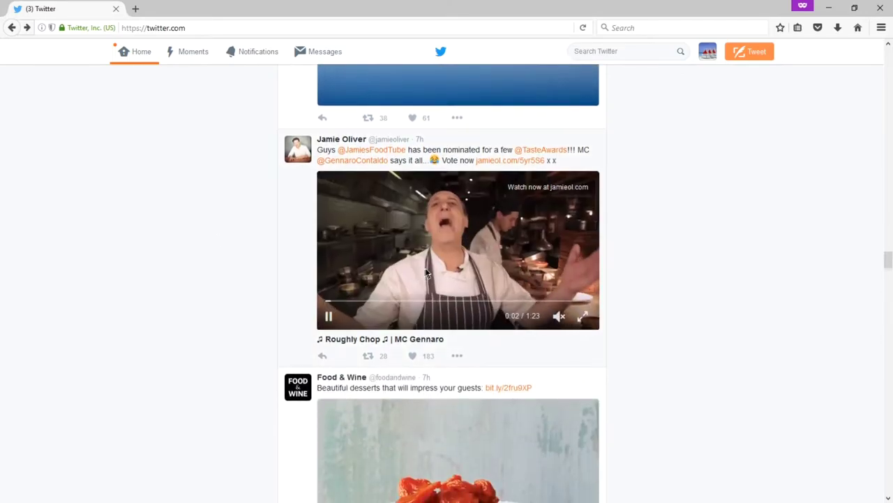
scroll(155, 235, "down", 4)
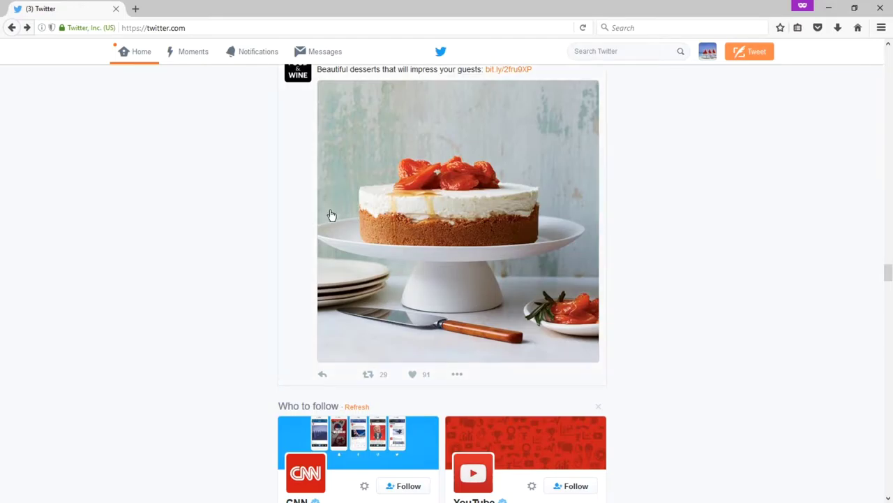
scroll(363, 216, "up", 1)
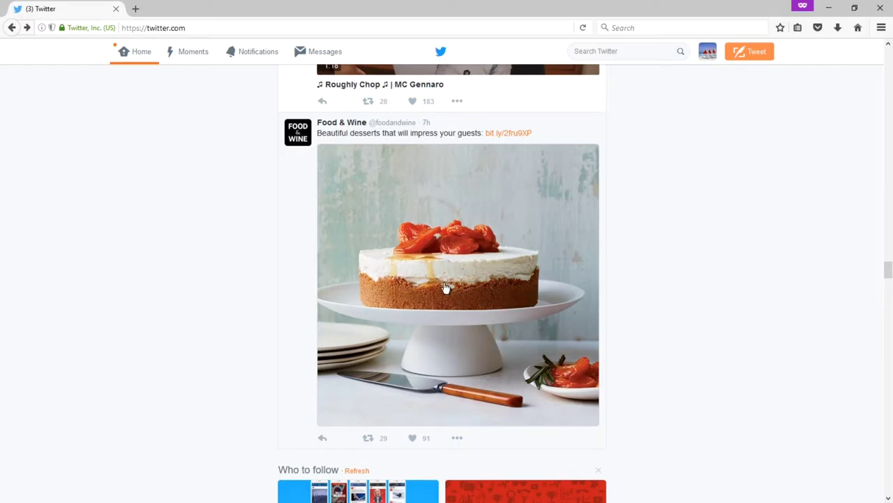
left_click(433, 440)
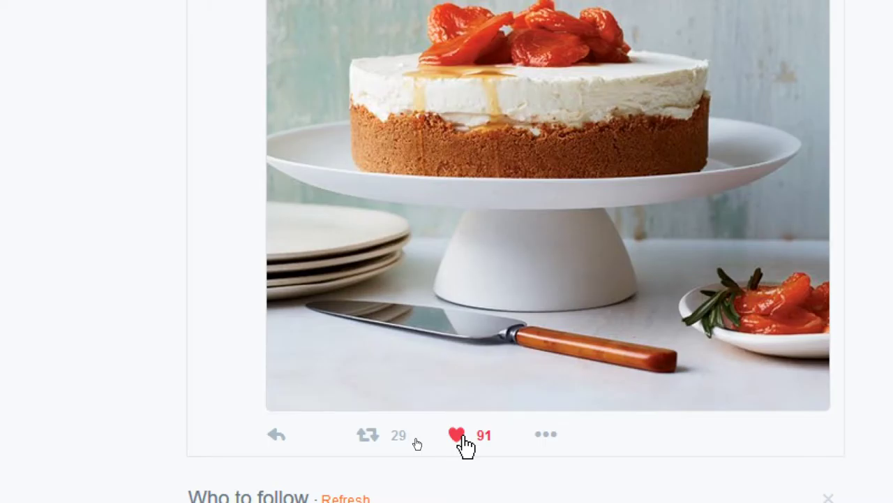
- Register the cheesecake tweet like at 92, then move down to Alton Brown's turkey sandwich tweet
left_click(457, 435)
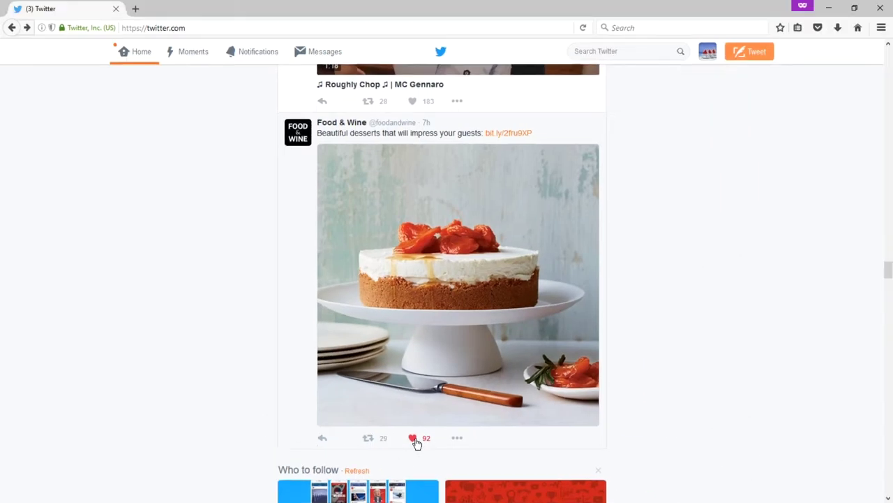
scroll(417, 444, "down", 1)
scroll(417, 444, "down", 8)
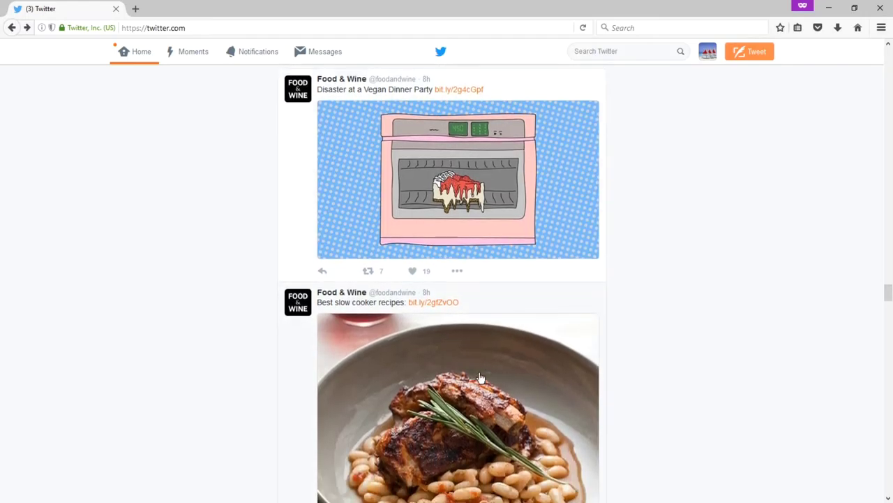
scroll(480, 377, "down", 10)
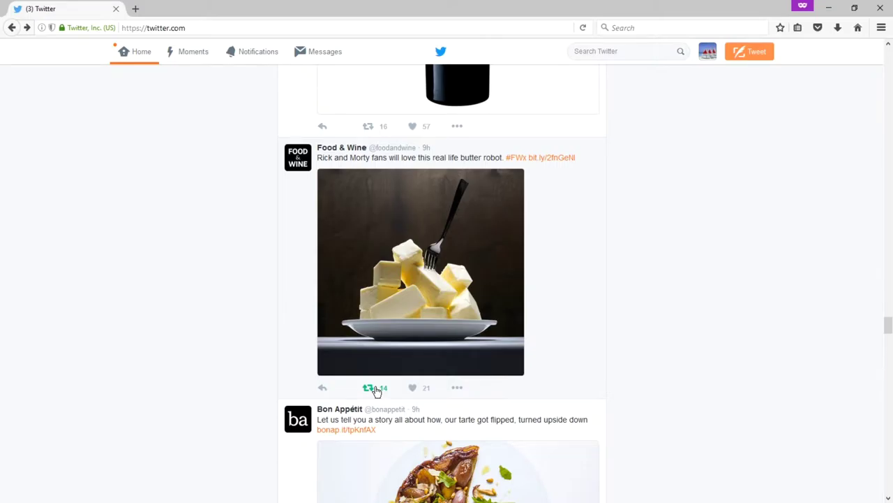
scroll(343, 391, "down", 3)
scroll(345, 373, "up", 2)
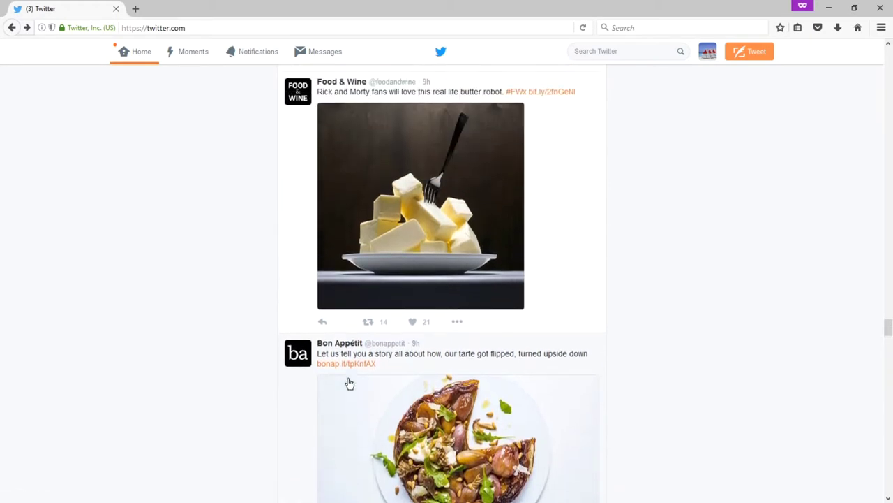
scroll(349, 383, "down", 3)
scroll(309, 343, "down", 3)
scroll(308, 346, "down", 2)
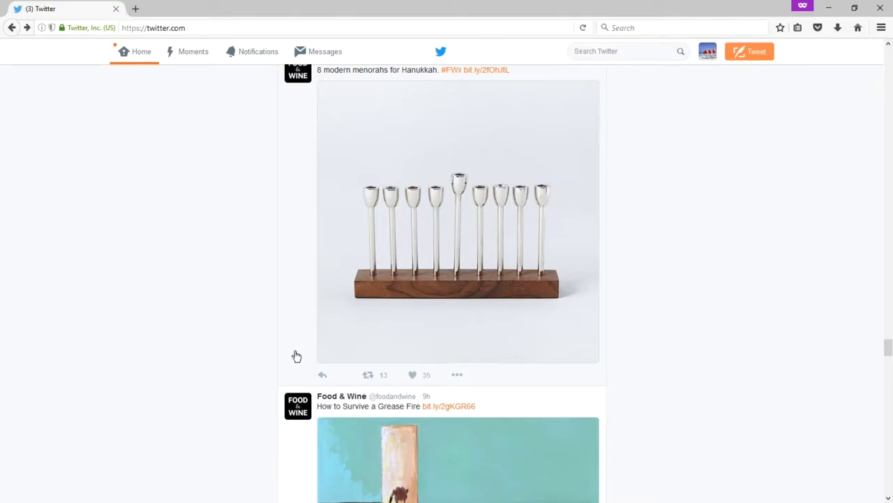
scroll(308, 346, "down", 8)
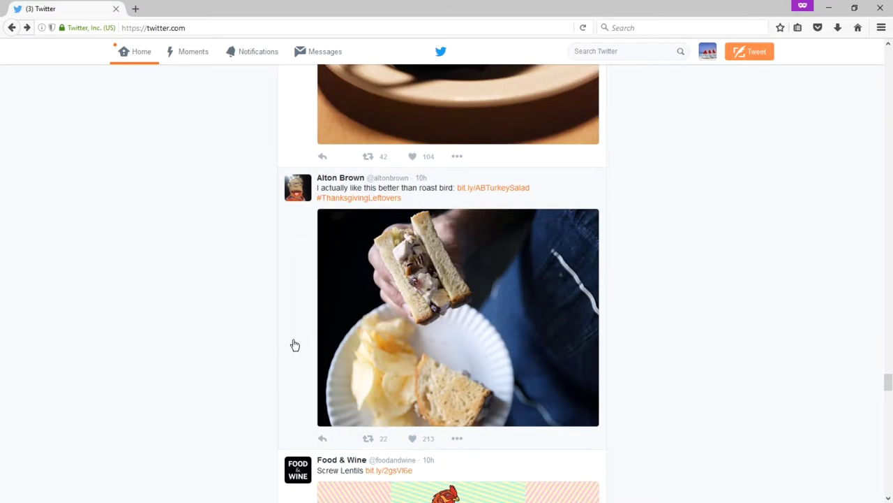
- Open Alton Brown's turkey salad tweet from its '10h' timestamp and read through the replies
left_click(422, 178)
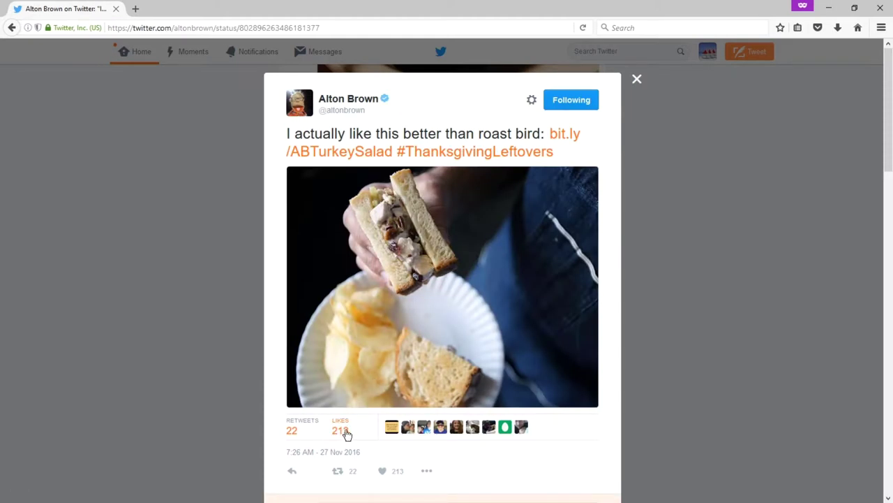
scroll(301, 426, "down", 5)
scroll(346, 340, "down", 10)
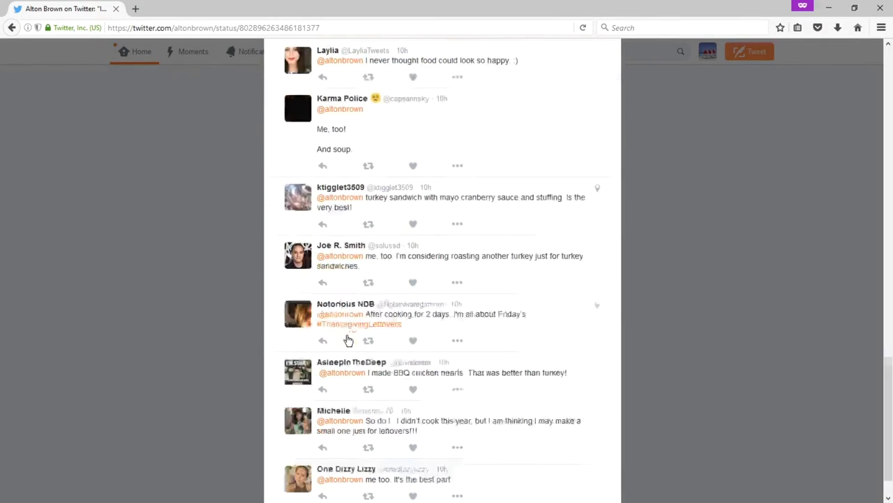
scroll(347, 340, "up", 15)
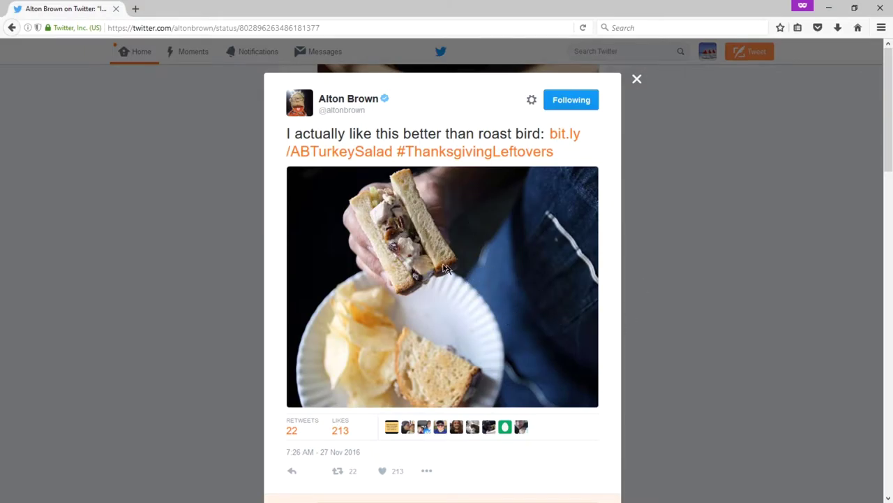
scroll(452, 227, "down", 8)
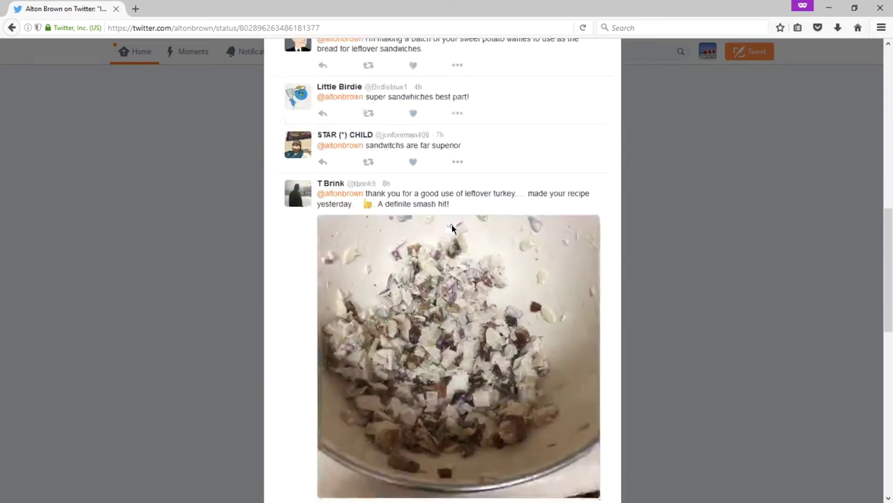
scroll(452, 230, "up", 3)
scroll(452, 232, "up", 5)
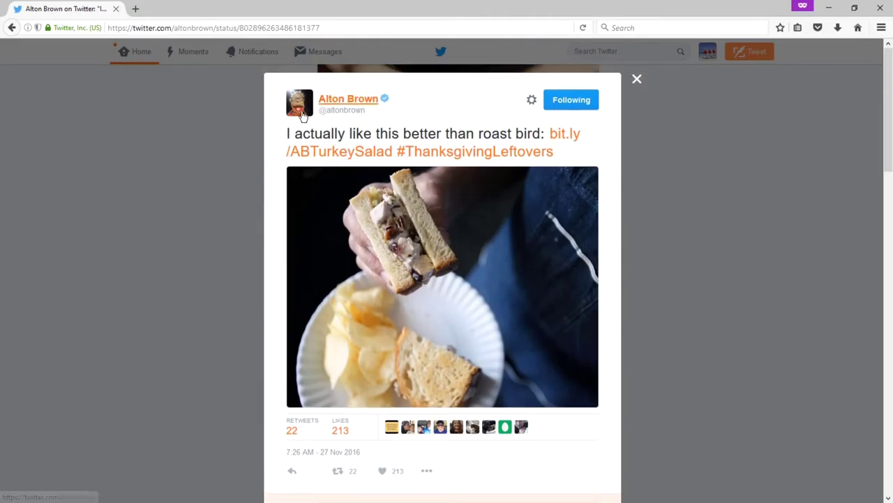
mouse_move(296, 109)
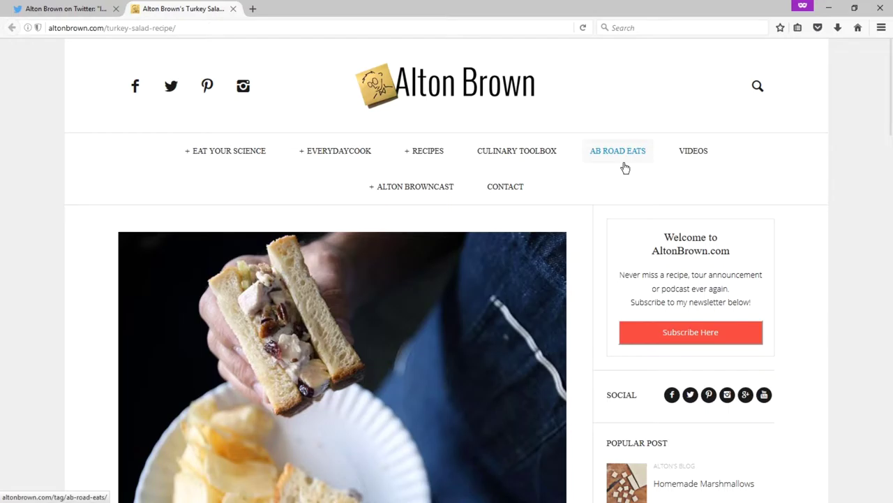
- Read the Turkey Salad recipe's ingredients and comments, then switch back to the Twitter tab
scroll(625, 168, "down", 5)
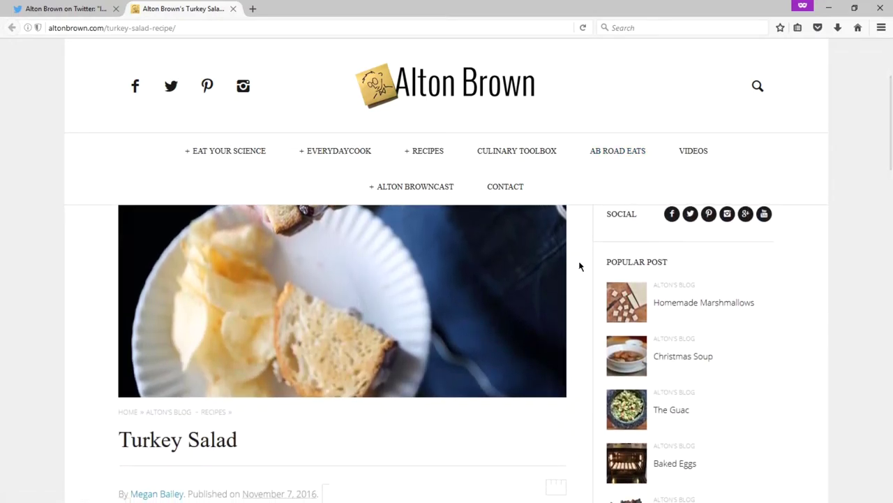
scroll(579, 266, "down", 10)
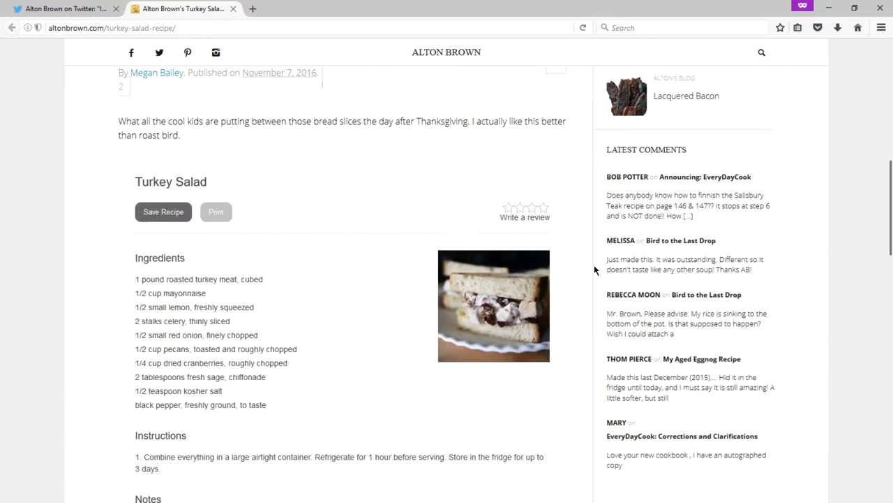
scroll(594, 270, "down", 8)
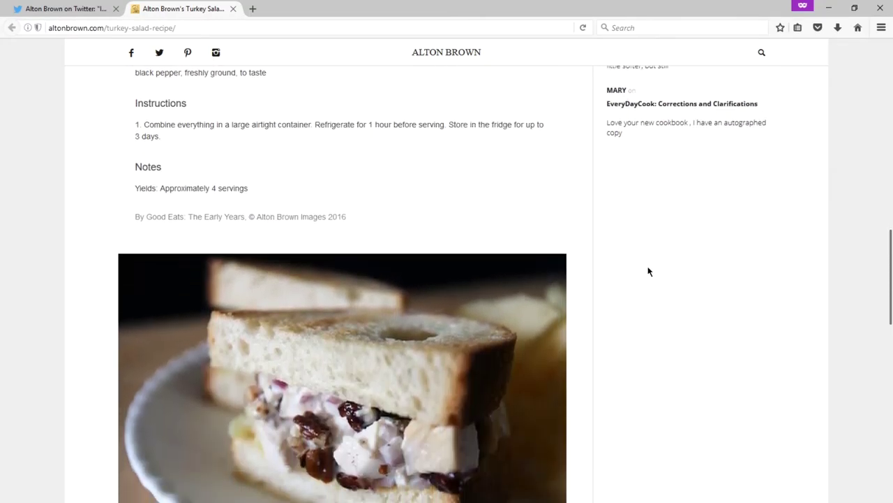
scroll(648, 271, "down", 12)
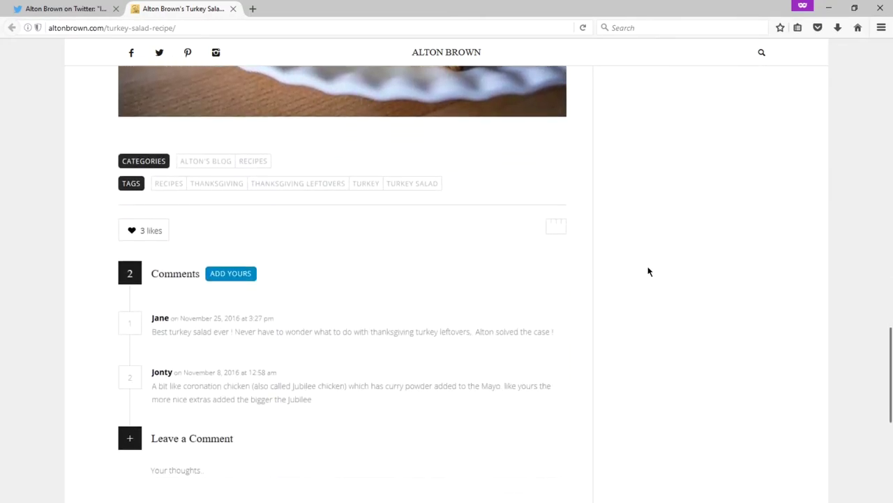
scroll(648, 271, "down", 9)
scroll(648, 268, "up", 10)
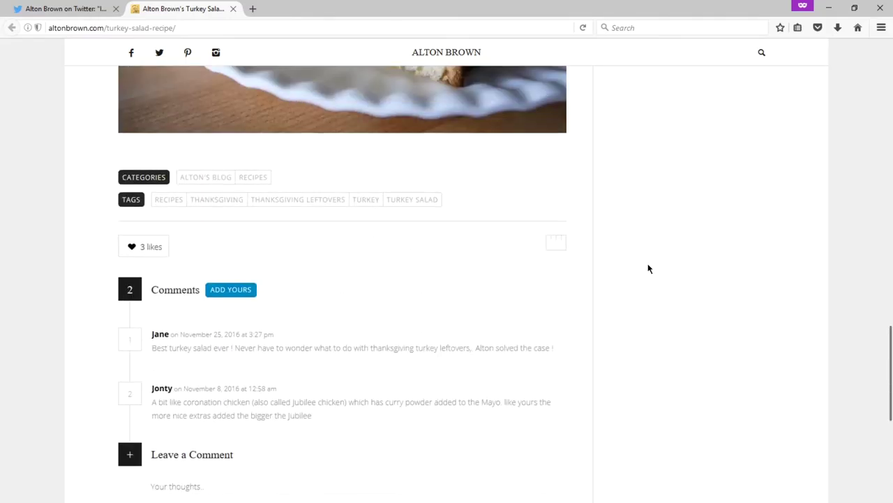
scroll(648, 263, "up", 20)
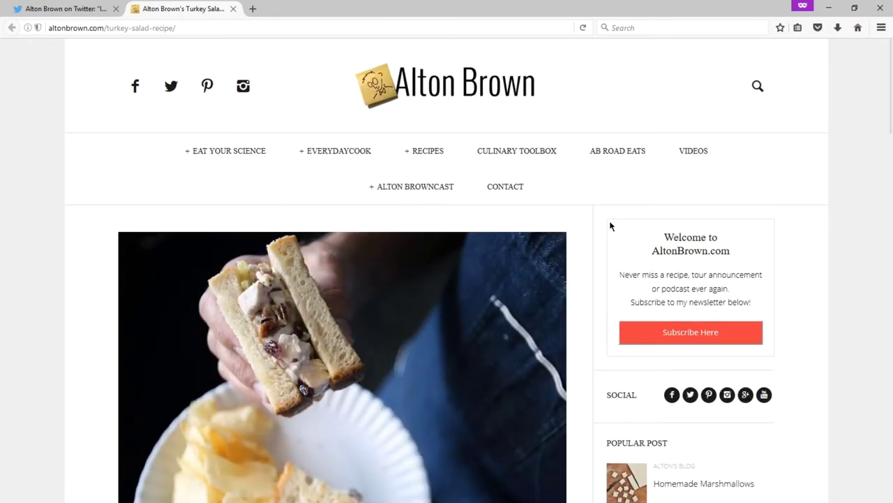
left_click(85, 11)
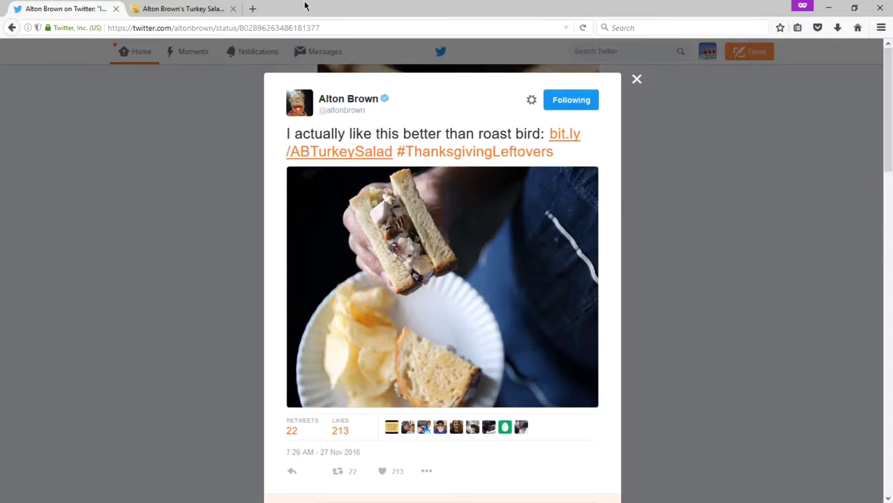
- Close the altonbrown.com tab and the expanded tweet, then move down to Food & Wine's Christmas roasts tweet
left_click(234, 9)
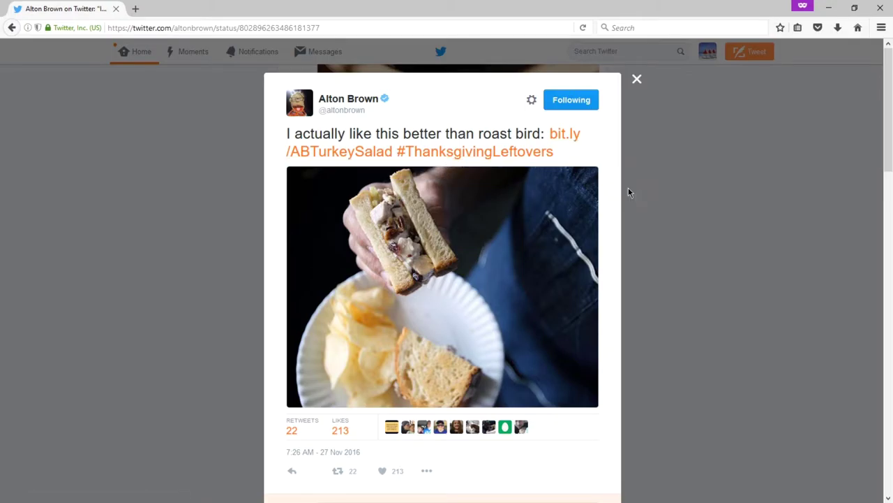
left_click(639, 82)
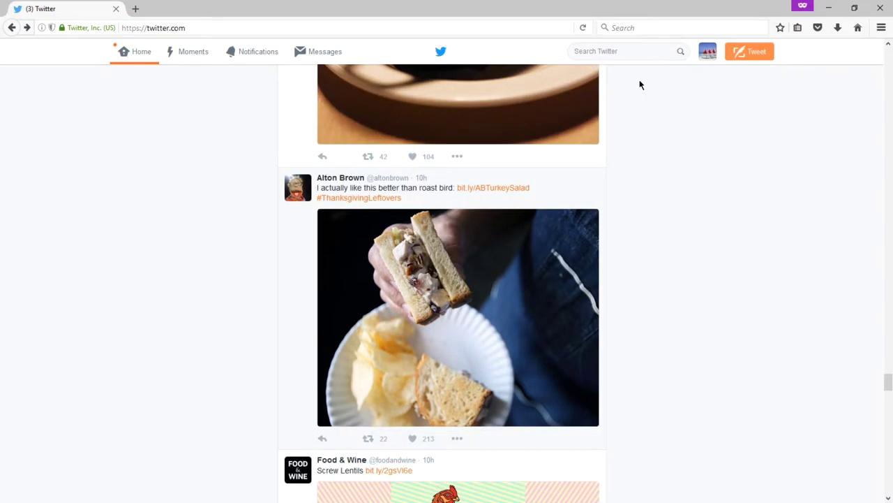
scroll(707, 180, "down", 5)
scroll(707, 180, "down", 6)
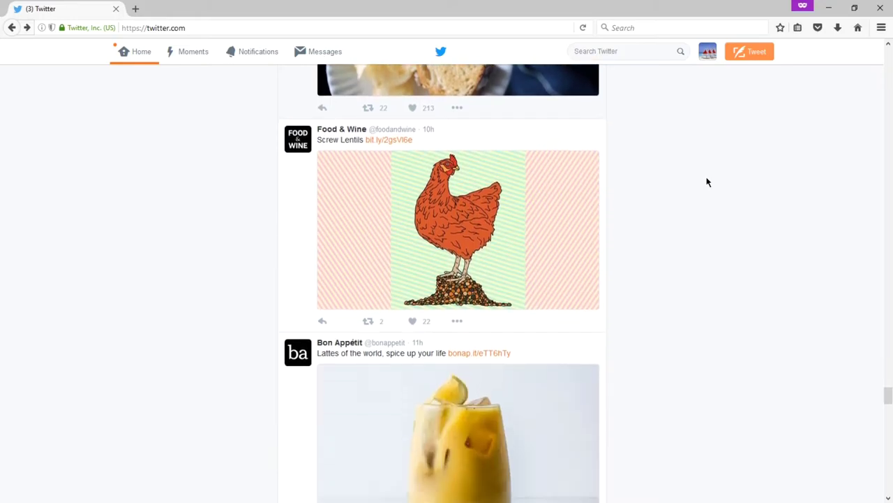
scroll(706, 180, "down", 2)
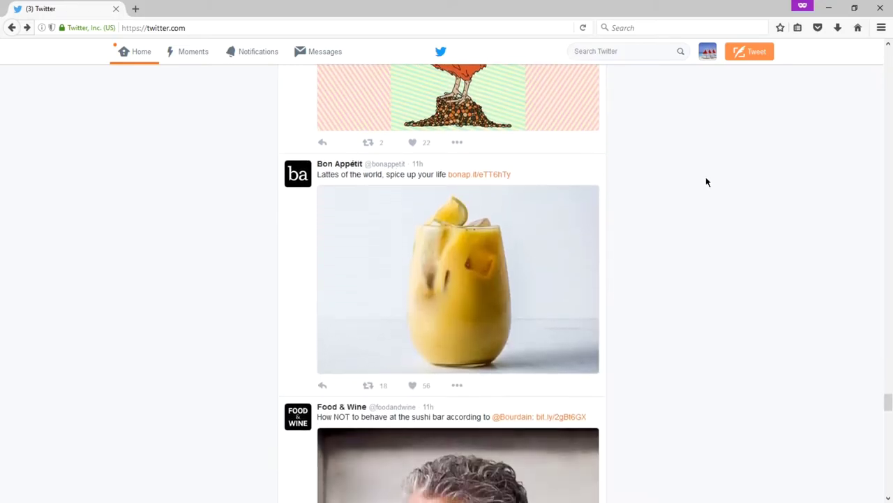
scroll(705, 180, "down", 4)
scroll(706, 182, "down", 7)
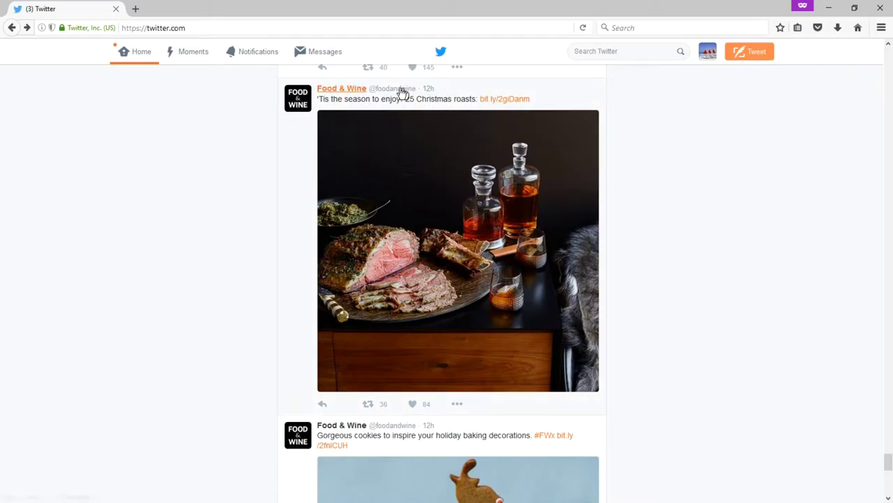
mouse_move(361, 93)
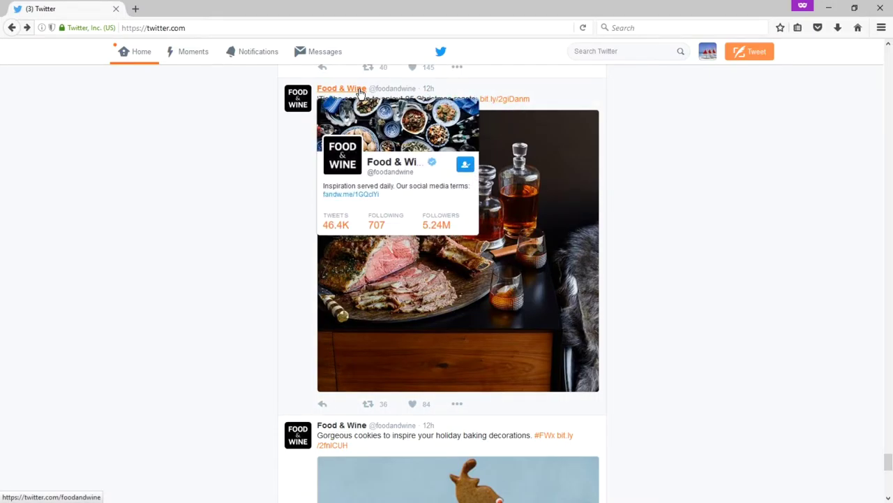
left_click(350, 89)
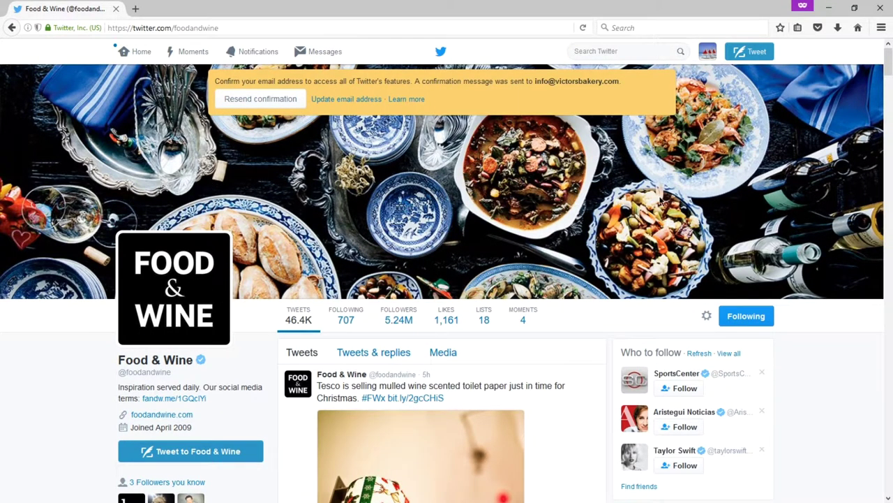
scroll(668, 227, "down", 5)
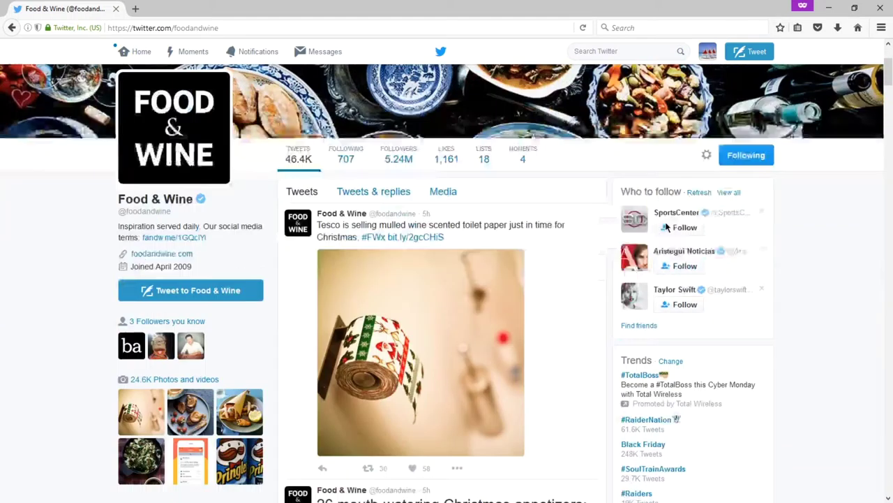
scroll(657, 225, "up", 5)
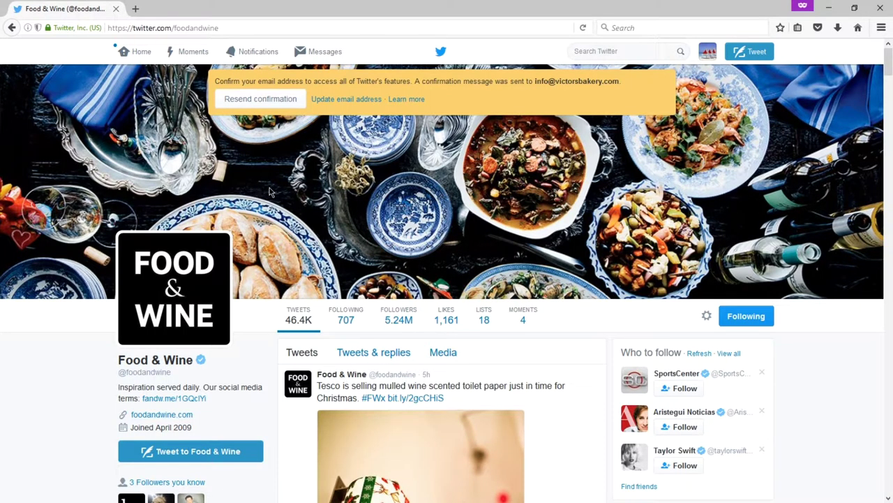
- Go to the Victor's Bakery profile from the avatar menu and browse its Following 10 list
left_click(709, 63)
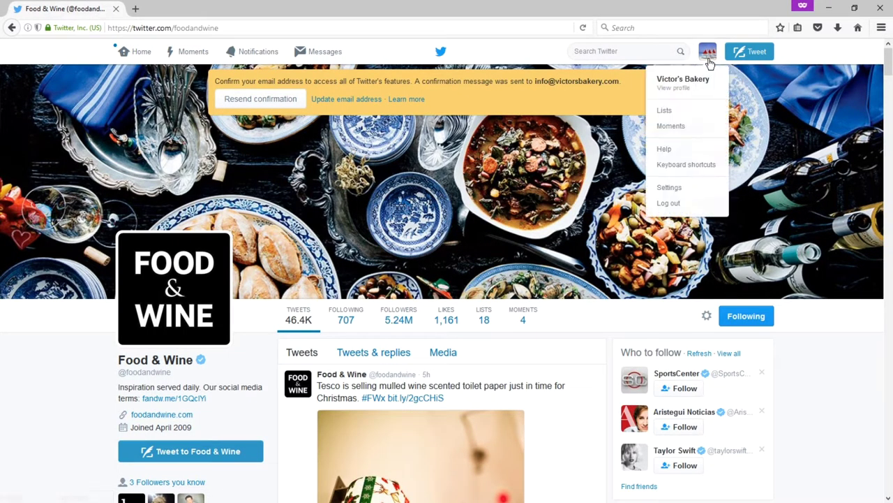
left_click(686, 85)
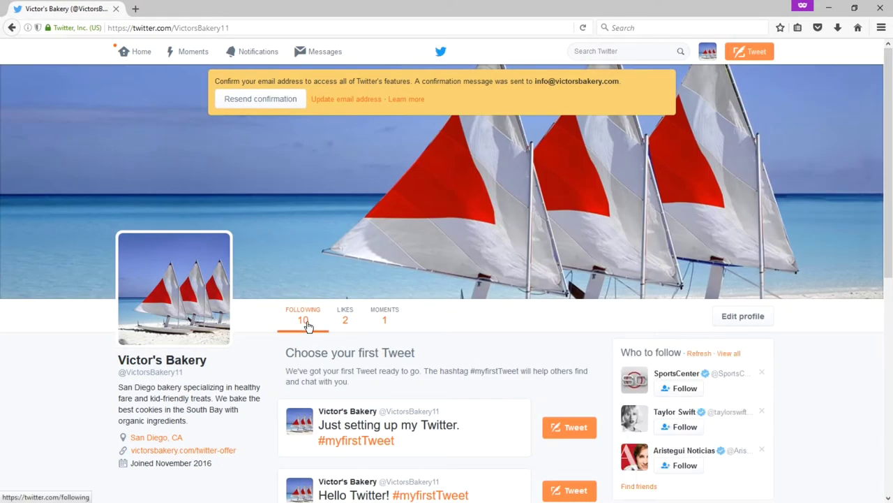
left_click(304, 321)
scroll(802, 235, "down", 5)
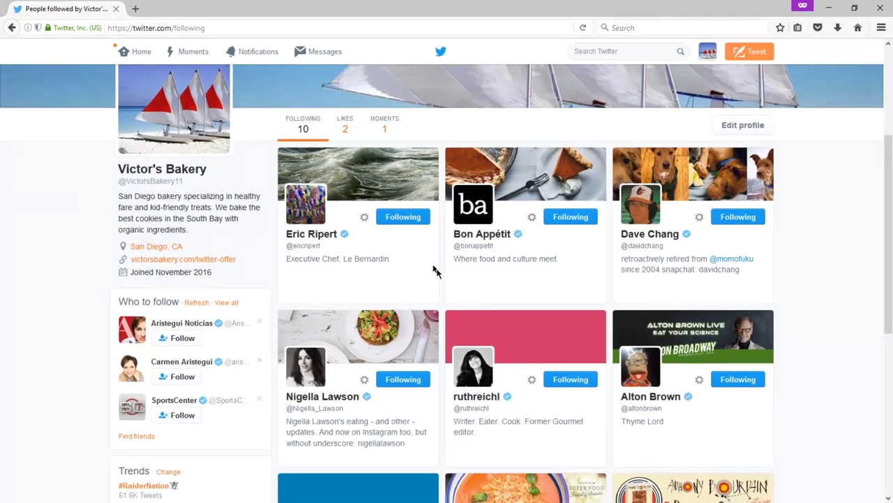
scroll(799, 300, "down", 3)
scroll(803, 288, "down", 5)
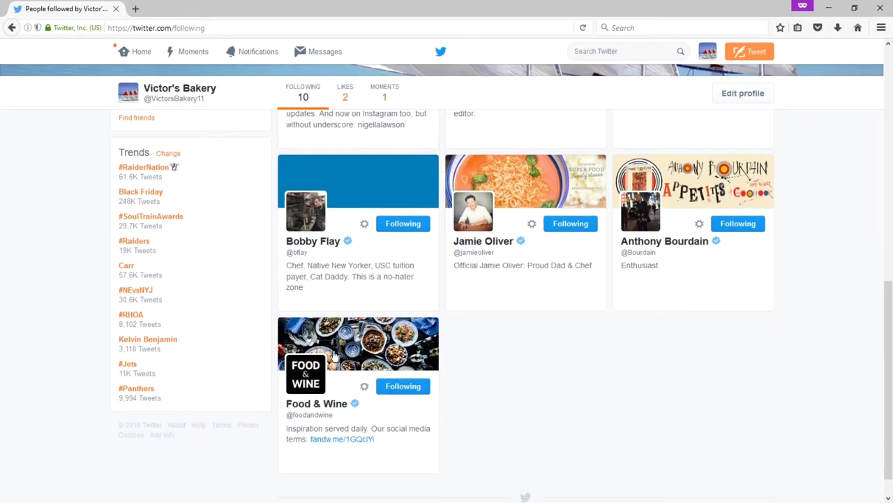
scroll(582, 367, "up", 2)
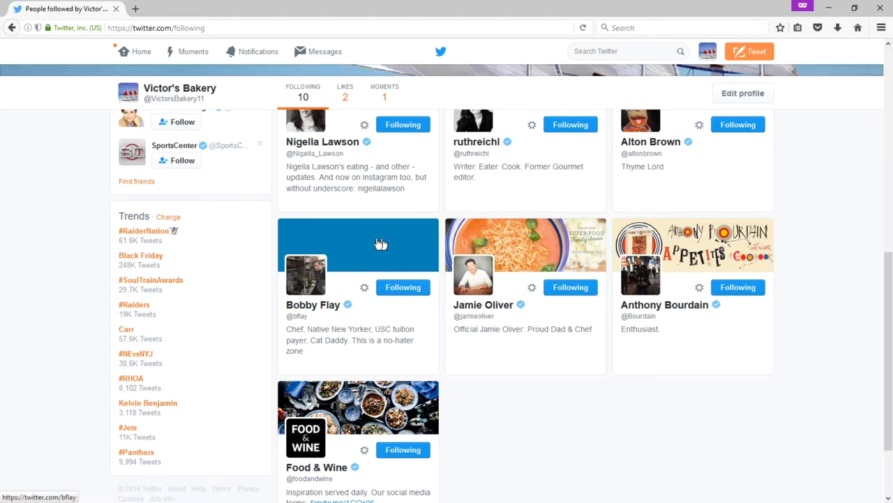
left_click(331, 249)
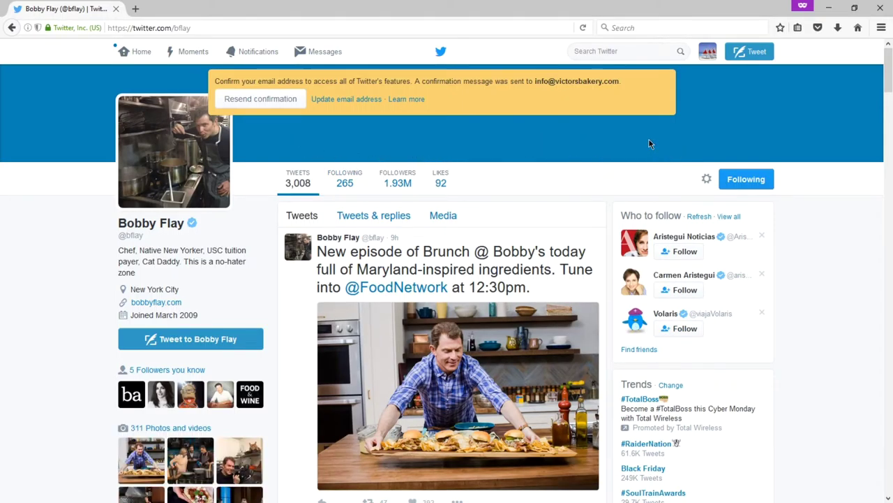
key("alt+Left")
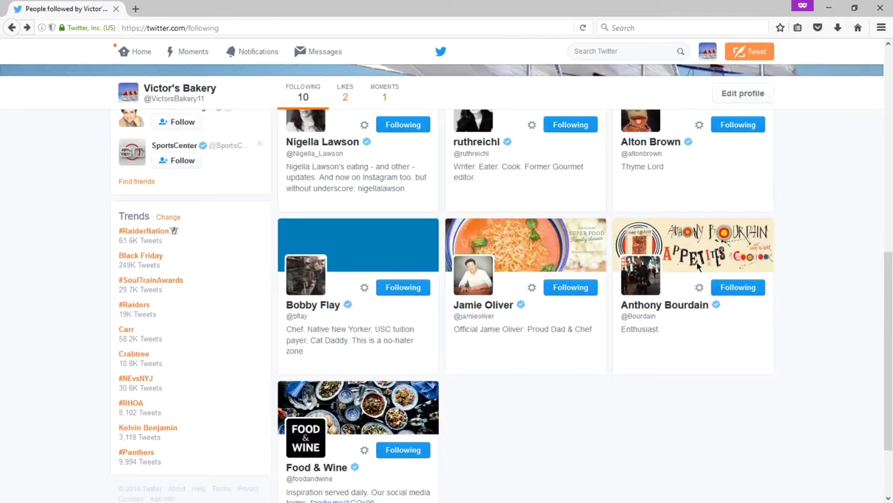
scroll(705, 265, "up", 2)
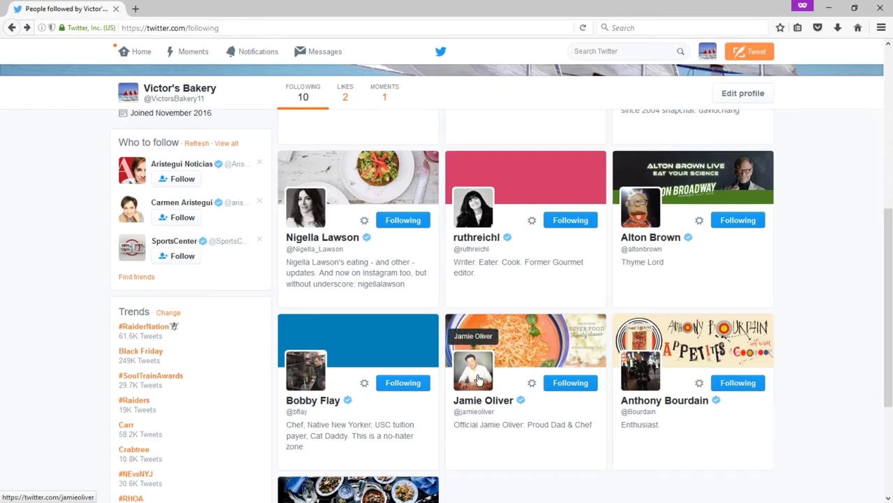
left_click(536, 338)
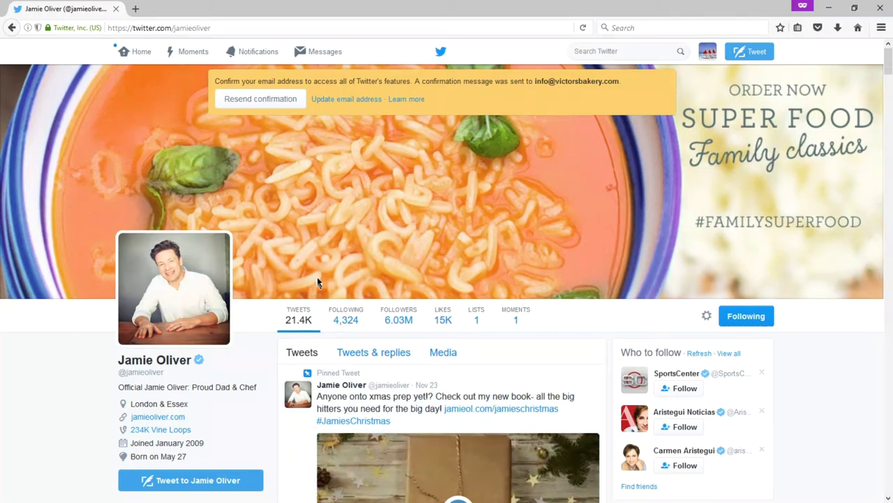
left_click(118, 55)
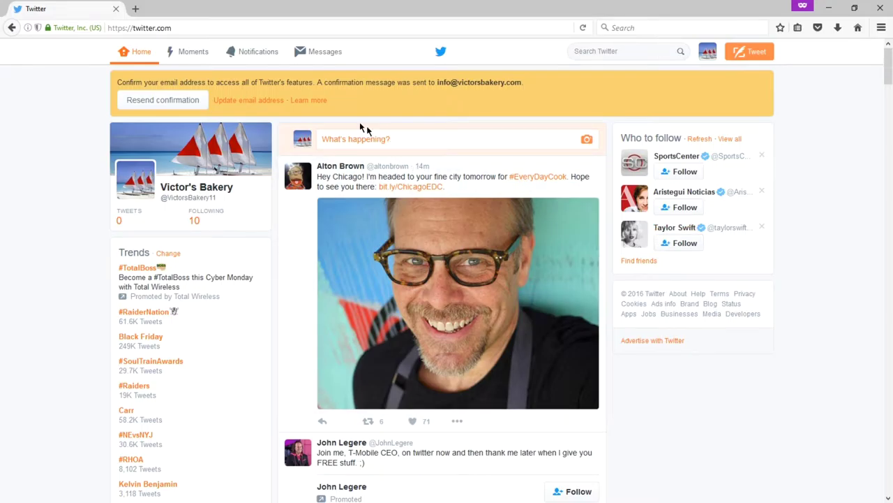
left_click(277, 54)
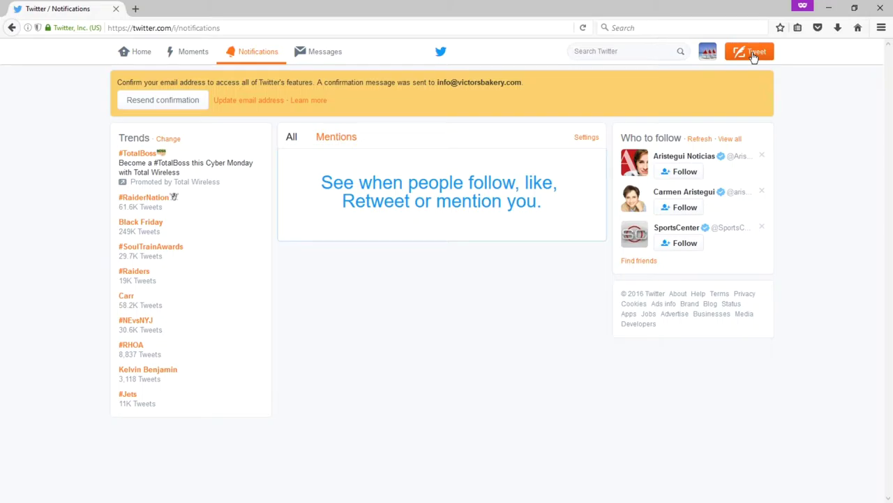
left_click(127, 55)
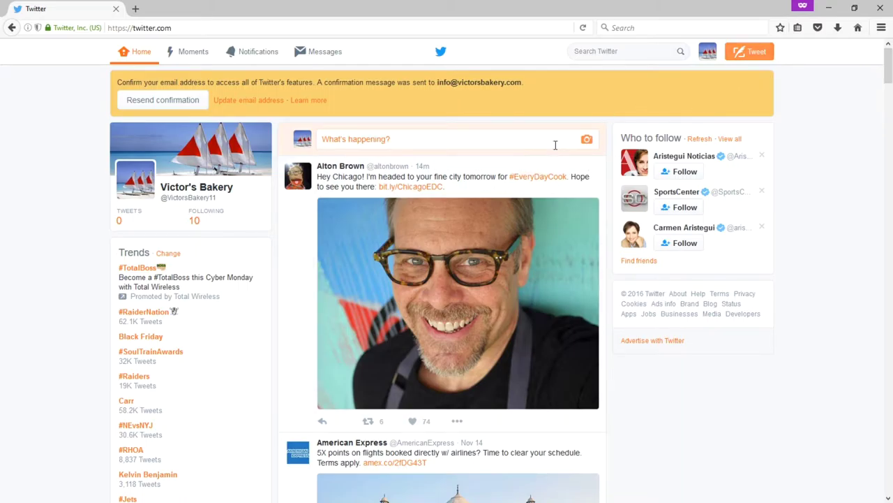
left_click(368, 140)
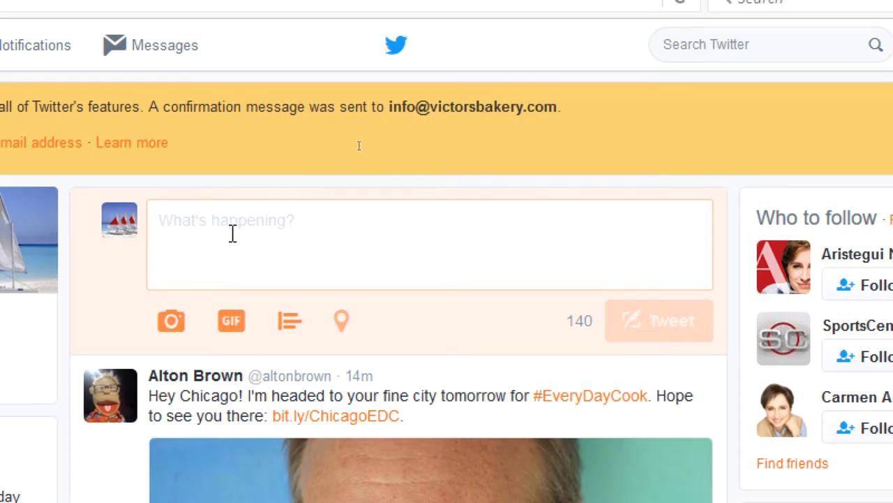
- Enter filler text past the 140-character limit in the tweet box, then clear it completely
type("kjjkdfj kjdf kdfj kfd")
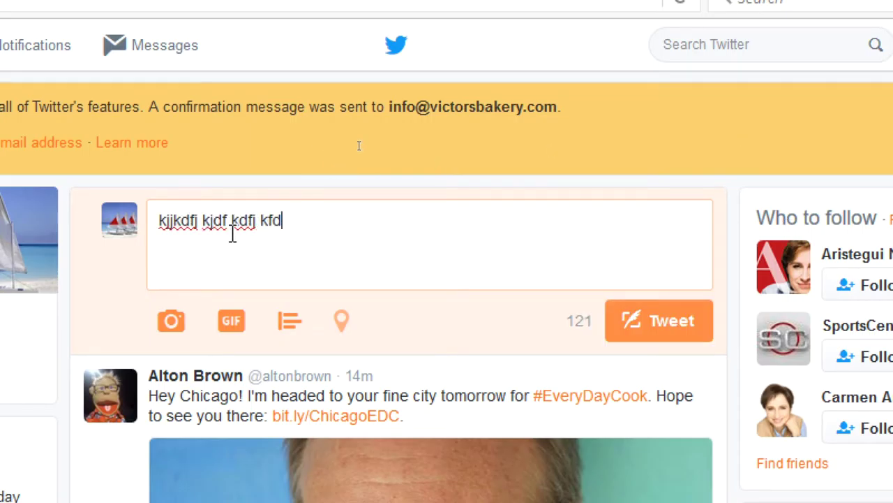
type(" jkdfj dkfj dfkj dfjdfk ")
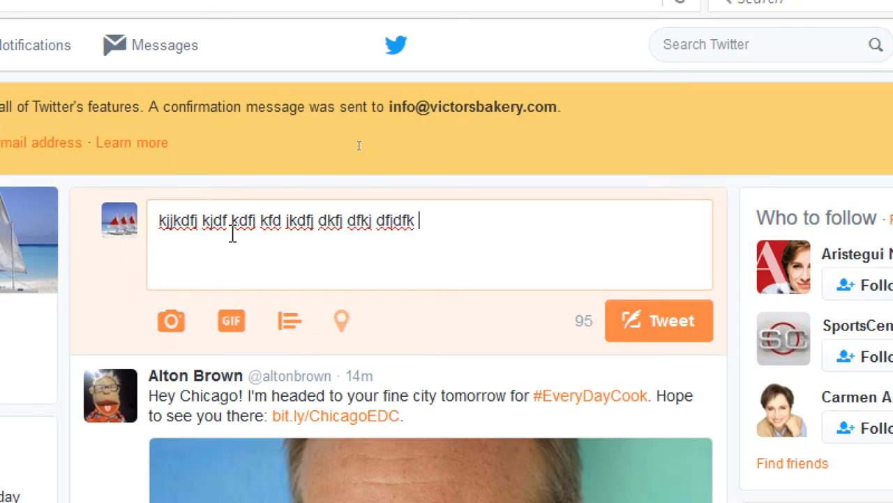
type("dfk dfjkdfj kdfj dkfjdkf ")
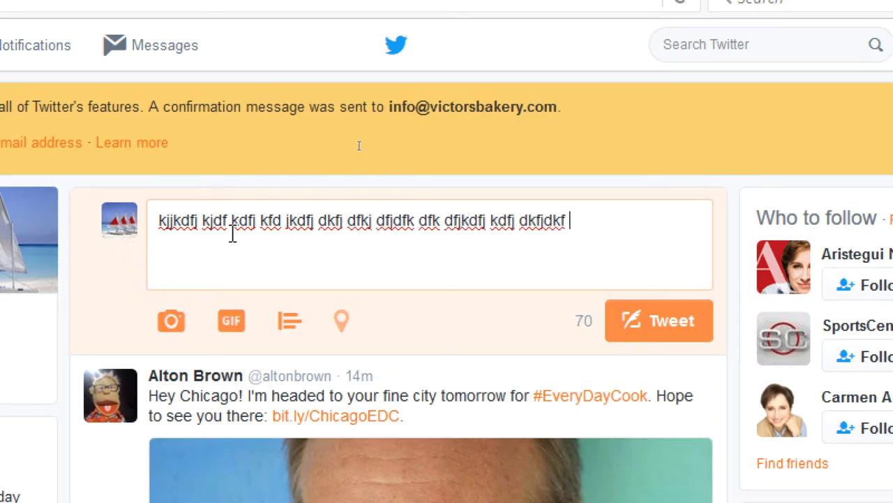
type("kfd jkfdj fkf dkdfj kfdj kfd")
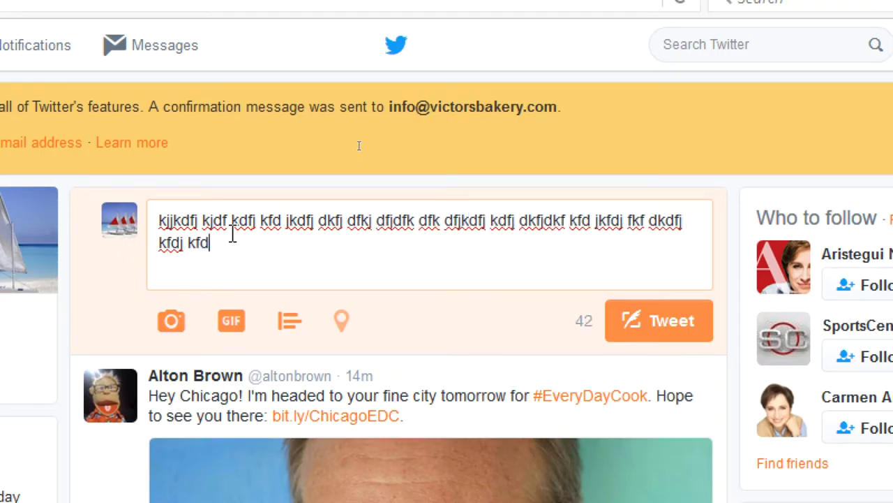
type("jkfd kfdjkdf jkdfj kdfj dkfj")
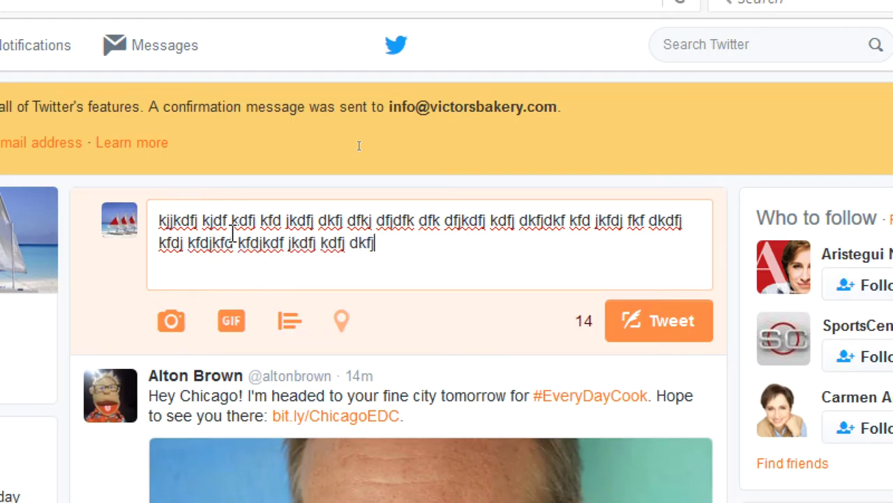
type("df kjdfj fkjdkfj kdfj kdfj kdfj")
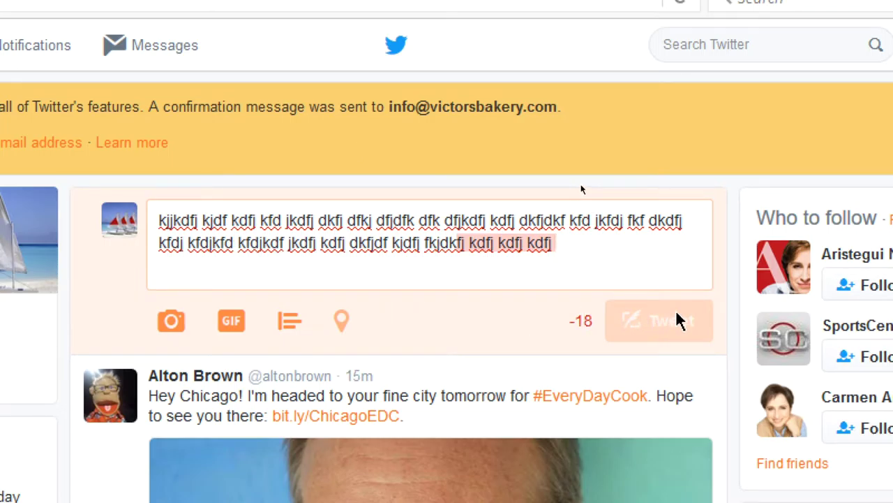
key("ctrl+a")
key("BackSpace")
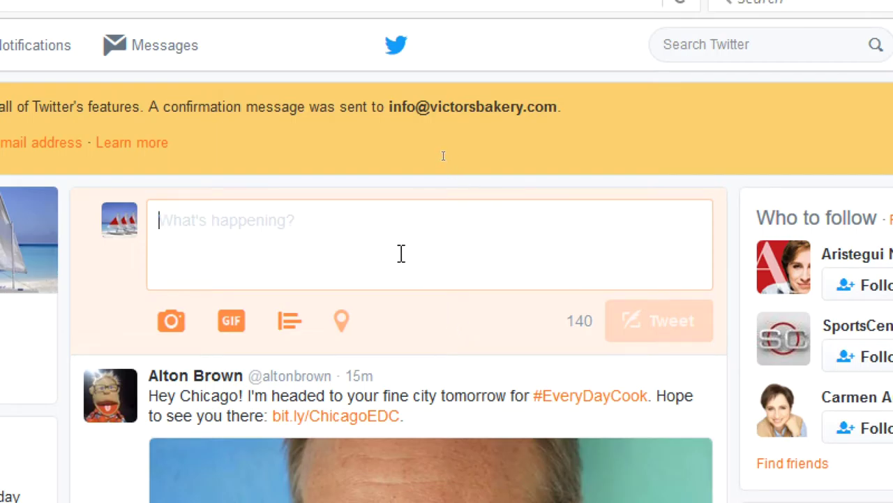
type("Hello.")
key("Return")
type("I'm on Twitter.")
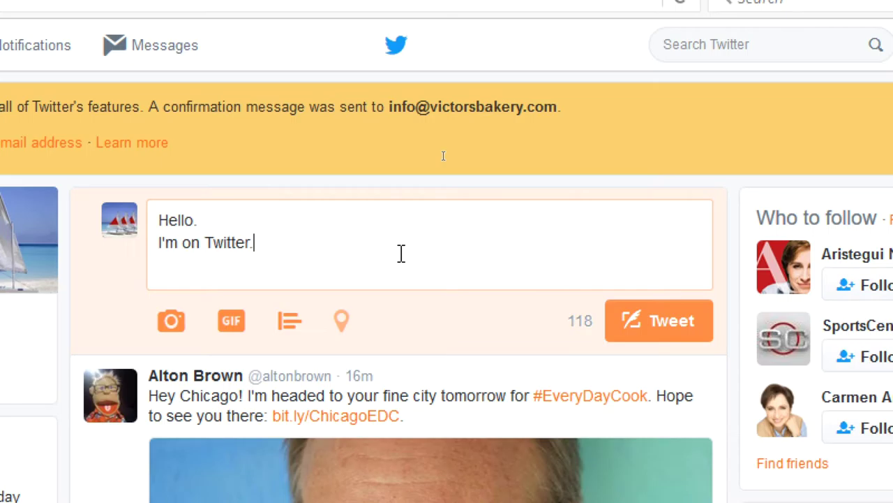
key("ctrl+a")
key("BackSpace")
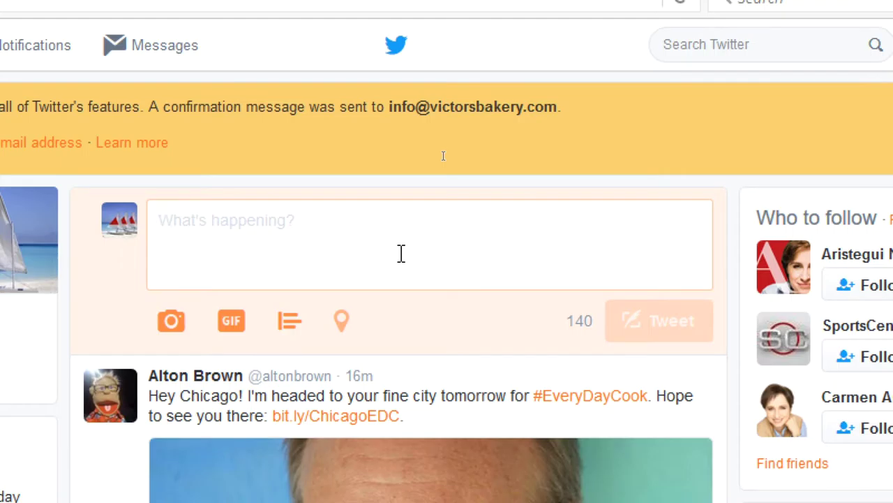
- Type 'Chocolate chip cupcake on sale now!' with the victorsbakery.com cupcake sale link on a second line
type("Chocolate cha")
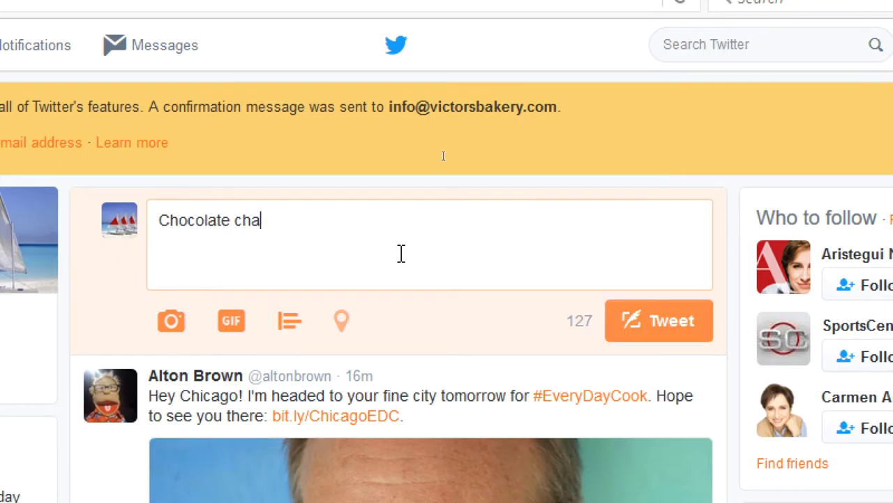
key("BackSpace")
type("ip cu")
type("pcake on sale ")
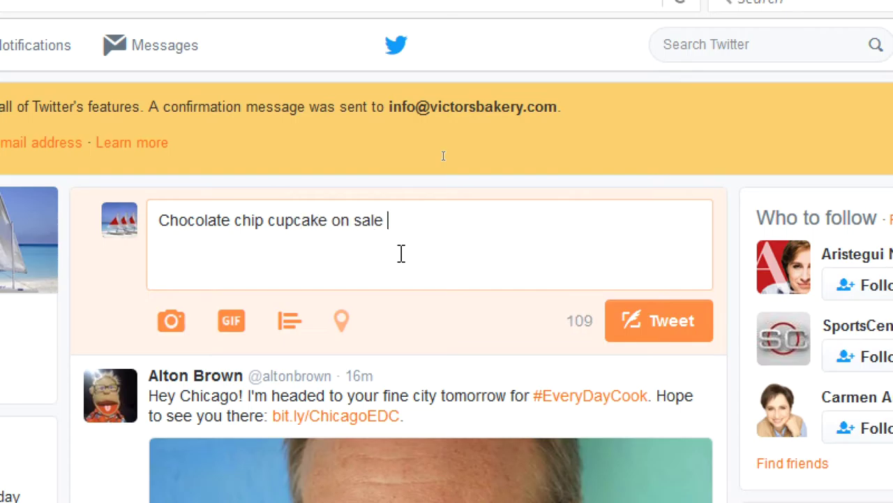
type("now!")
key("Return")
type("http")
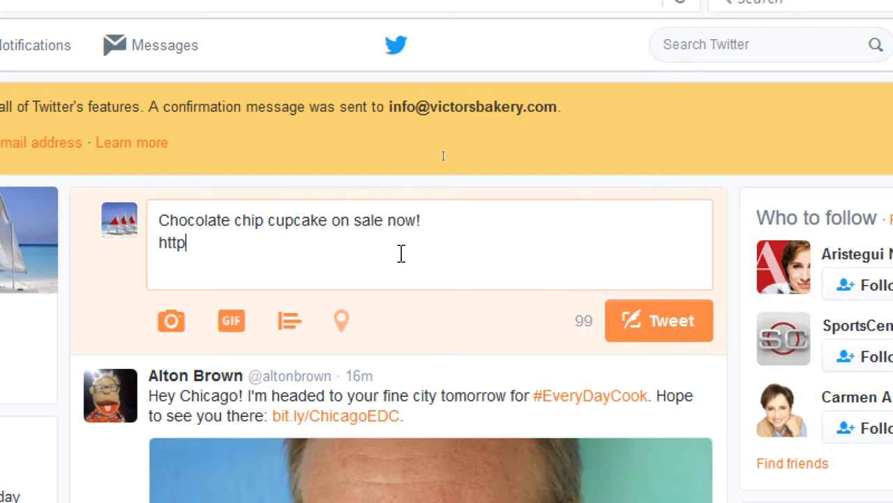
type(":/victo")
key("BackSpace")
key("BackSpace")
type("ctors")
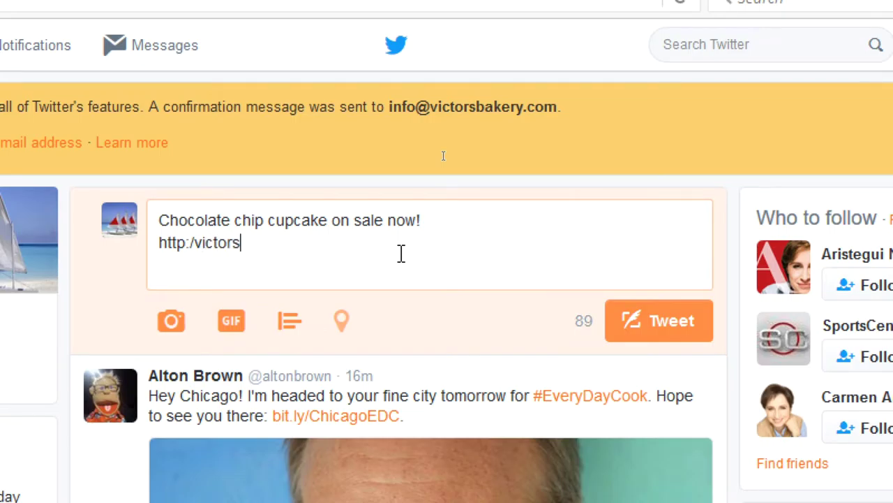
type("bakery.com/s")
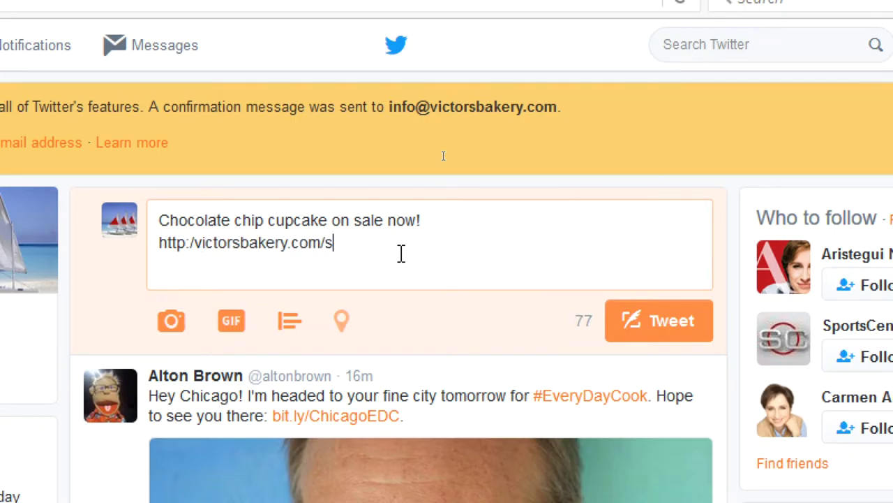
type("ale/cccu")
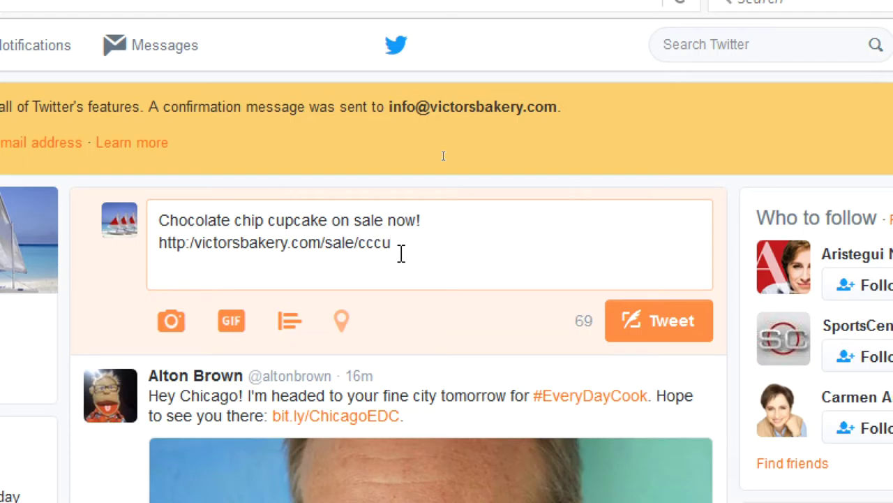
type("pake.html")
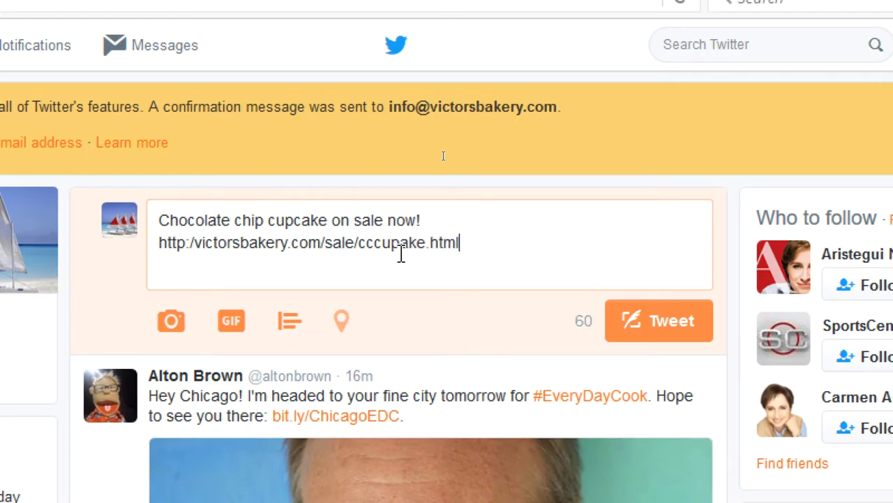
key("shift+Home")
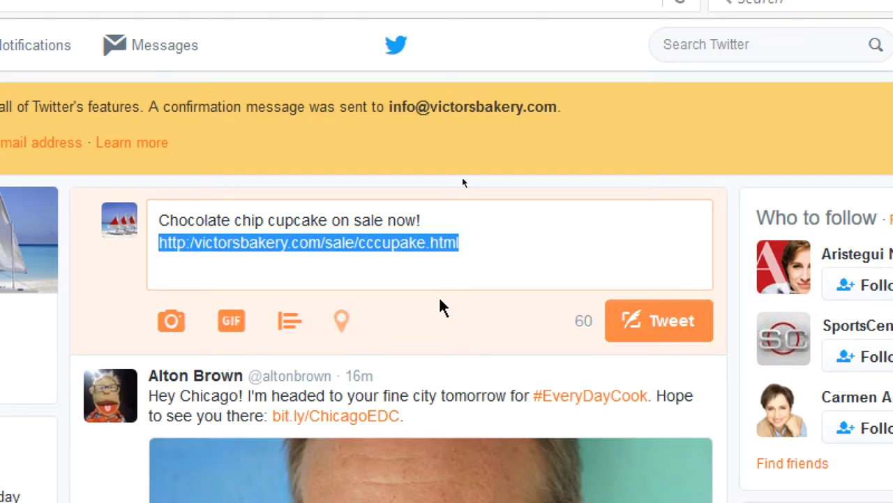
left_click(442, 211)
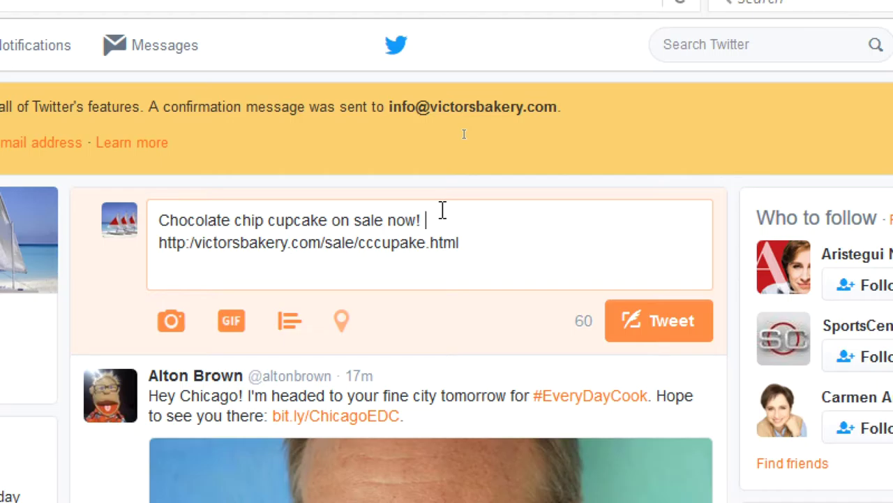
- Clear the cupcake draft and type 'Hello everyone!' as the opening line
key("ctrl+a")
key("BackSpace")
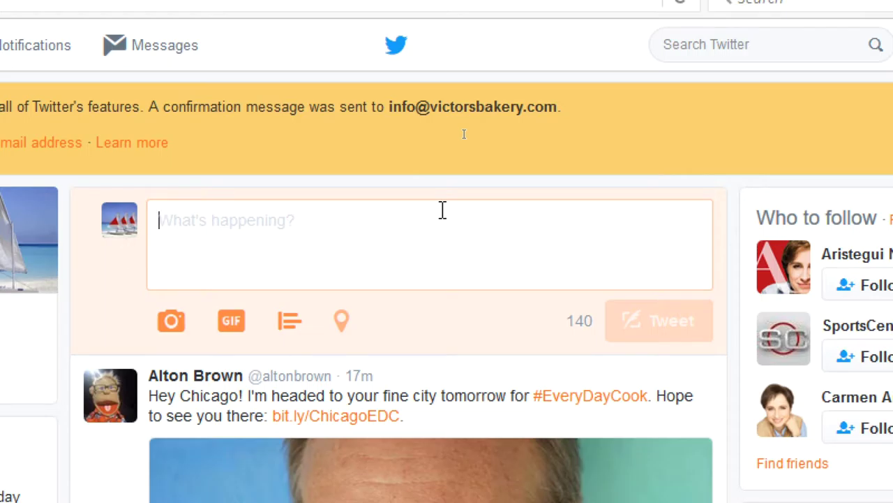
type("Hello eveyo")
key("BackSpace")
key("BackSpace")
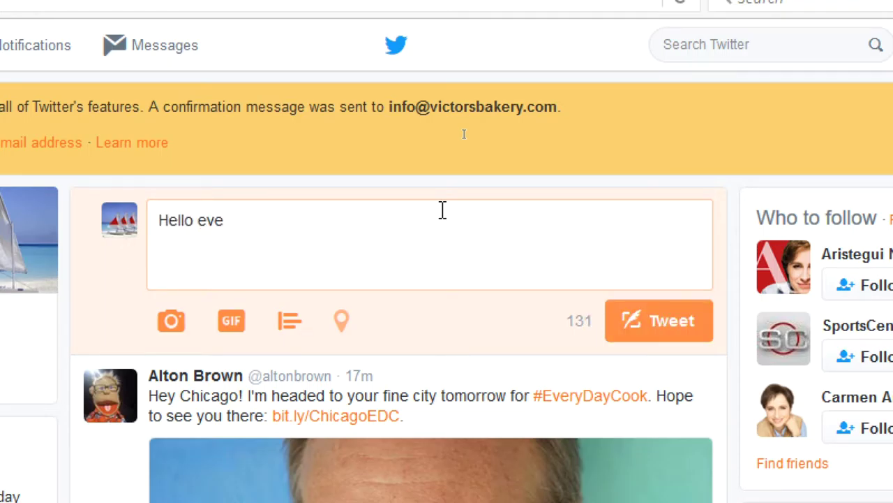
type("ery")
key("BackSpace")
key("BackSpace")
type("ery")
key("BackSpace")
key("BackSpace")
key("BackSpace")
key("BackSpace")
type("ryone!")
key("Return")
- Add 'We just debuted on Twitter. Follow us for tasty treats and exclusive coupons!'
type("We just")
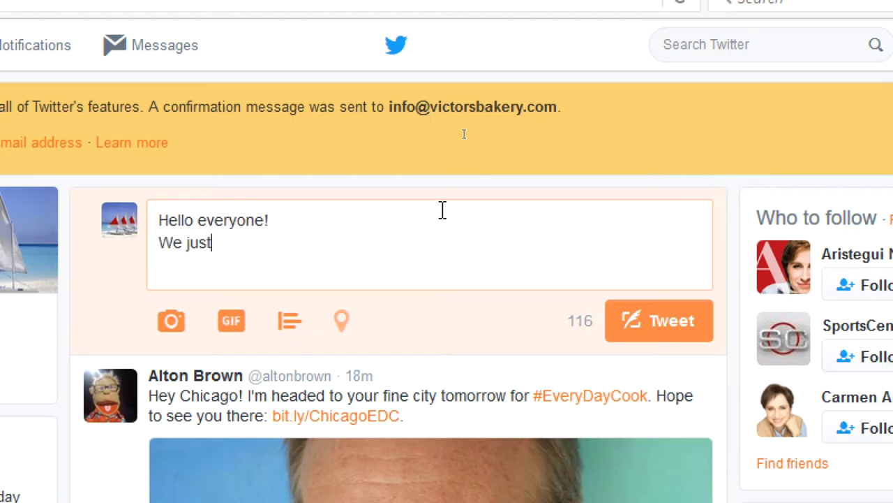
type(" debuted on Twi")
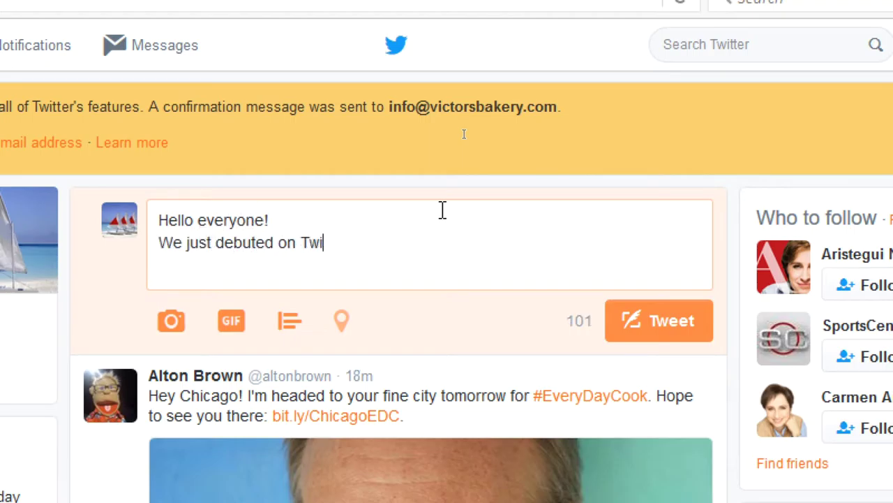
type("tter. Foll")
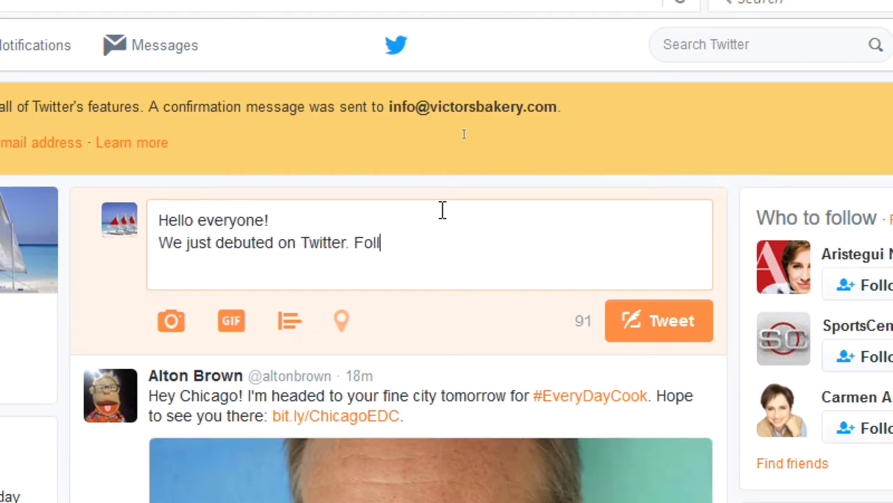
type("os us")
key("BackSpace")
key("BackSpace")
key("BackSpace")
key("BackSpace")
key("BackSpace")
type("w us for t")
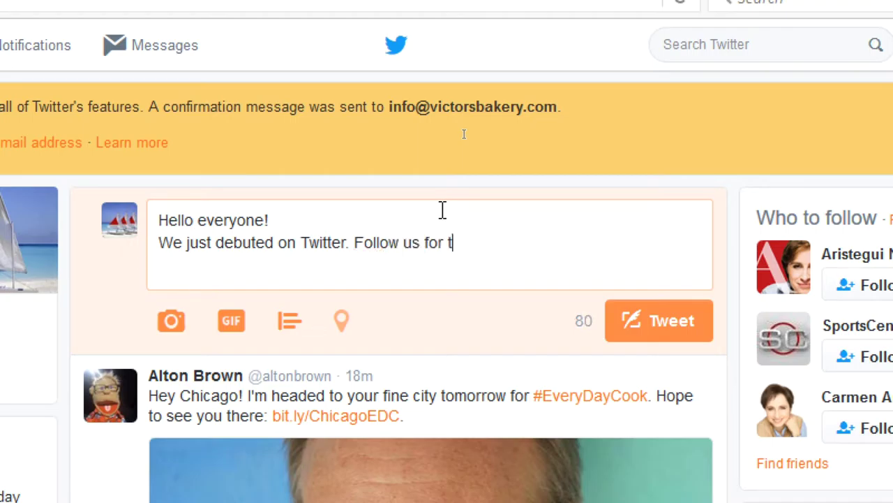
type("asty treats an")
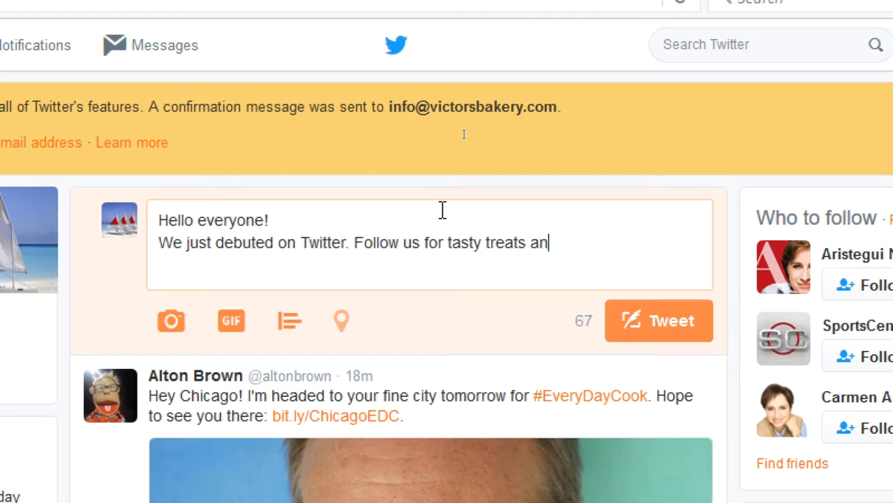
type("d exclus")
key("BackSpace")
key("BackSpace")
type("lusive")
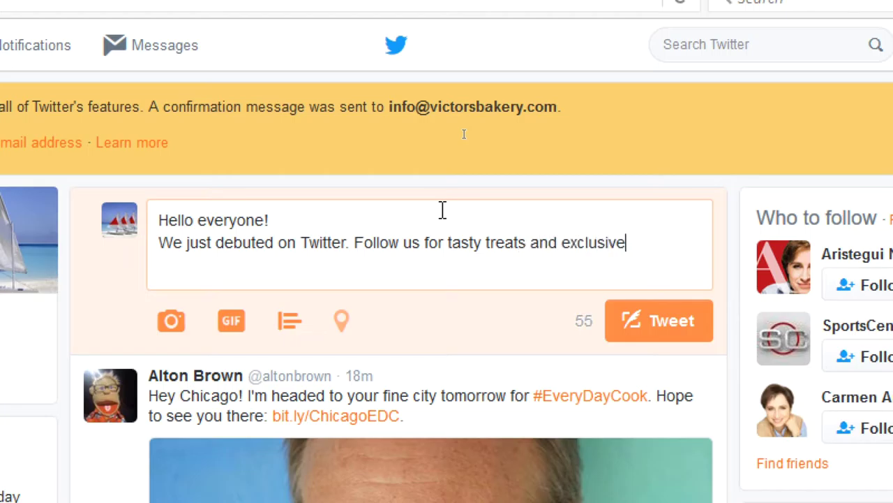
type(" content")
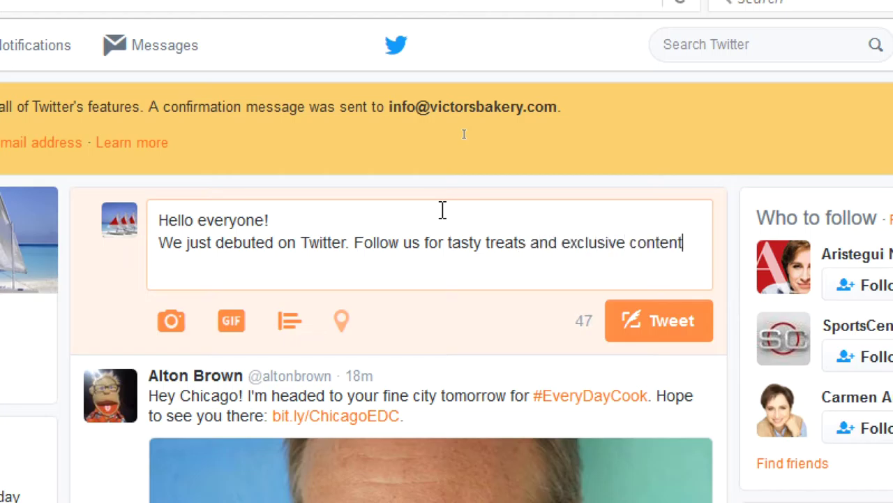
type("!")
key("Left")
key("Left")
key("ctrl+shift+Left")
type("coupons")
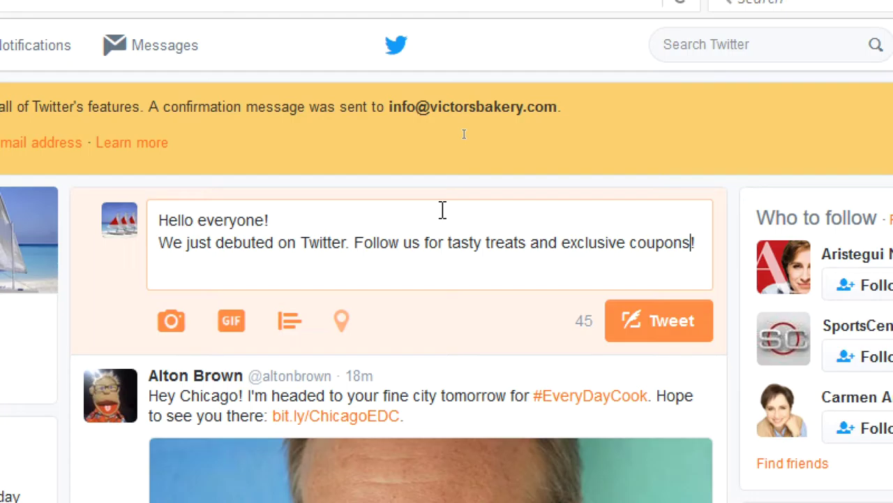
- Attach the cake-slice photo from the Camera Roll and open its image description editor
left_click_drag(447, 245, 527, 245)
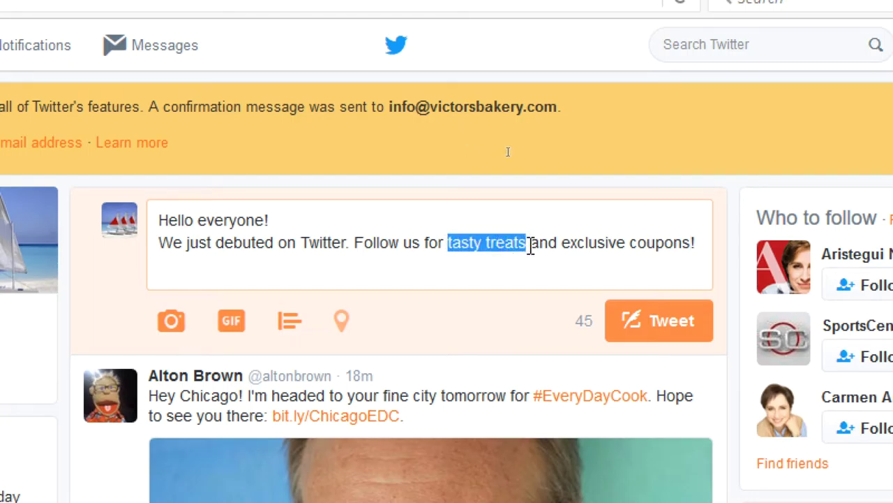
left_click(531, 245)
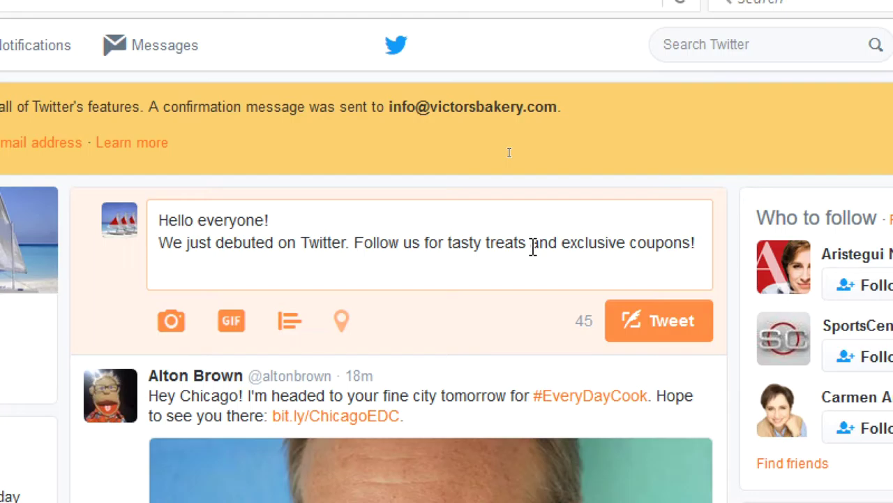
left_click(172, 323)
left_click(601, 199)
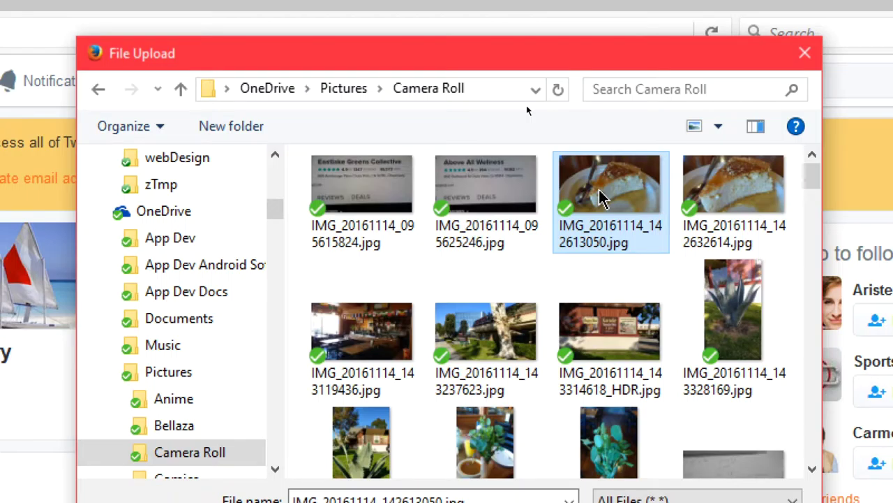
double_click(601, 199)
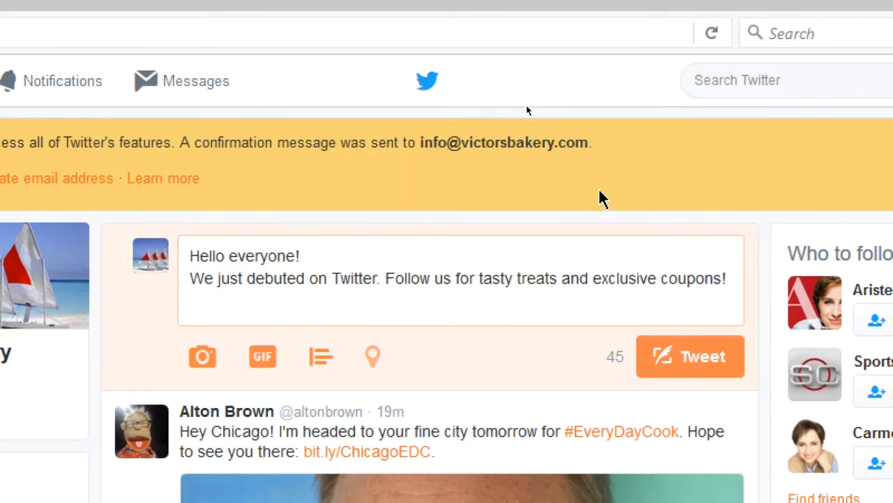
scroll(382, 296, "down", 2)
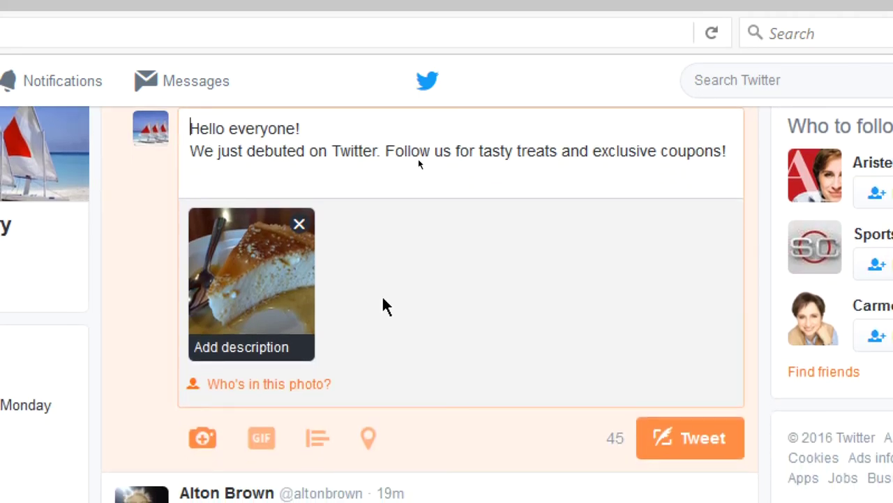
scroll(383, 299, "up", 2)
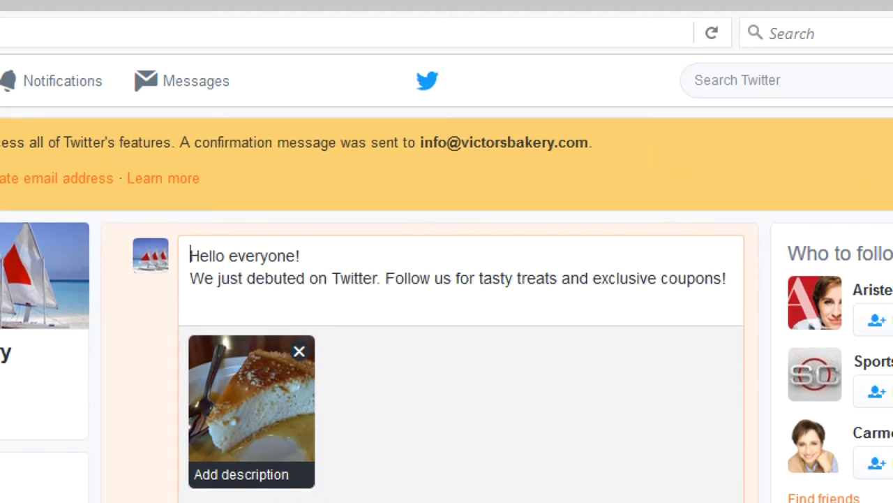
scroll(890, 72, "down", 1)
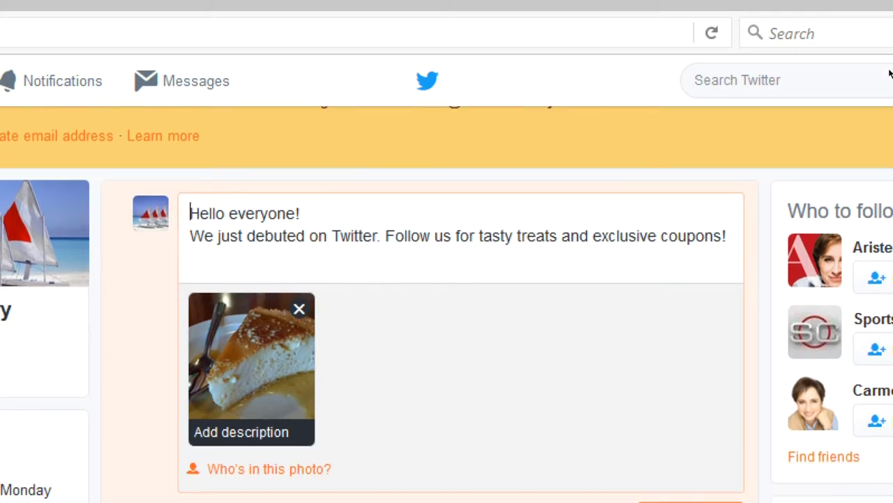
scroll(890, 72, "down", 1)
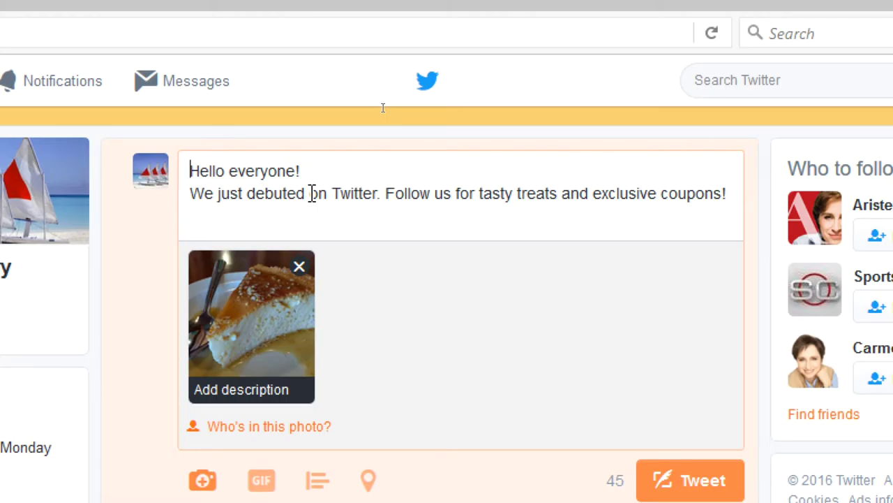
left_click(276, 331)
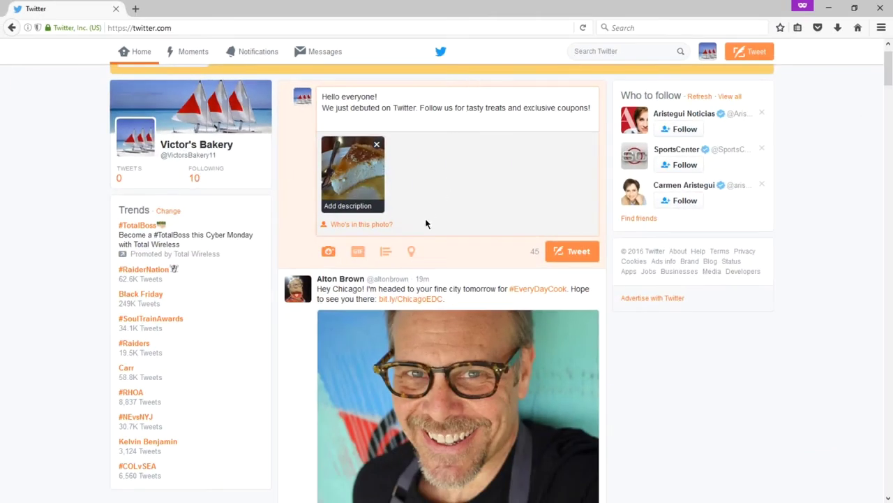
left_click(362, 208)
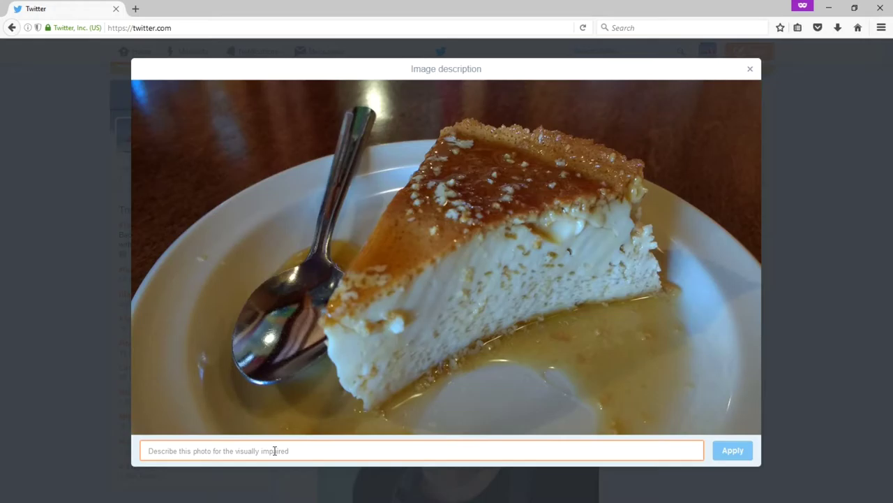
- Enter the description 'Our tasty flan ships through the U.S. Get a slice before we run out!'
type("Our t")
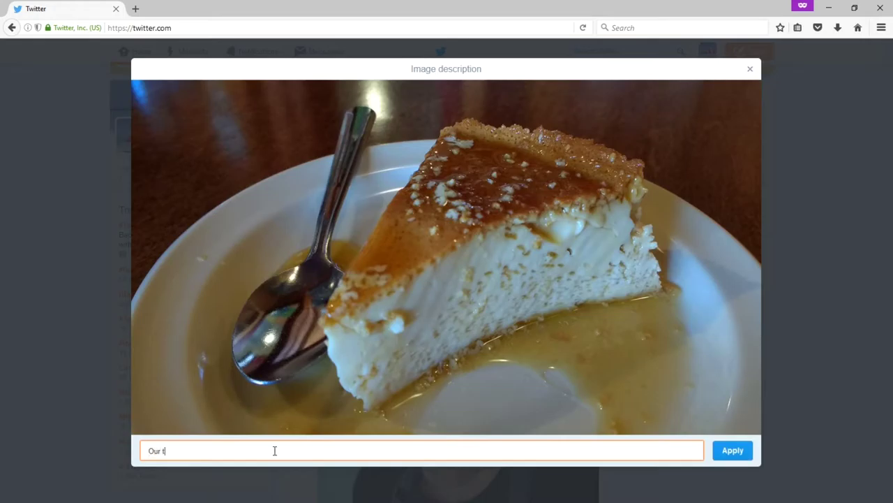
type("asty flan ships through the US")
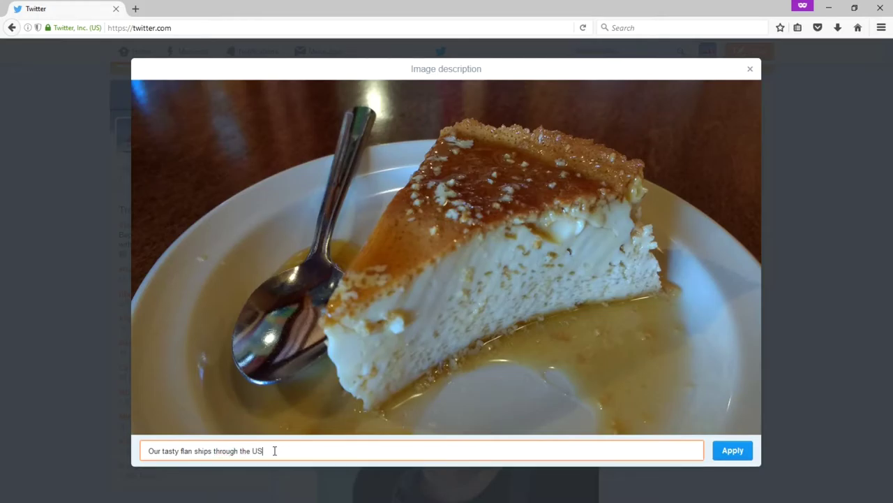
key("BackSpace")
type(".S. Get a slice before we run out! kjdkf djkfjdkfjkfdjkjdk djk jfk dkf djkfdjkfj")
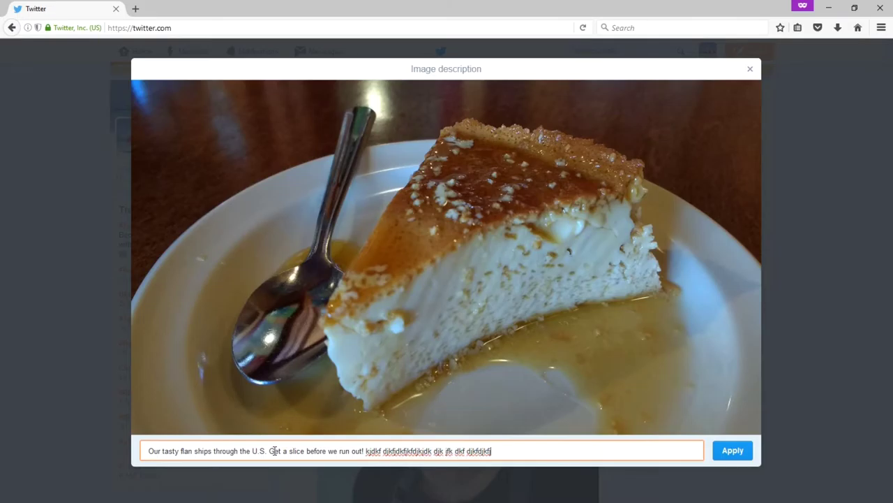
key("ctrl+shift+Left")
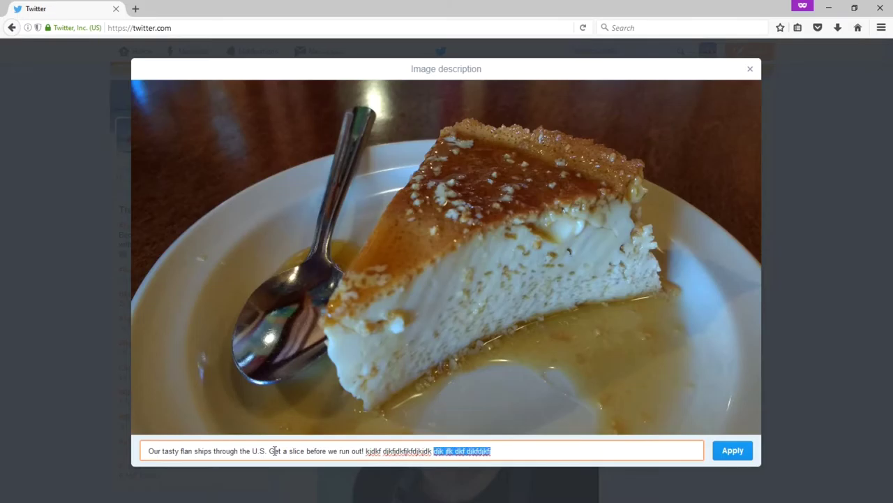
key("ctrl+shift+Left")
key("ctrl+shift+Left")
type("kjdkf djkfjdkfjkfdjkjdk djk jfk dkf djkfdjkfjkjdkf djkfjdkfjkfdjkjdk djk jfk dkf djkfdjkfjkjdkf djkfjdkfjkfdjkjdk djk jfk dkf djkfdjkfj")
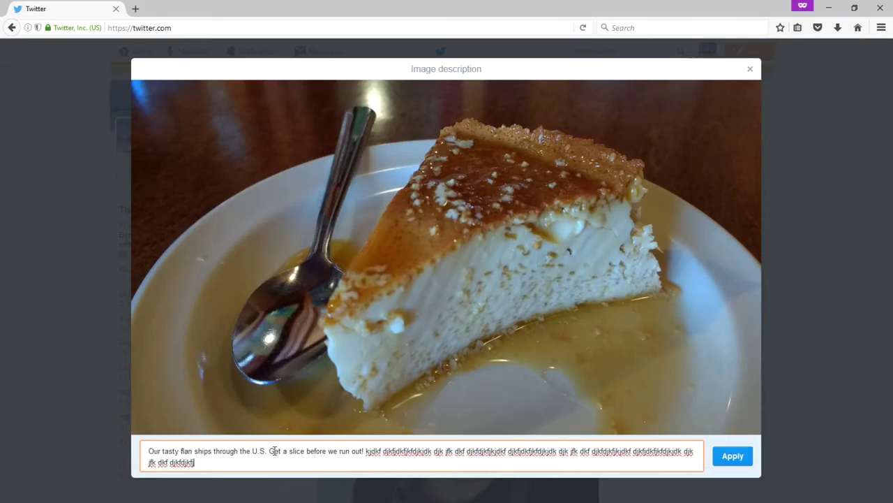
type("kjdkf djkfdjkfjkfdjkjdk djk jfk dkf djkfdjkfjkjdkf djkfdjkfjkfdjkjdk djk jfk dkf djkfdjkfjkjdkf djkfdjkfjkfdjkjdk djk jfk dkf djkfdjkfjkjdkf djkfdjkfjkfdjkjdk djk jfk dkf djkfdjkfjkjdkf djkfdjkfjkfdjkjdk djk jfk dkf")
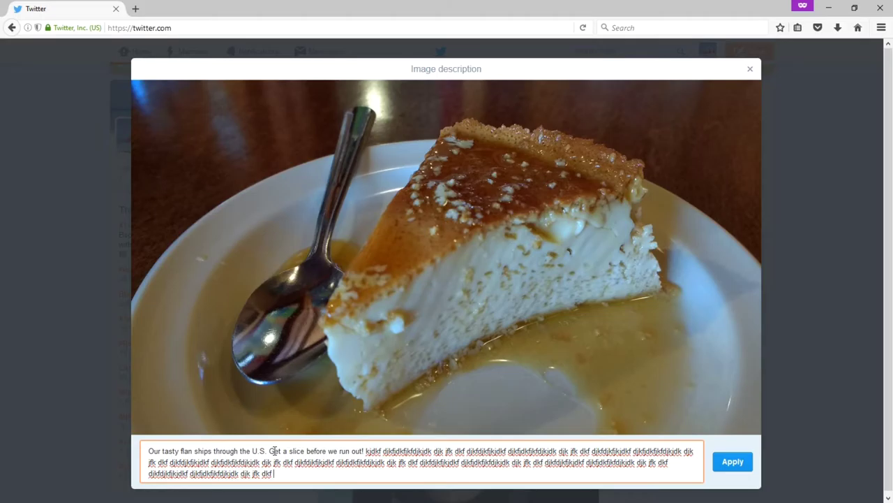
left_click(366, 450)
key("ctrl+shift+End")
type("k")
key("BackSpace")
key("BackSpace")
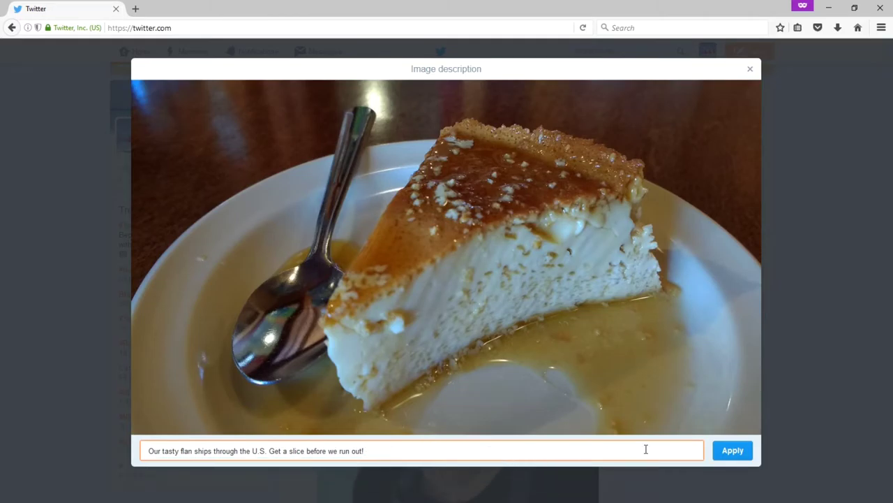
- Apply the photo description and begin tagging people in the photo
left_click(721, 454)
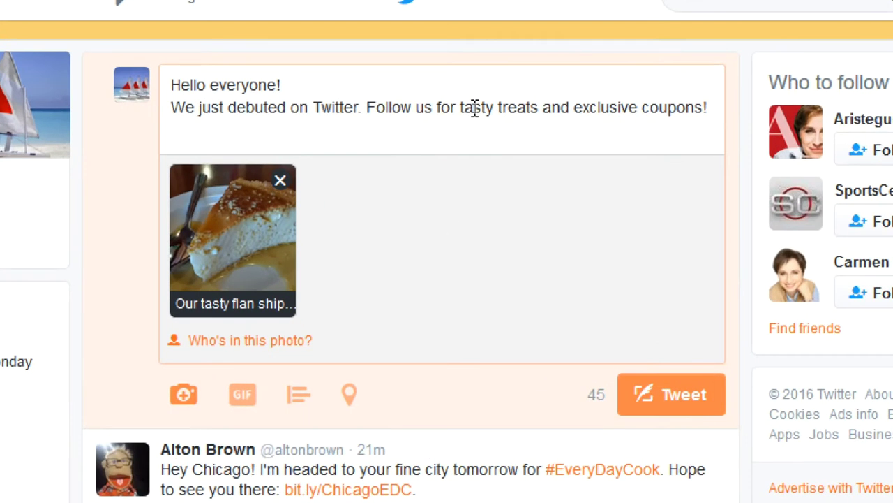
left_click(474, 108)
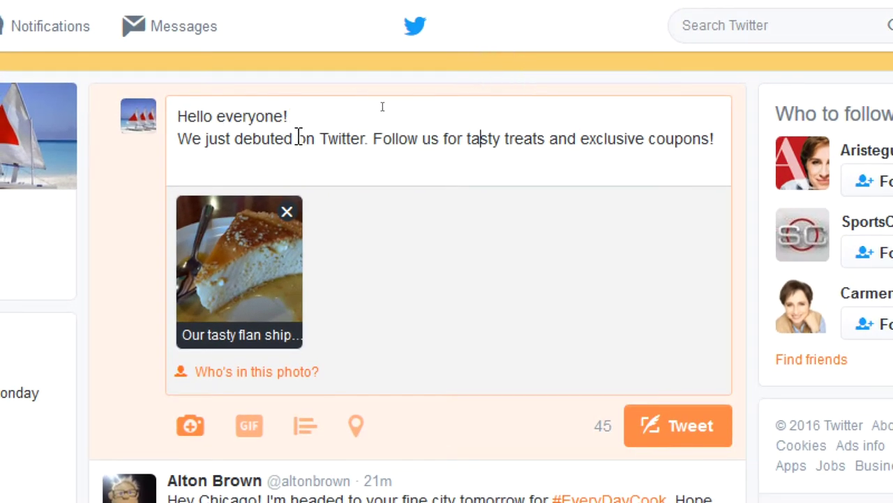
key("Right")
key("Right")
key("Right")
key("Right")
key("Right")
key("Right")
key("Right")
left_click(286, 375)
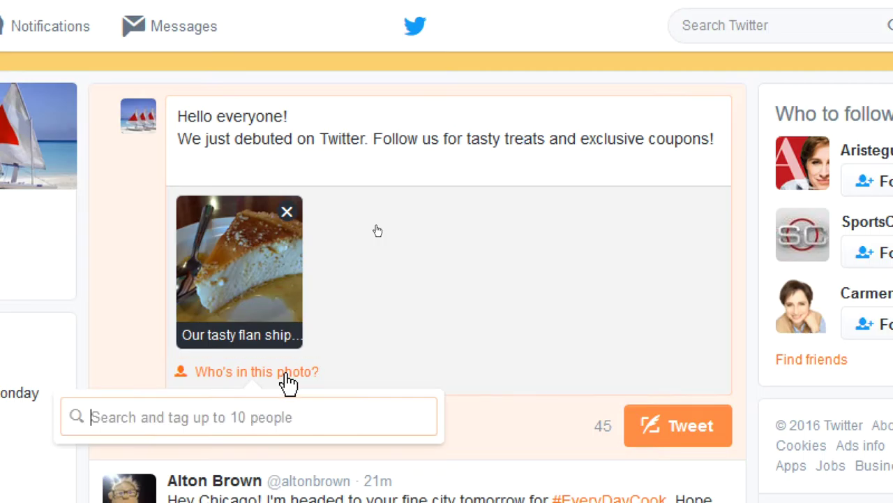
- Tag Alton Brown in the flan photo and post the welcome tweet
type("al")
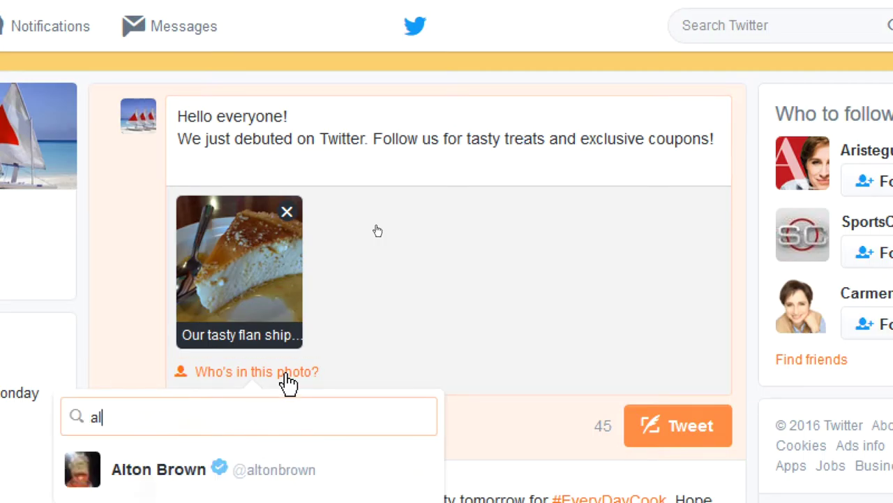
left_click(293, 466)
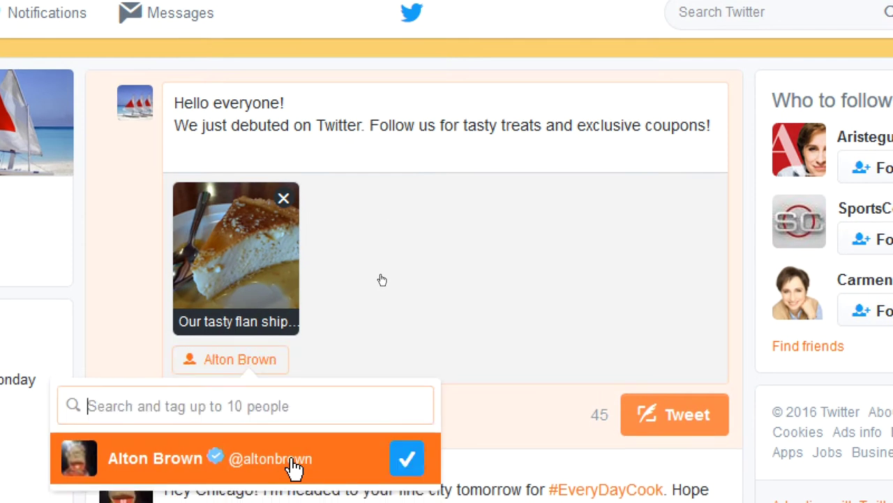
left_click(426, 310)
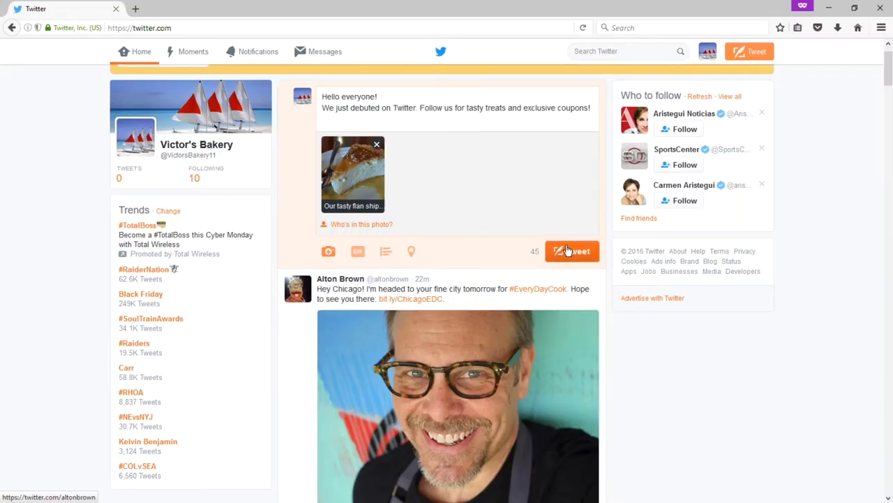
left_click(568, 251)
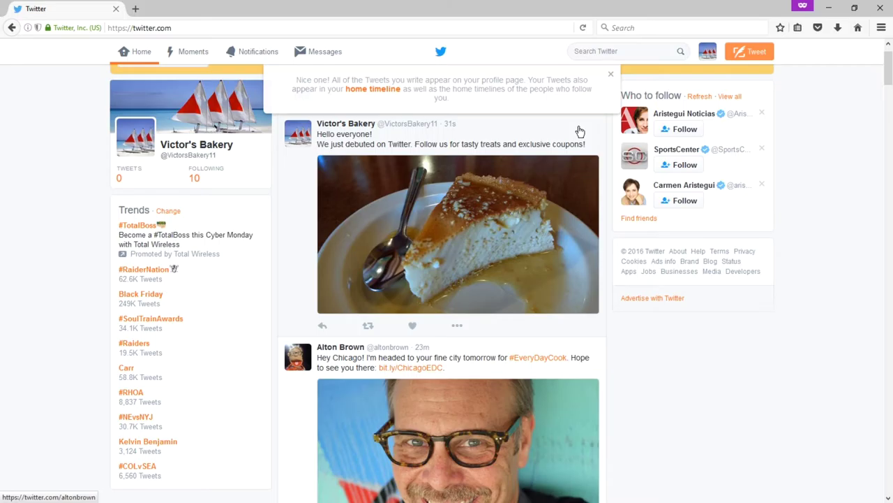
- Scroll through the home timeline below the flan tweet, then open the account avatar menu
scroll(579, 131, "down", 6)
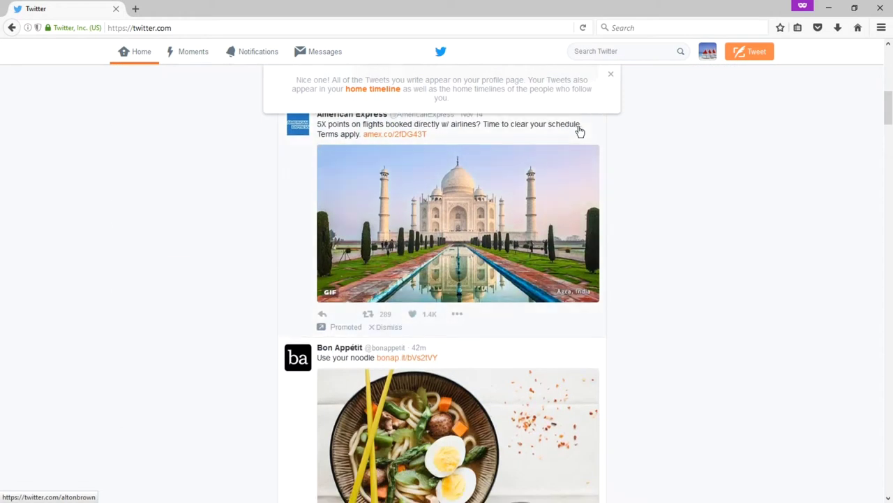
scroll(580, 131, "up", 1)
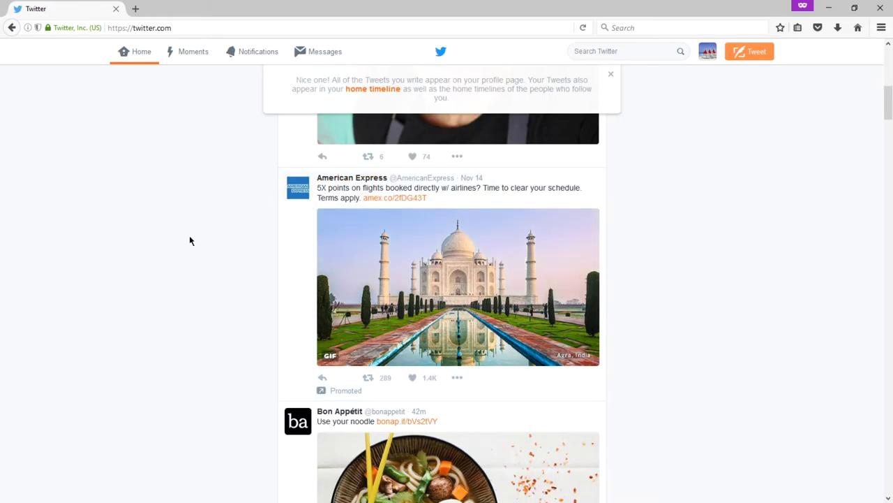
mouse_move(337, 181)
scroll(217, 240, "down", 5)
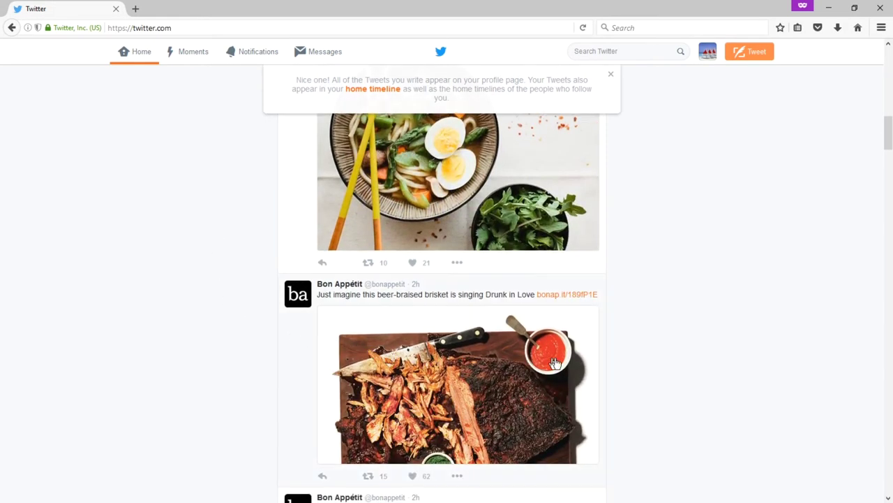
scroll(672, 344, "up", 10)
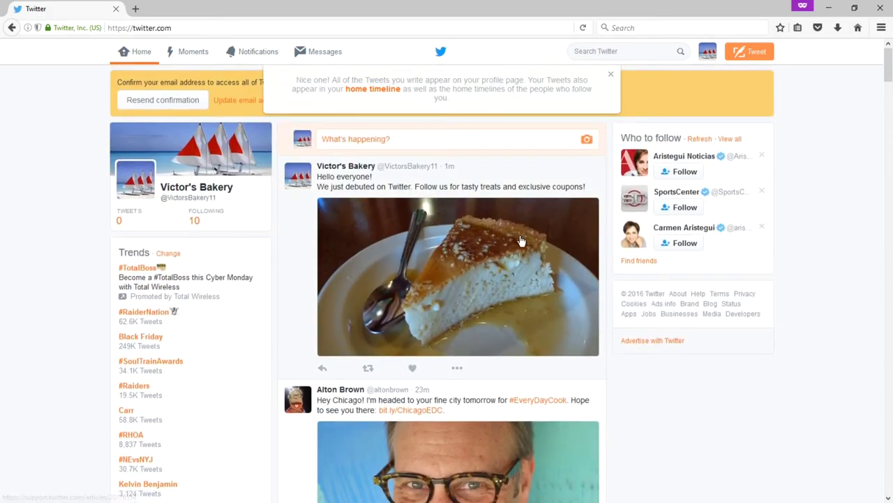
left_click(705, 53)
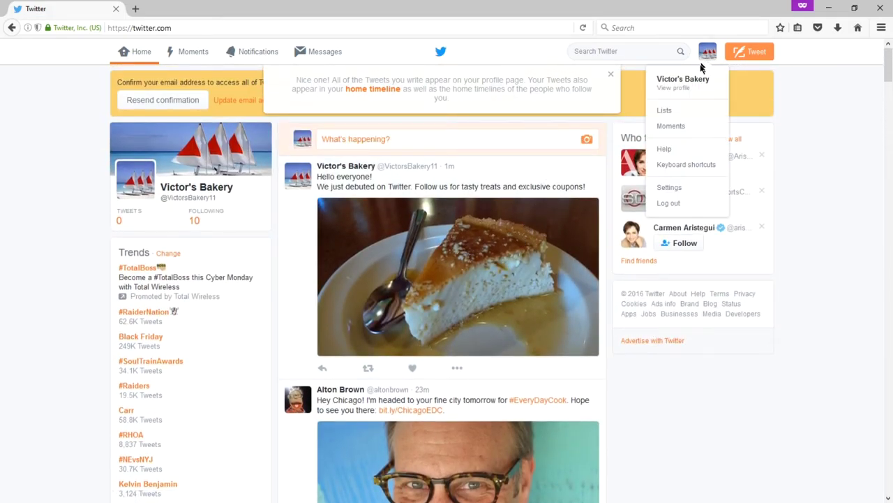
- Open the Victor's Bakery profile, returning to it after straying into the SportsCenter profile
left_click(691, 87)
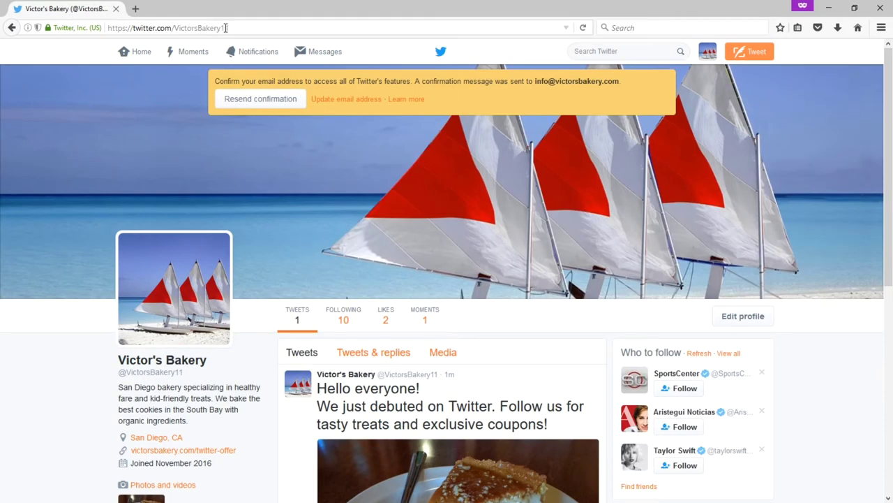
scroll(250, 204, "down", 1)
scroll(249, 204, "up", 1)
scroll(517, 262, "down", 3)
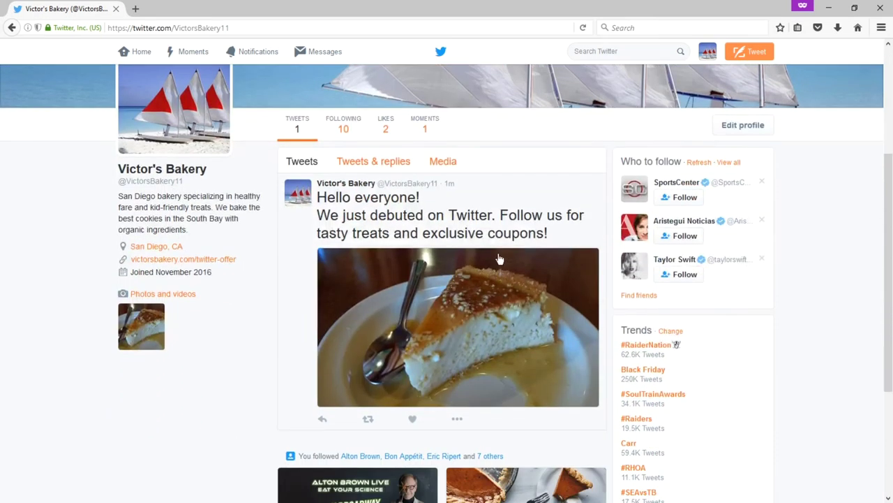
scroll(498, 258, "up", 3)
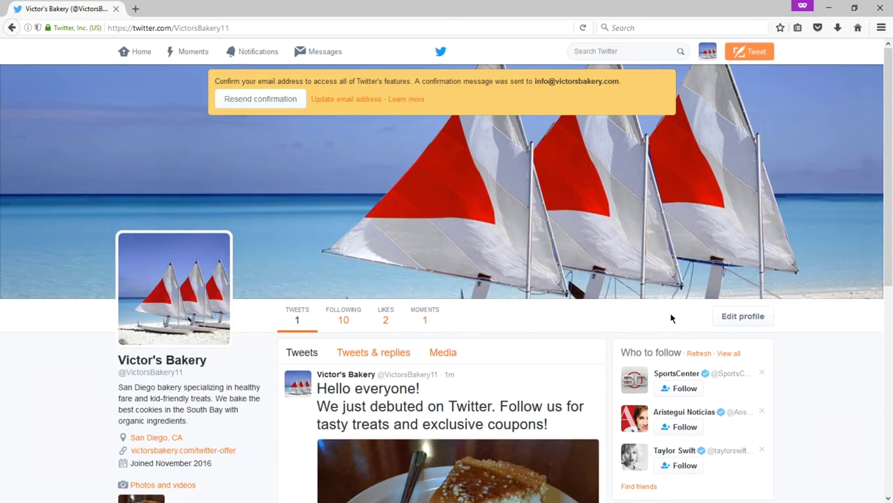
left_click(676, 372)
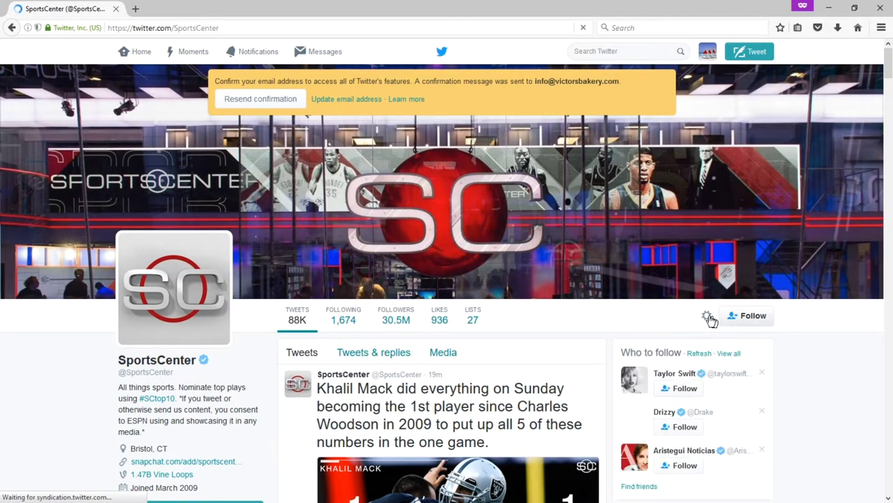
key("alt+Left")
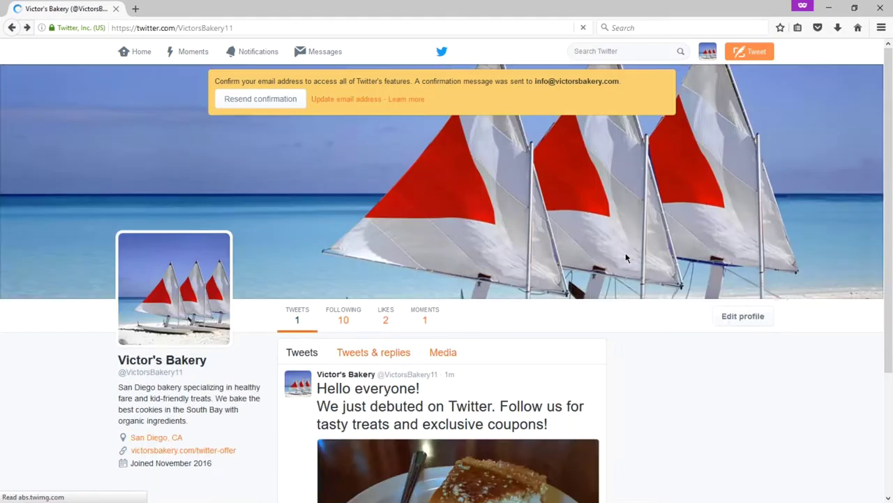
scroll(476, 362, "down", 3)
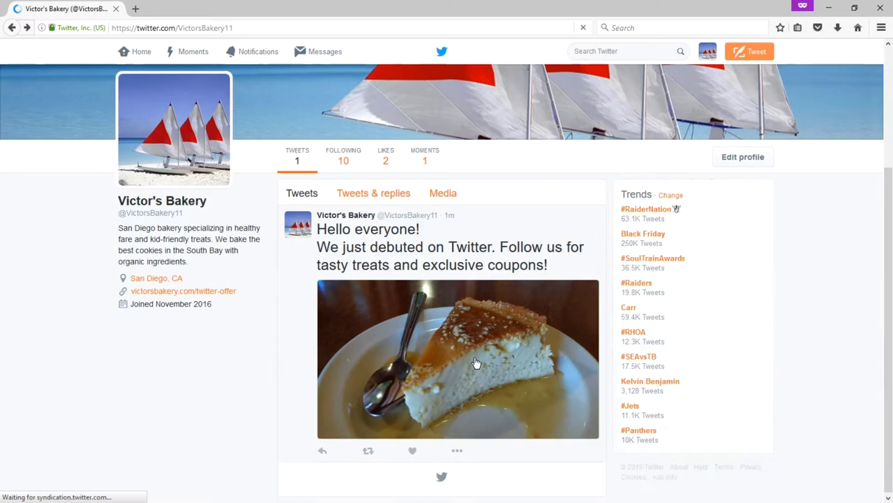
scroll(472, 357, "up", 3)
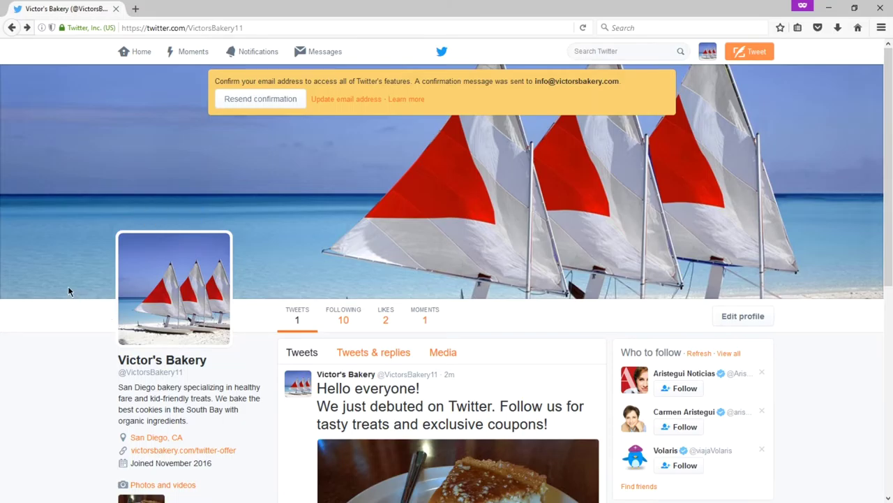
scroll(68, 291, "down", 3)
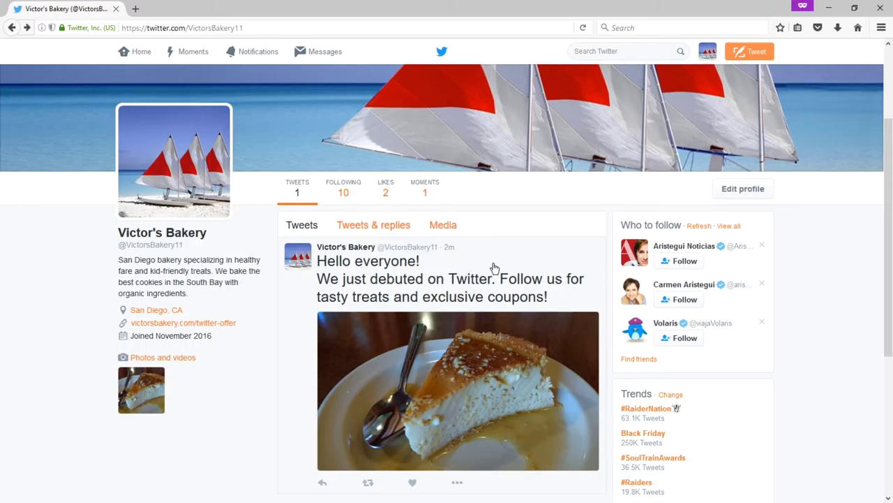
scroll(494, 268, "down", 3)
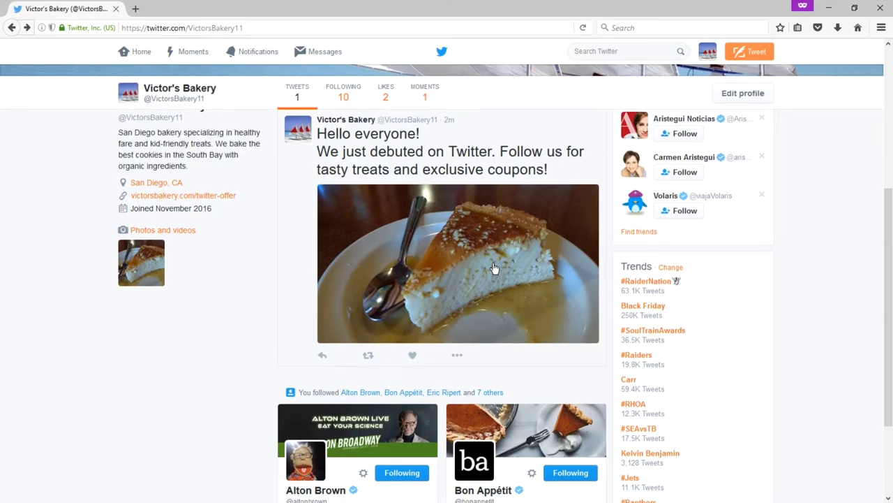
scroll(493, 268, "down", 3)
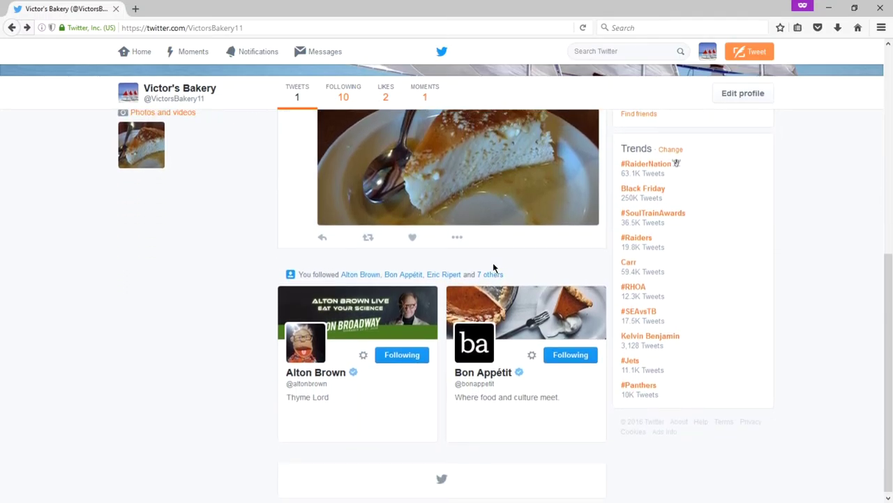
scroll(493, 267, "up", 3)
scroll(494, 267, "up", 6)
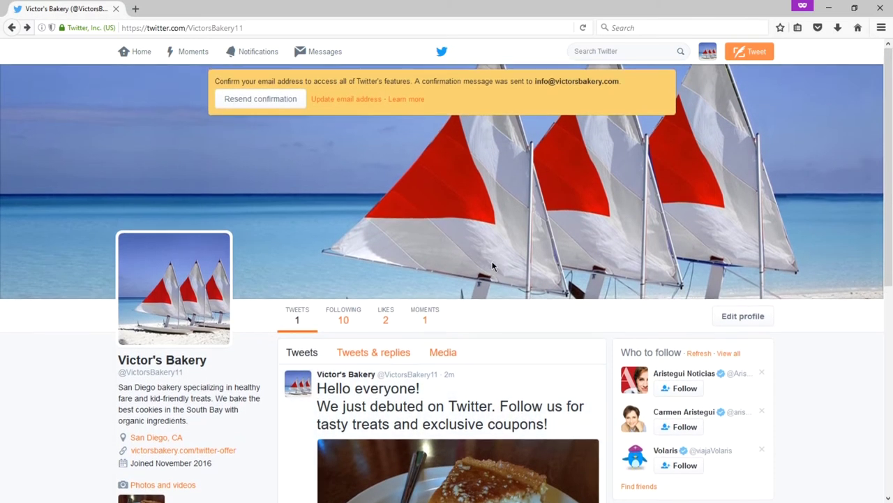
scroll(492, 265, "down", 3)
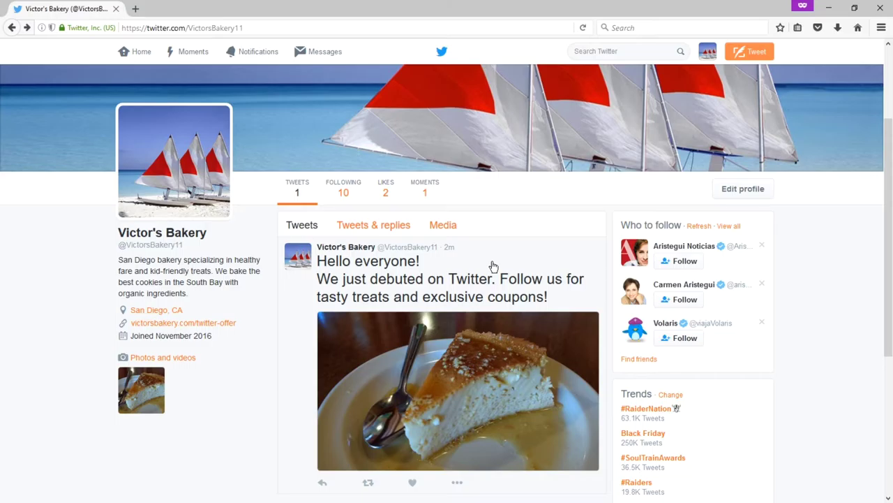
scroll(505, 265, "down", 3)
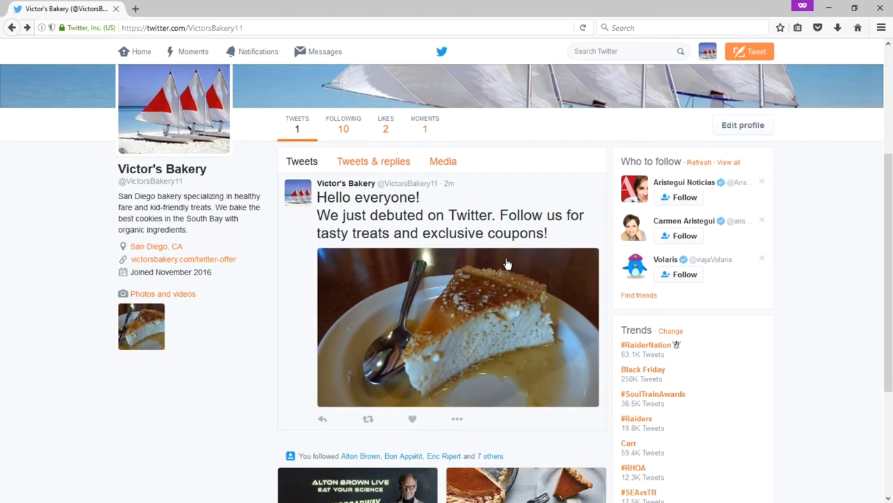
scroll(506, 262, "up", 3)
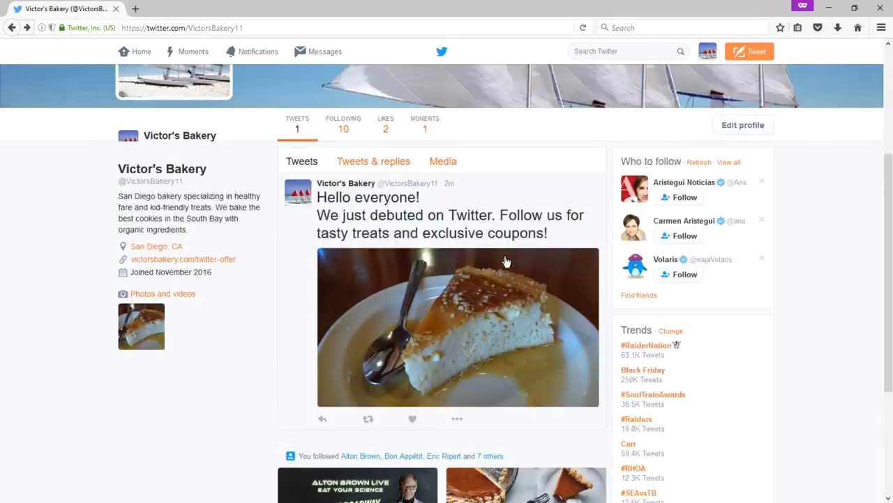
scroll(504, 259, "up", 2)
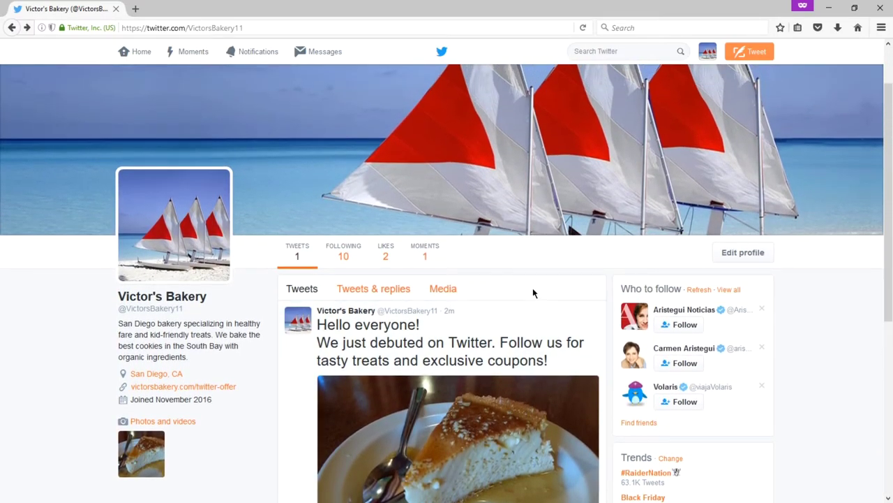
scroll(525, 282, "down", 1)
scroll(525, 282, "down", 1)
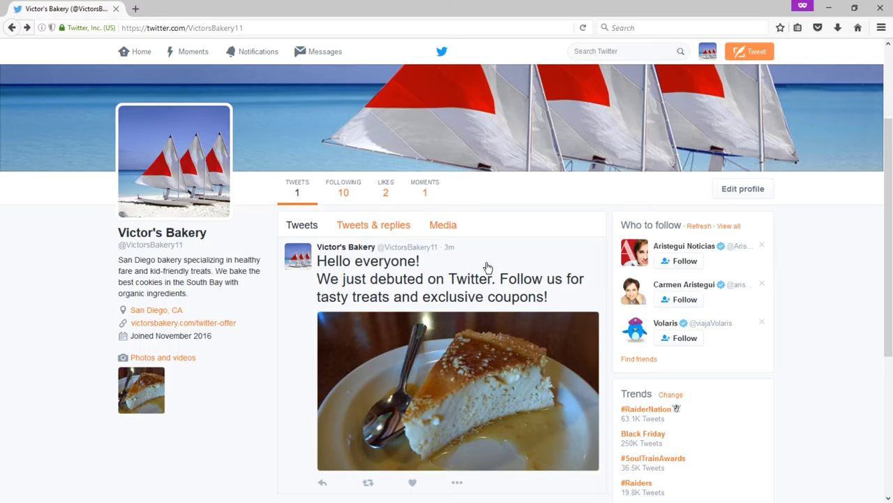
- Start a new tweet, glance through the GIF picker, then close it for an empty compose box
left_click(737, 63)
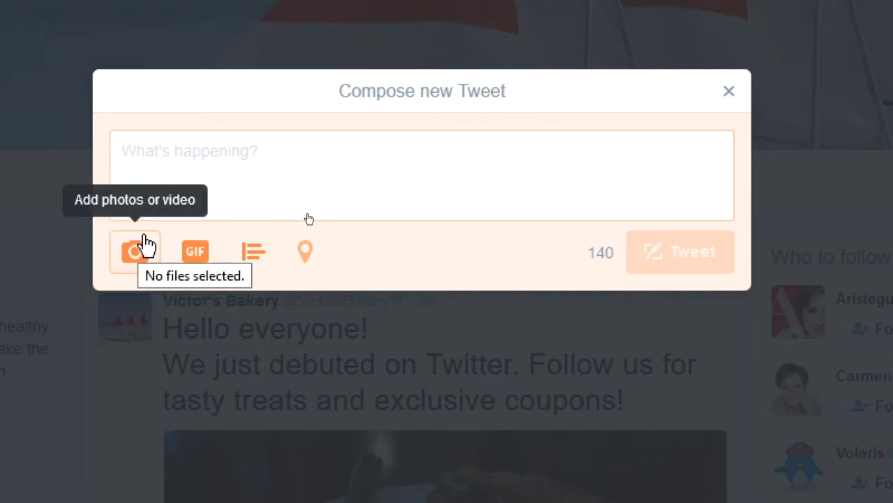
left_click(196, 253)
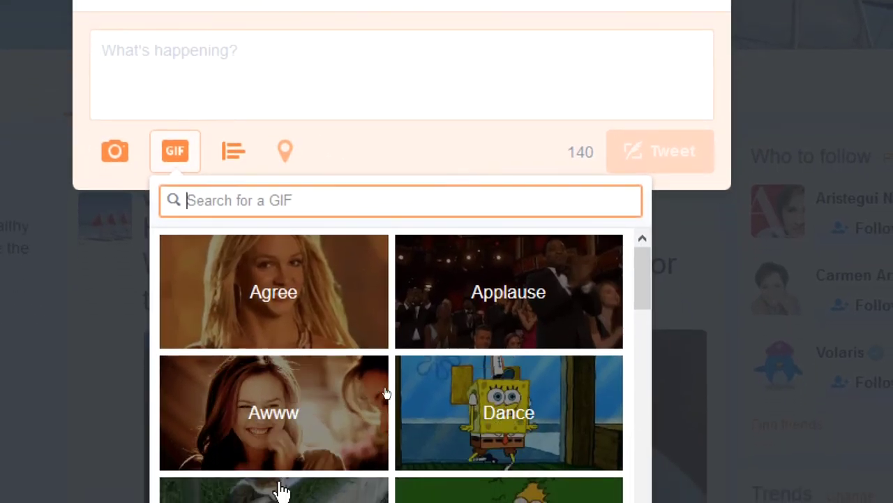
scroll(379, 237, "down", 4)
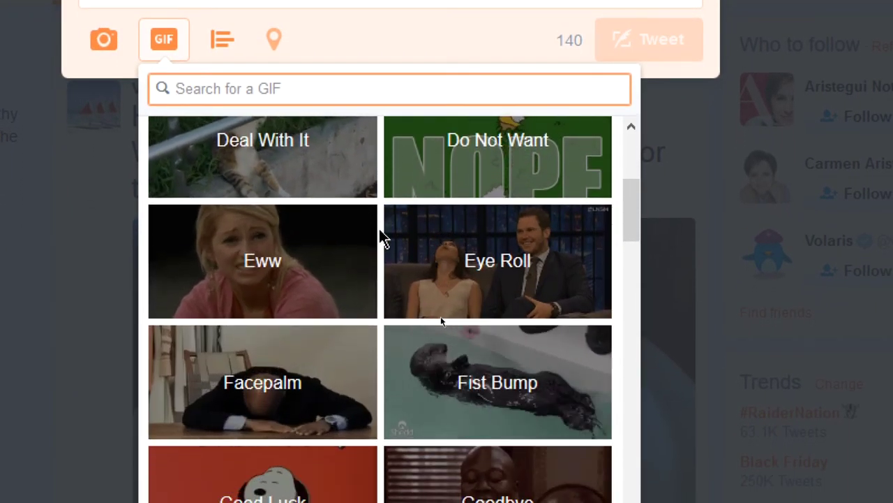
scroll(379, 238, "up", 4)
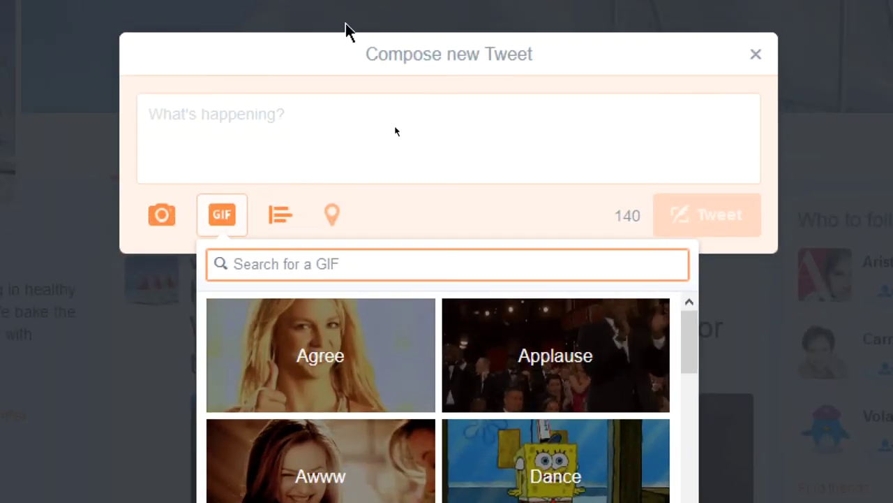
left_click(338, 0)
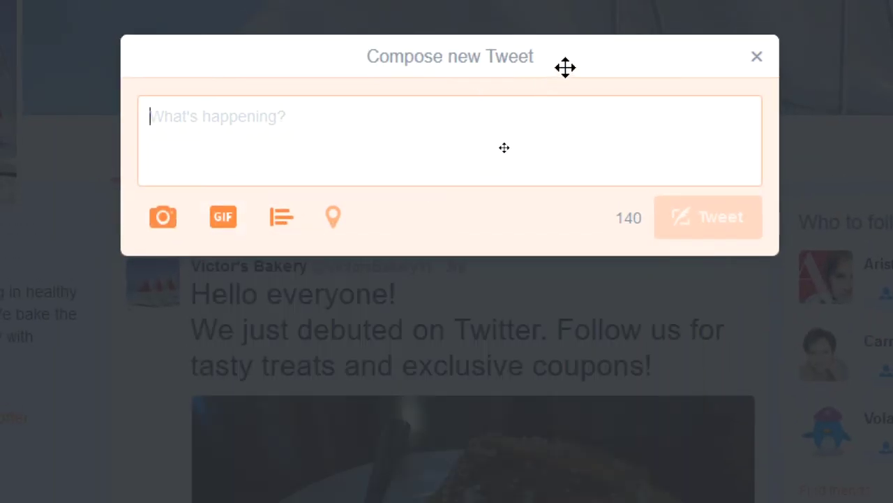
- Type 'Ready for Monday?' as the tweet's first line
type("Re")
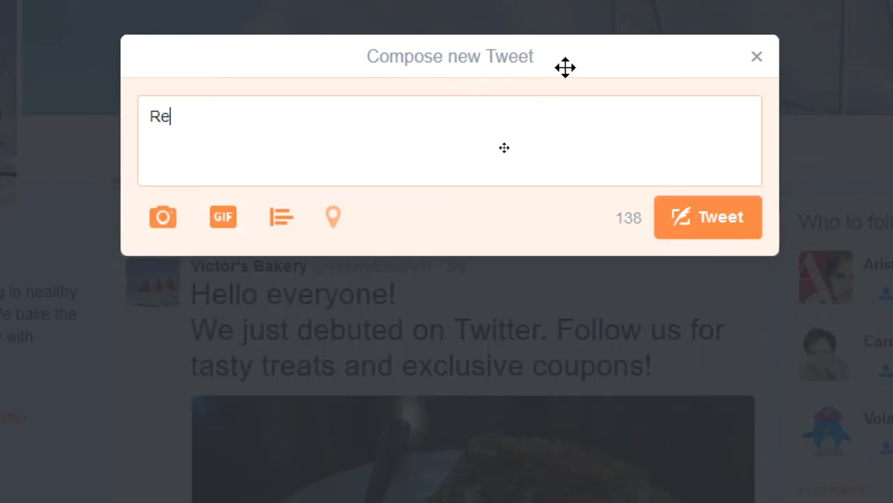
type("ady for mond")
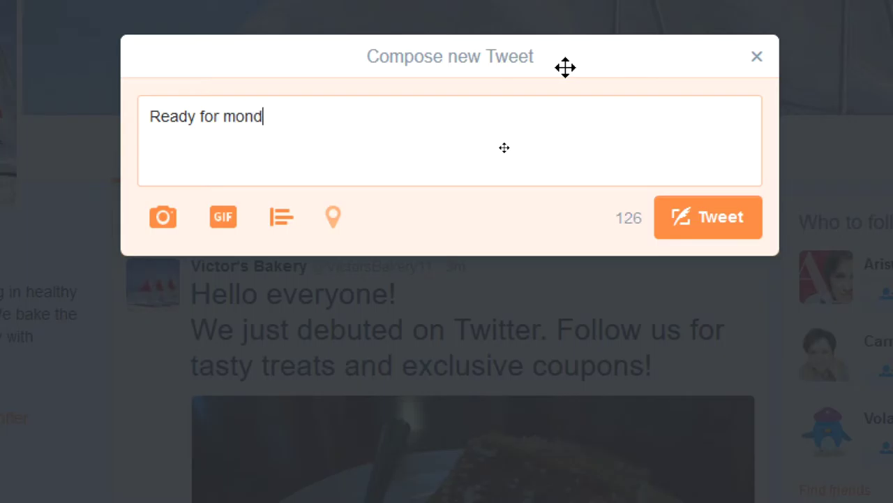
key("BackSpace")
key("BackSpace")
key("BackSpace")
key("BackSpace")
type("Monday?")
- Attach the blonde woman's GIF from the Eww category
left_click(233, 225)
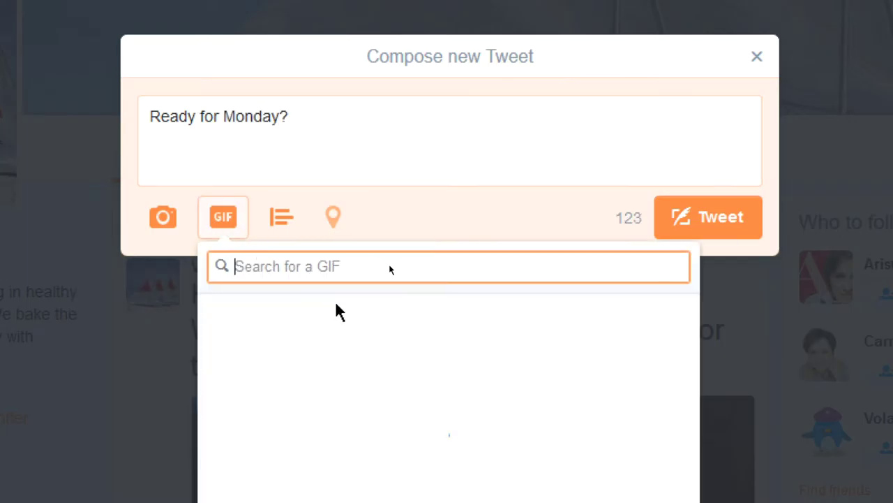
scroll(363, 363, "down", 3)
scroll(384, 405, "down", 1)
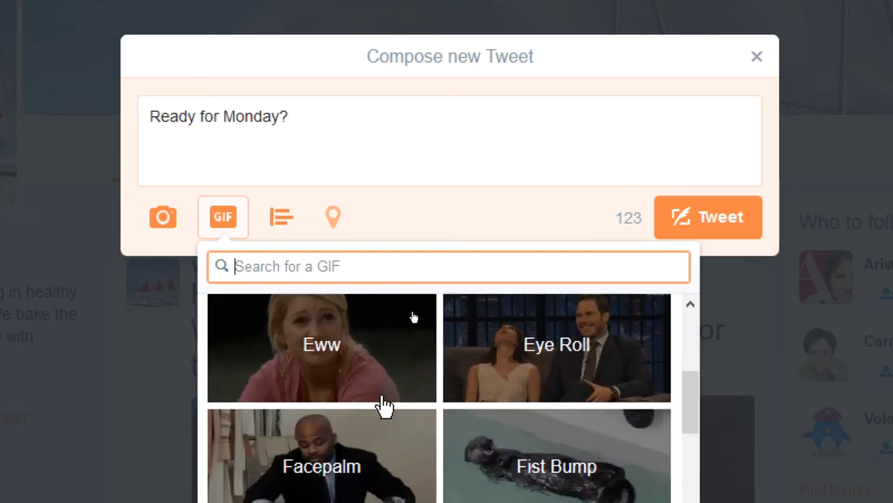
left_click(363, 357)
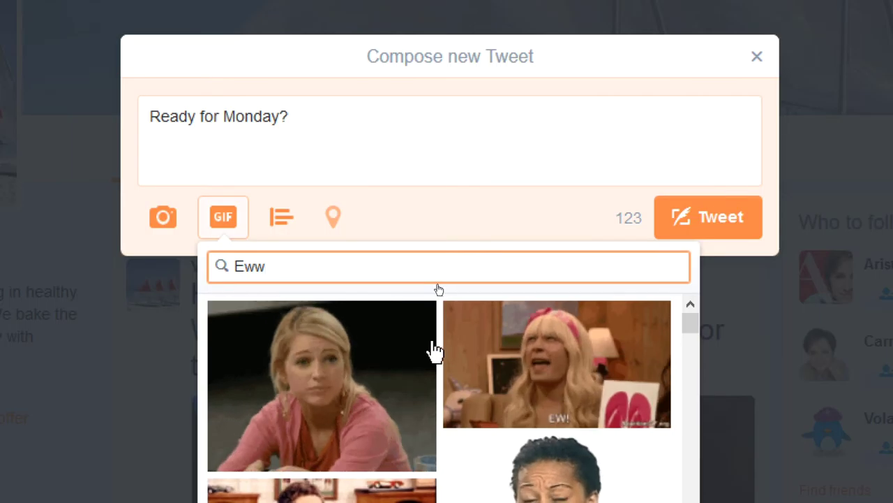
scroll(417, 353, "down", 2)
scroll(419, 354, "down", 4)
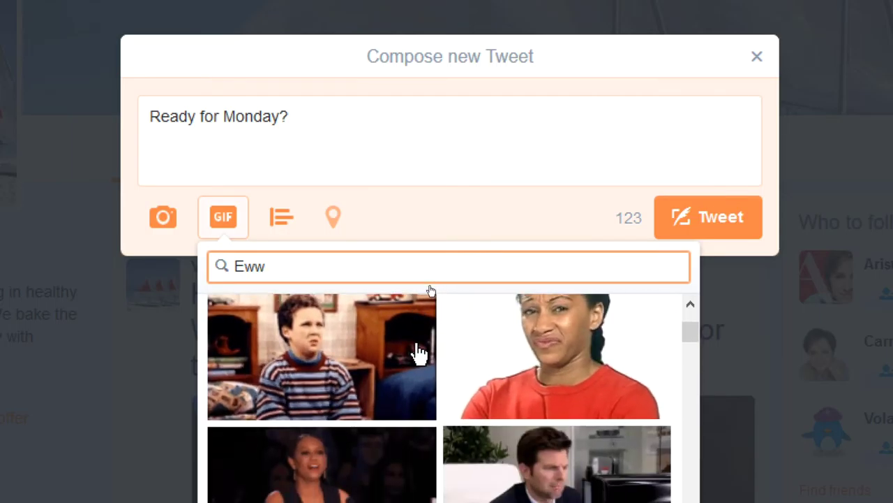
scroll(419, 354, "down", 1)
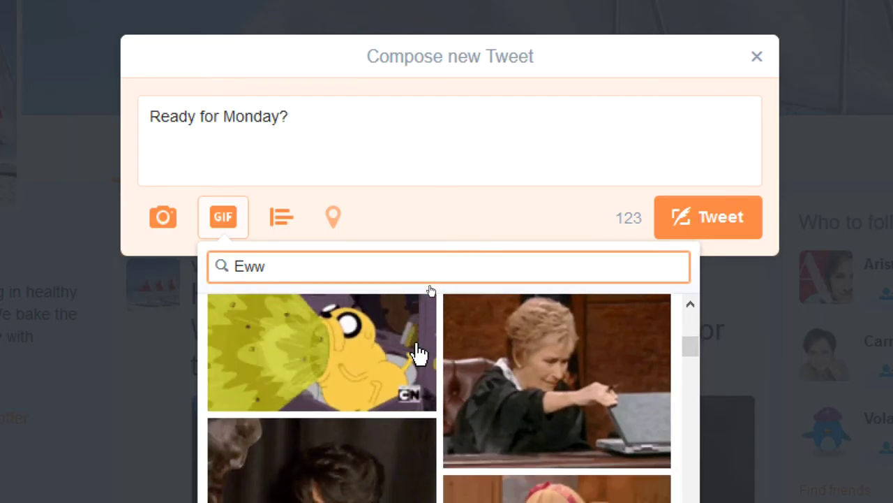
scroll(419, 354, "up", 3)
scroll(417, 353, "up", 5)
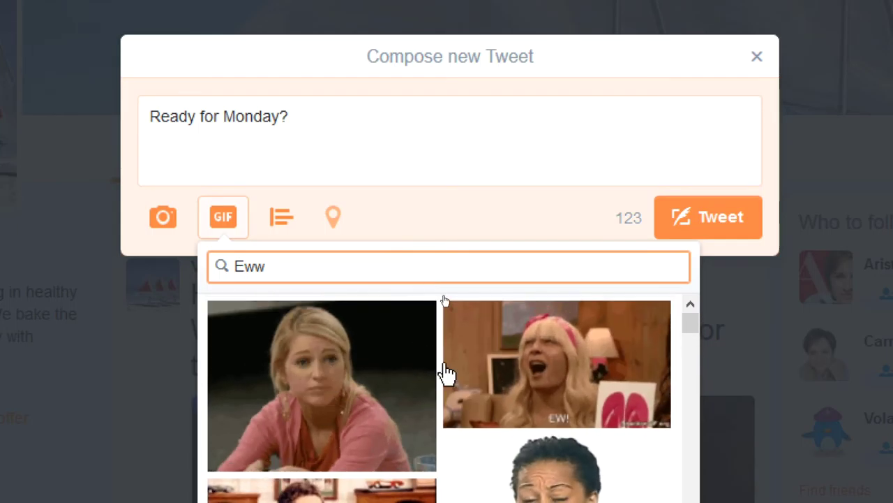
left_click(351, 362)
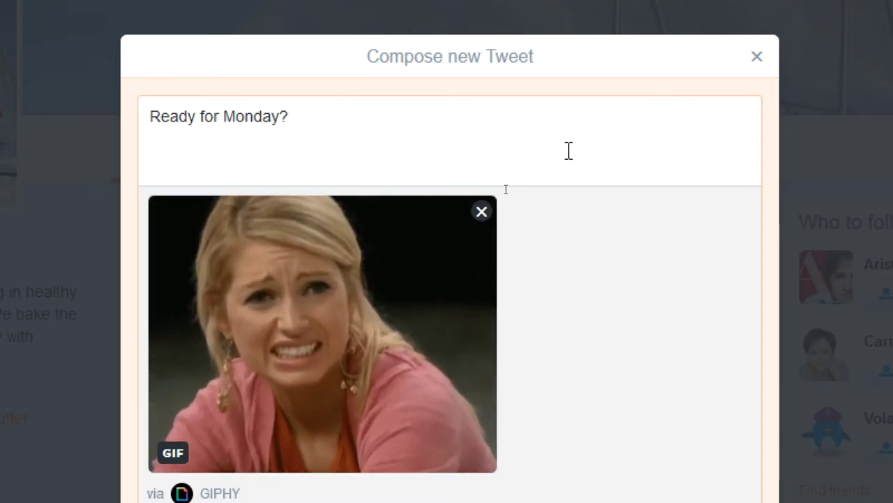
- Add 'Never fear: Our Goodie Bag will last you till next weekend!' with the victorsbakery.com Goodie Bag link
key("Return")
type("Never fear")
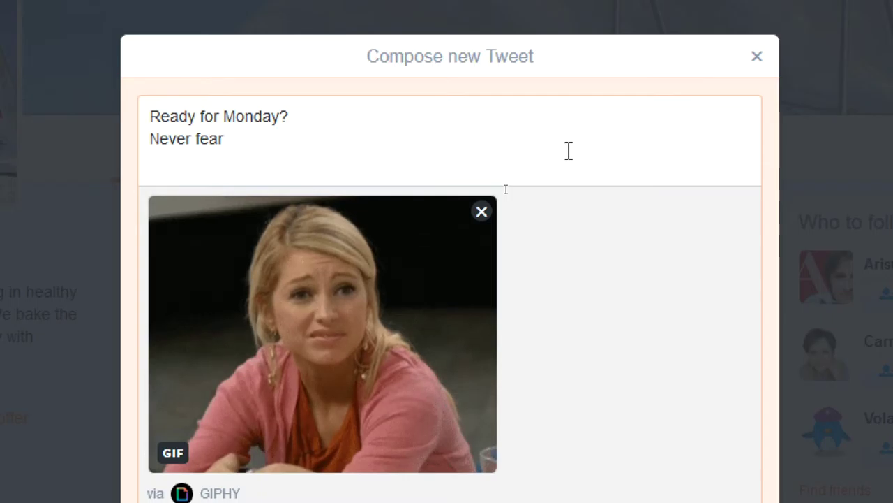
type(": Our Good")
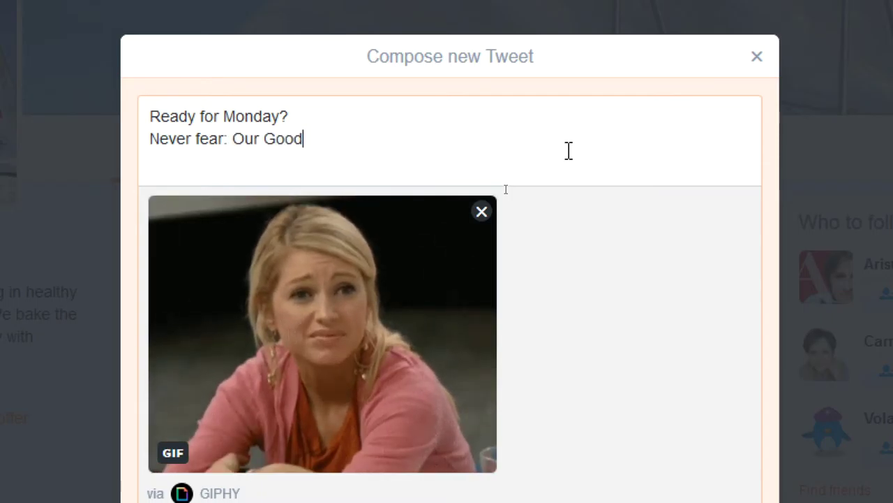
type("ie Bag wi")
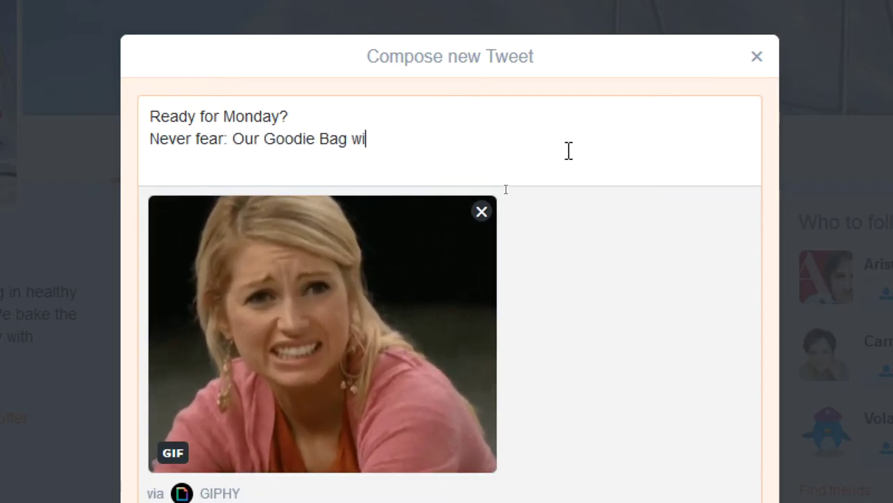
type("ll last you ")
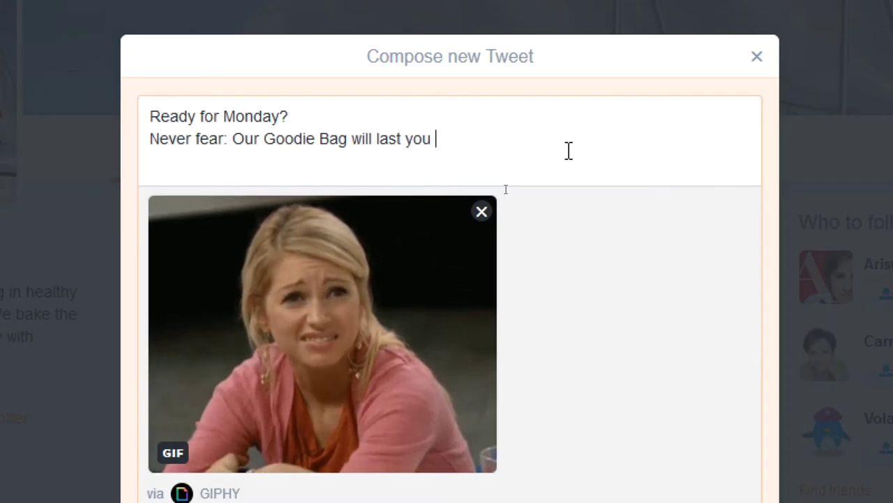
type("till next")
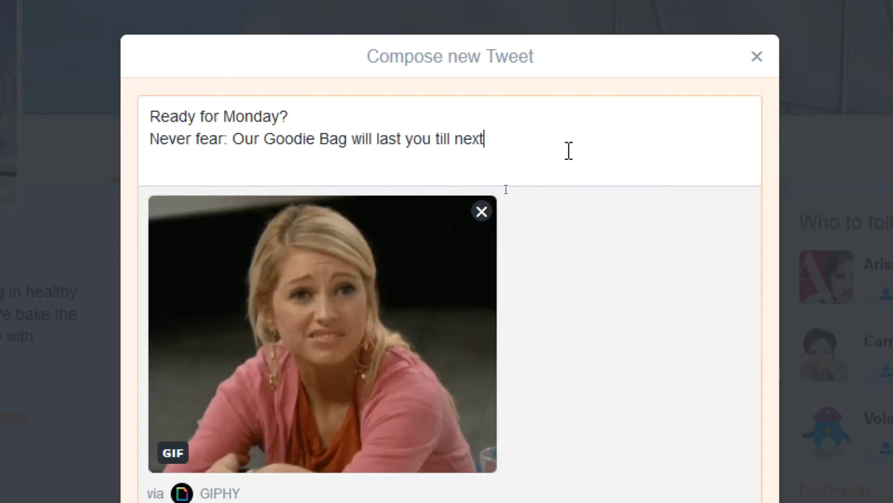
type(" weekend")
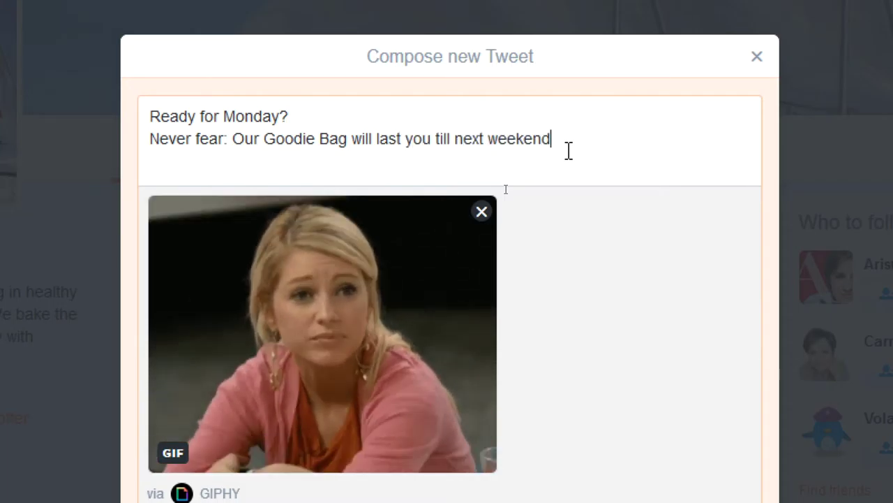
type("! ")
type("http://")
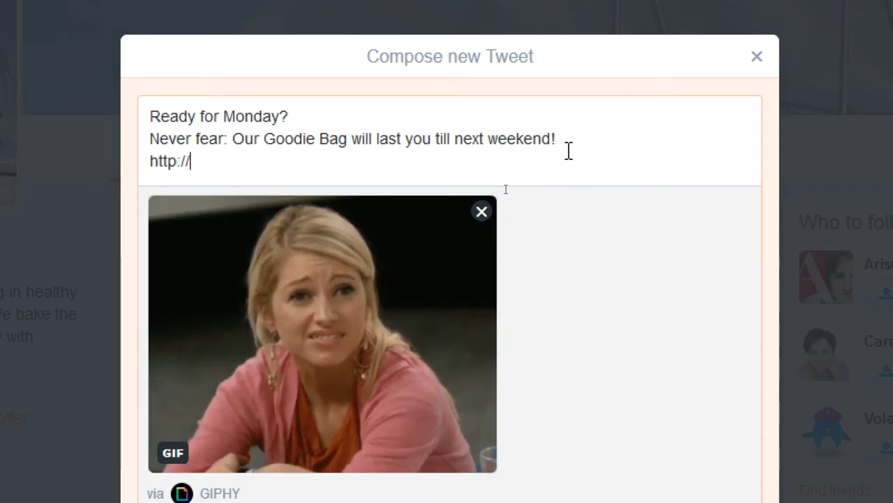
type("victors")
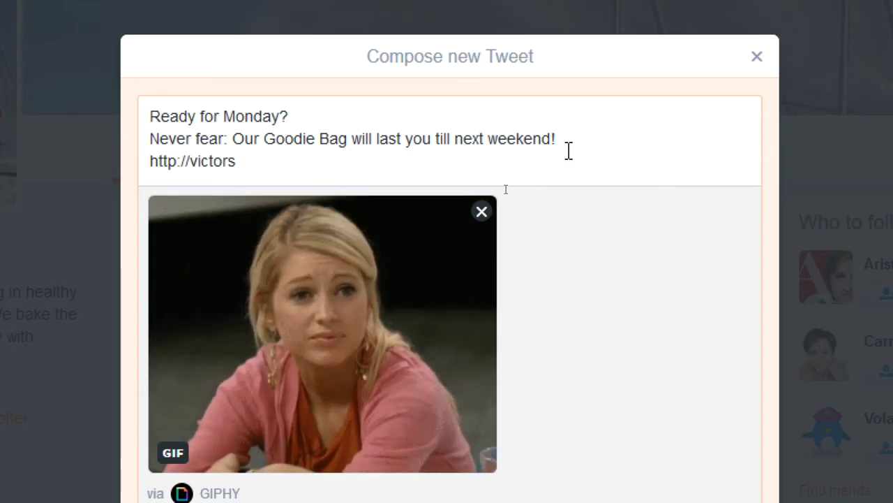
type("bakery.com/")
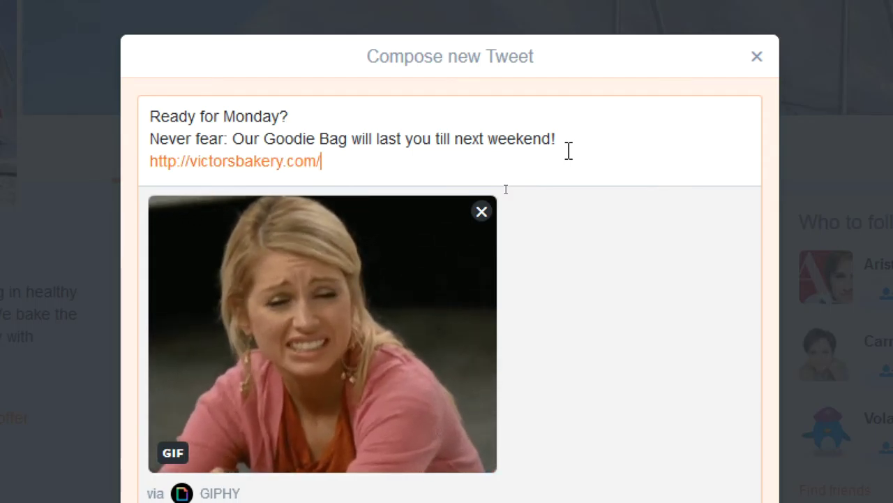
type("goodie")
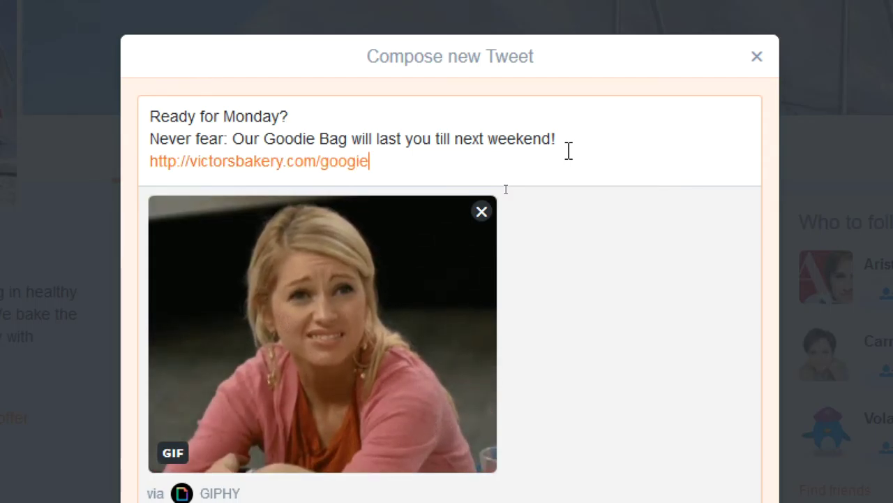
key("BackSpace")
key("BackSpace")
type("ie-bag")
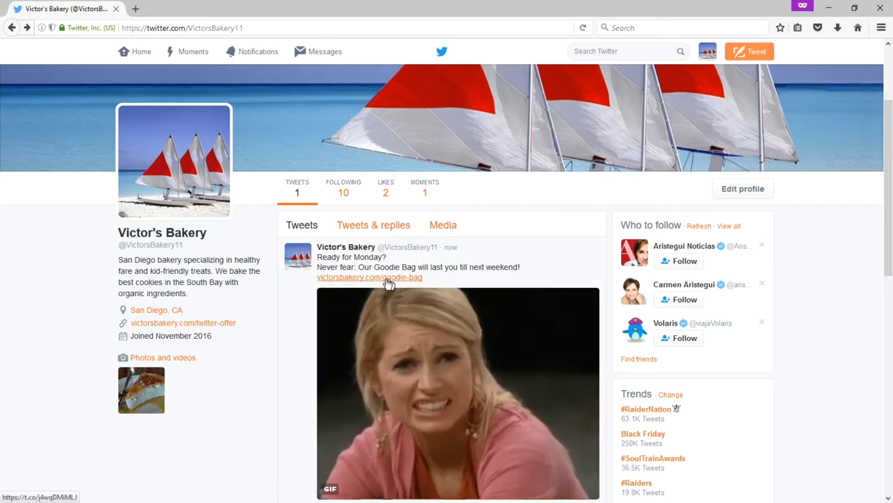
- Scroll the profile to check the new Goodie Bag tweet, then return to the home timeline
scroll(370, 235, "down", 2)
scroll(363, 218, "down", 2)
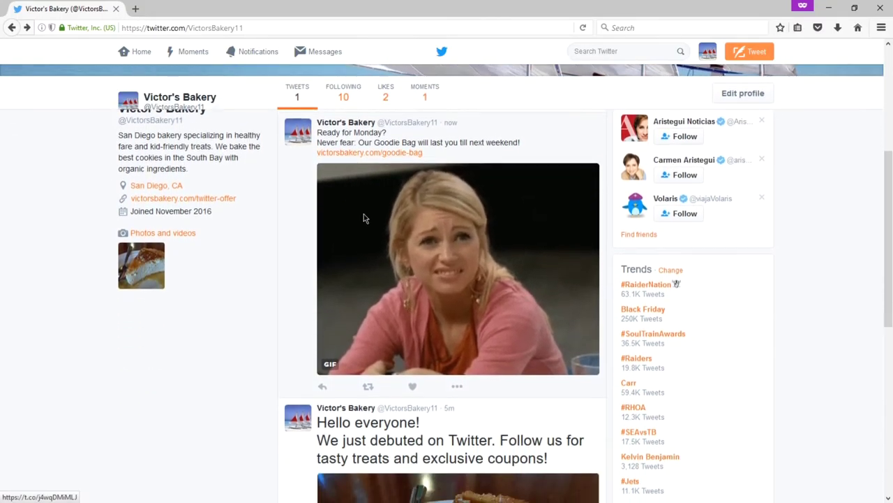
scroll(363, 218, "down", 8)
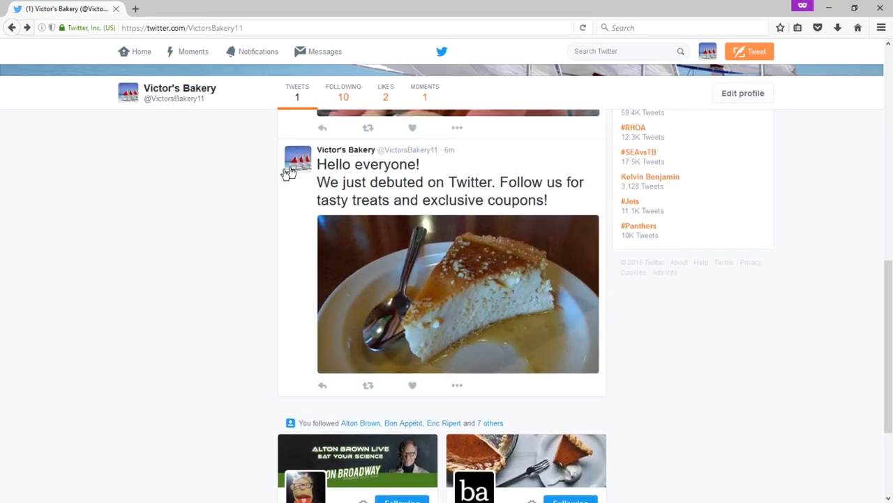
scroll(443, 216, "up", 10)
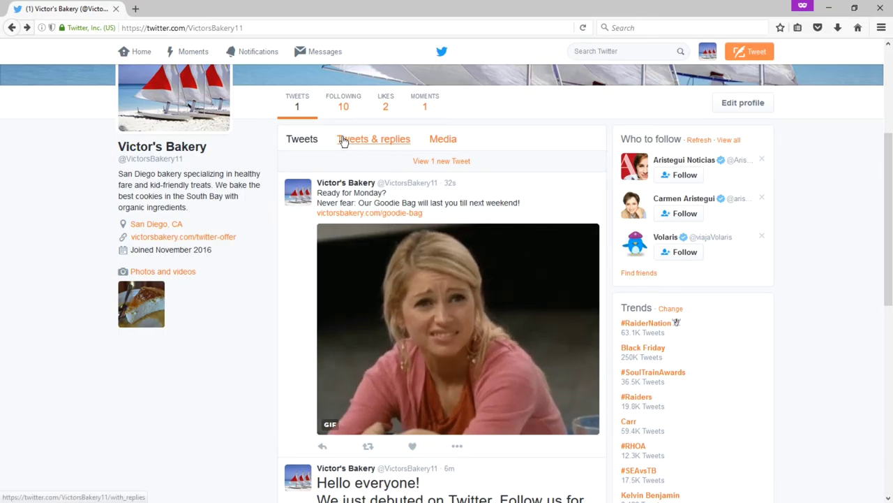
left_click(140, 53)
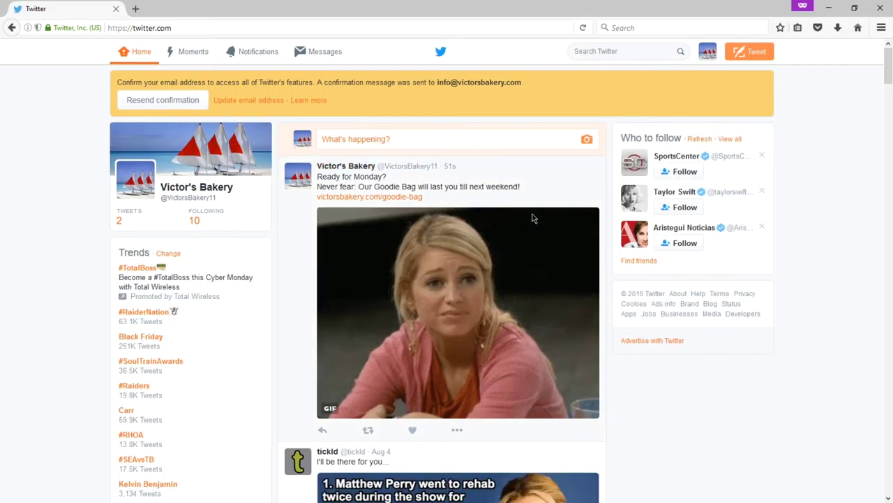
scroll(537, 211, "down", 1)
scroll(550, 206, "down", 3)
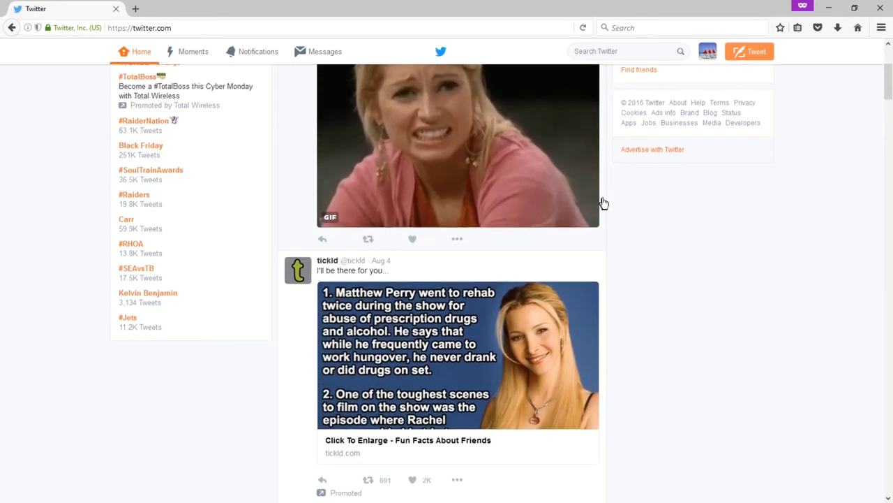
scroll(615, 201, "down", 5)
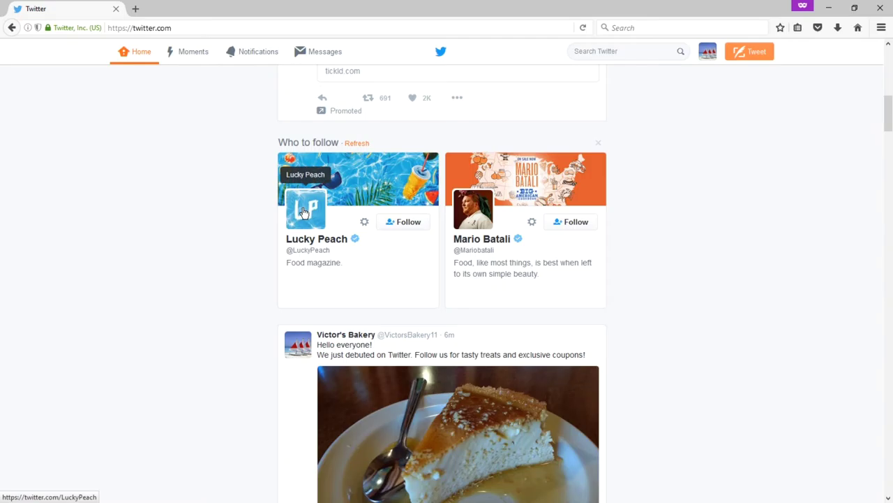
left_click(304, 211)
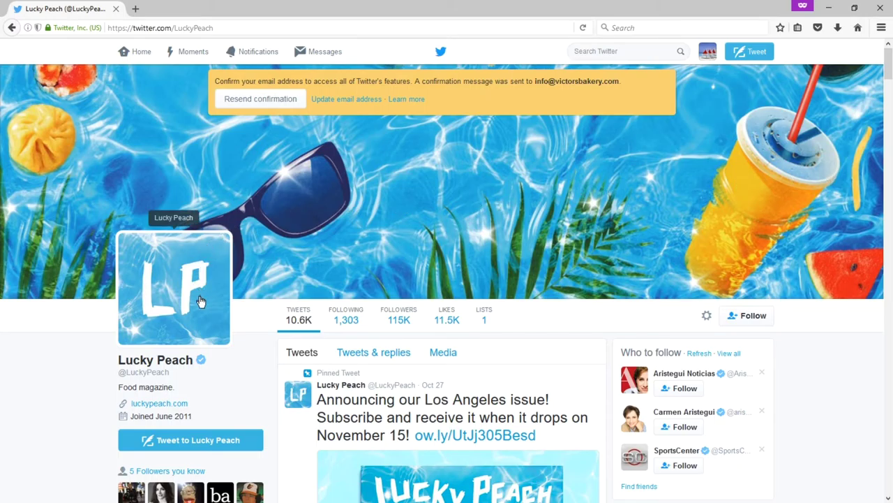
scroll(167, 302, "down", 2)
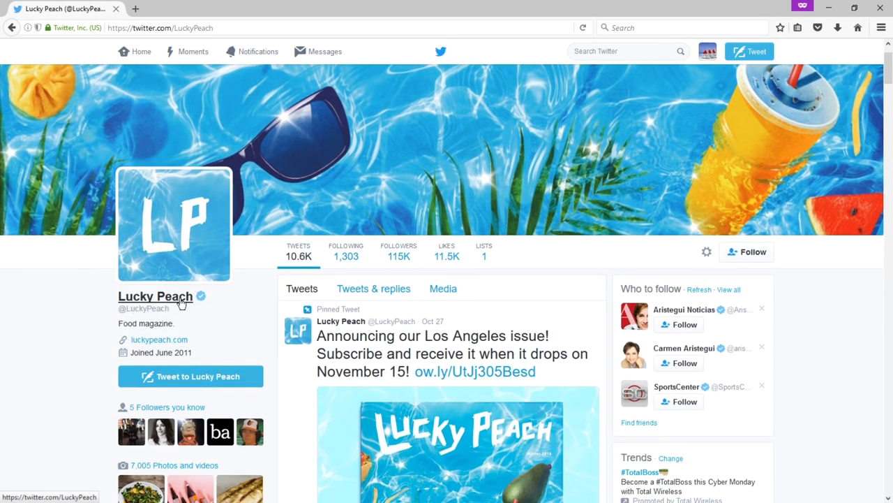
left_click_drag(124, 323, 180, 328)
left_click(179, 325)
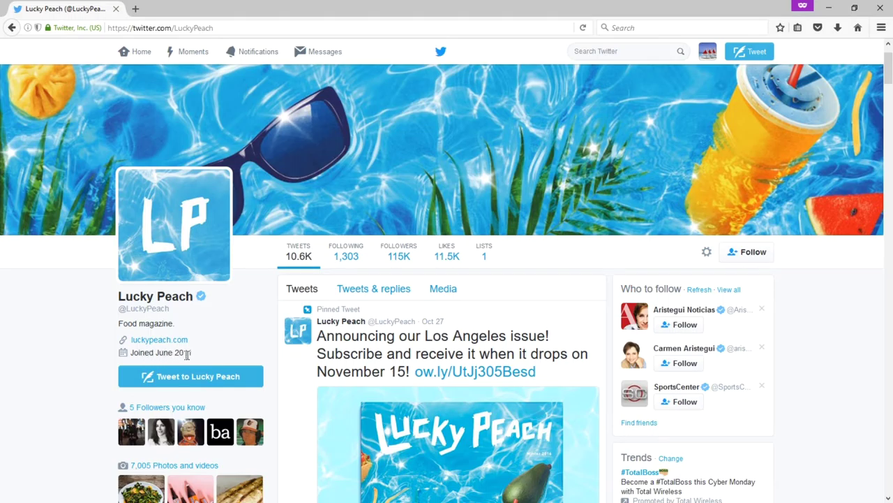
scroll(379, 339, "down", 2)
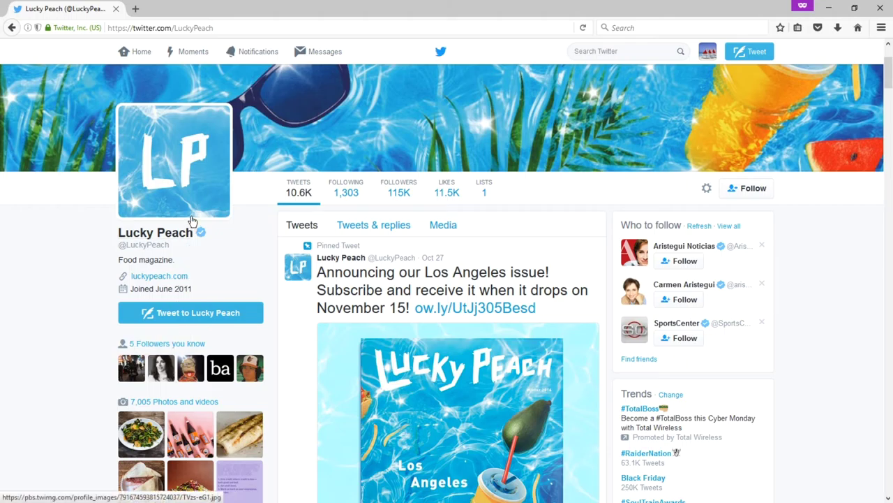
scroll(266, 313, "down", 2)
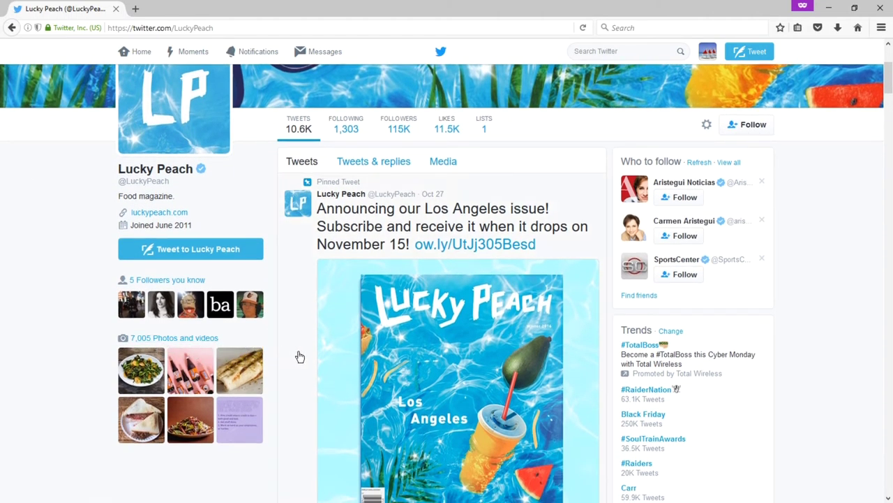
scroll(299, 300, "up", 2)
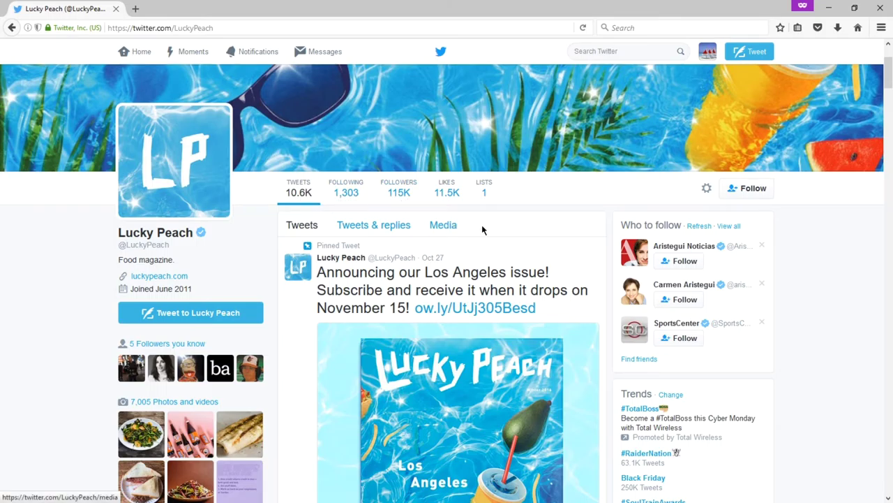
scroll(579, 222, "down", 1)
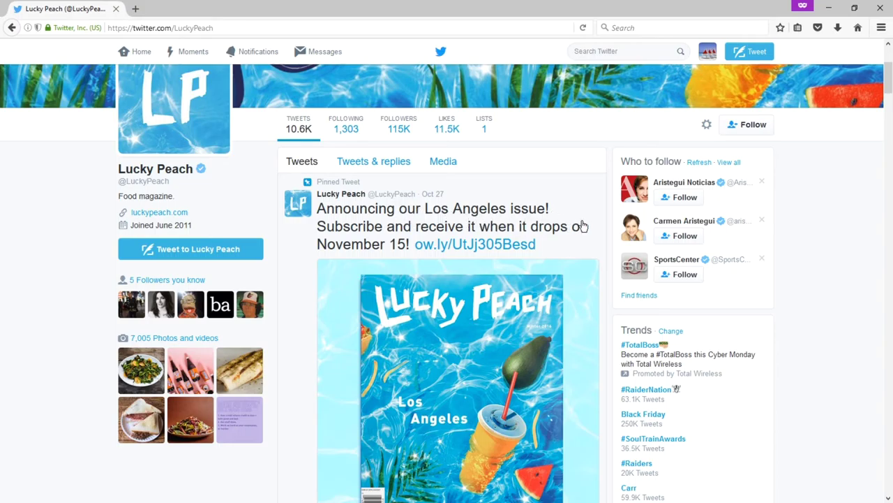
scroll(354, 238, "down", 2)
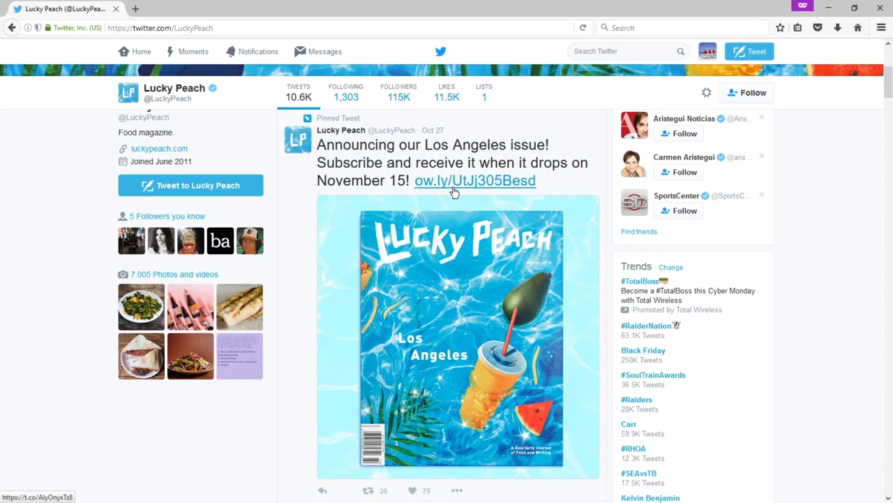
- Scroll past the salad, banana and Aperol Spritz tweets and open the Moxie tweet's article link
scroll(465, 207, "down", 2)
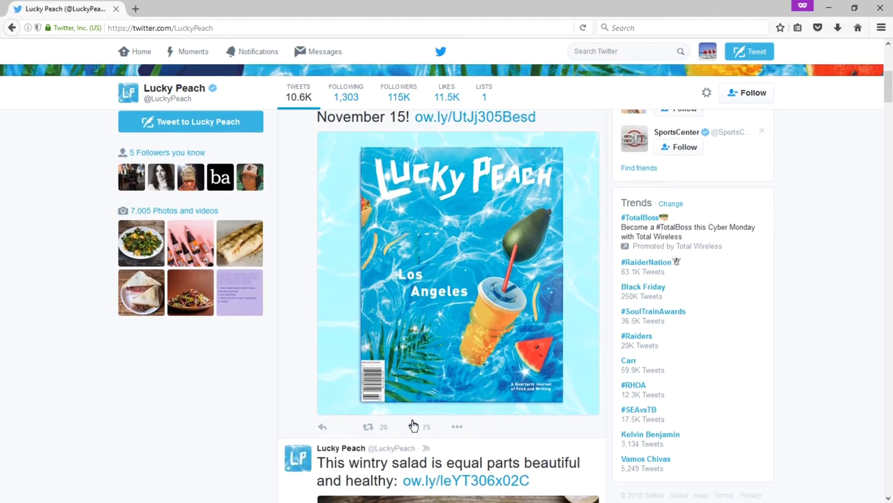
scroll(292, 409, "down", 5)
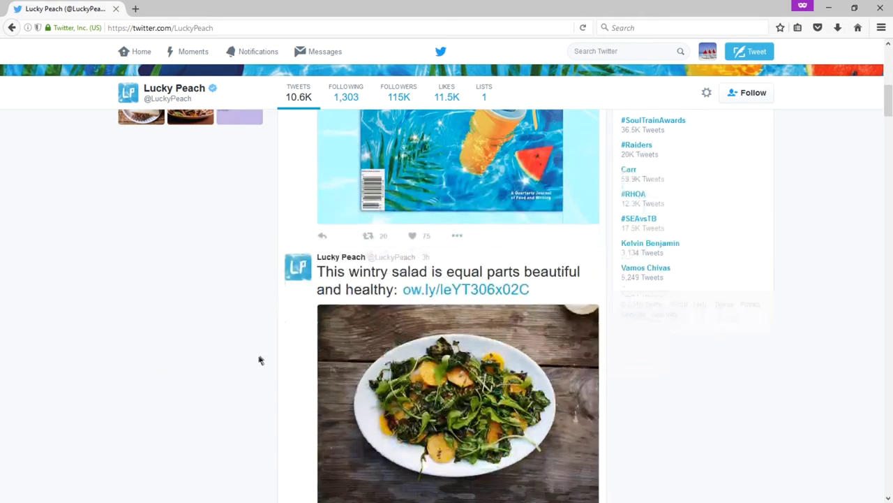
scroll(286, 298, "down", 2)
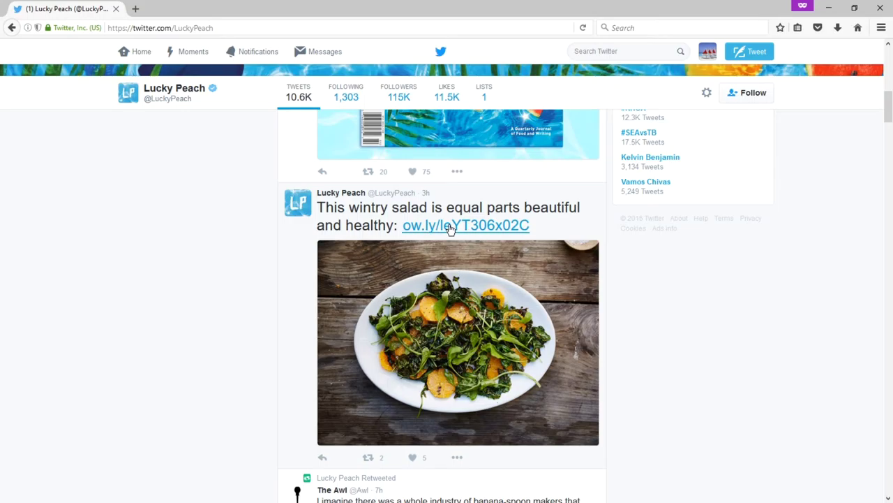
scroll(236, 284, "down", 5)
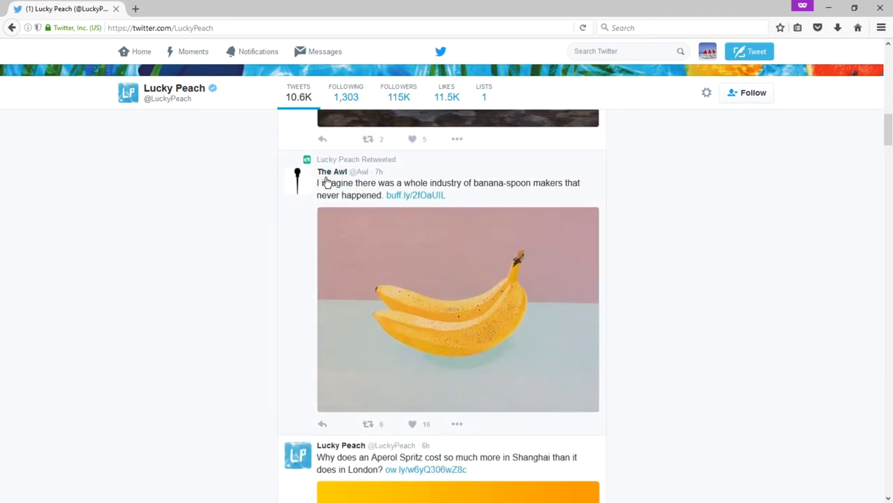
scroll(282, 261, "down", 5)
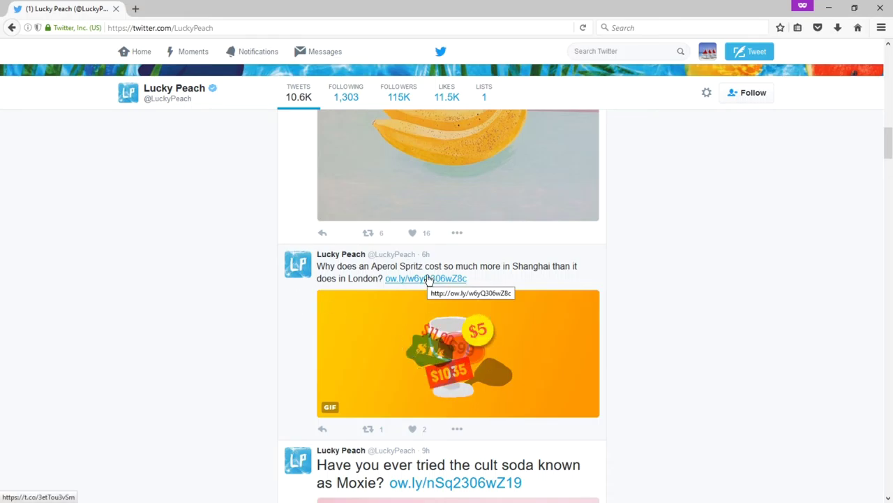
scroll(220, 280, "down", 5)
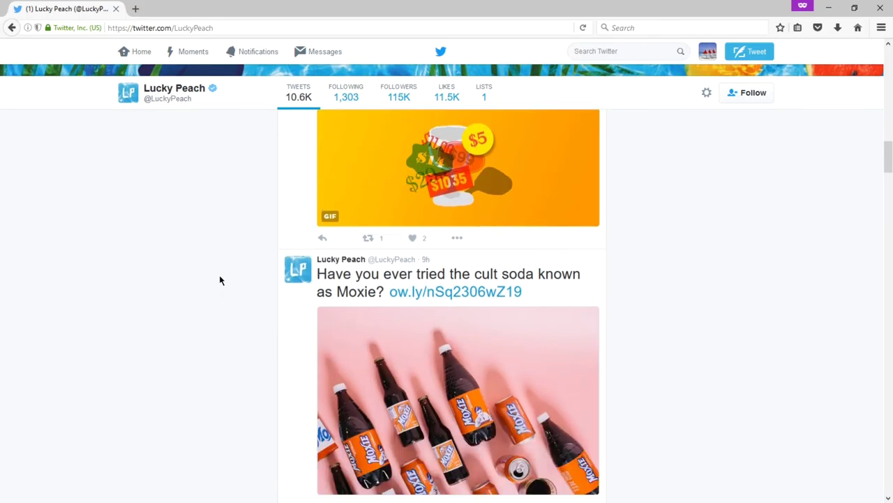
scroll(220, 280, "down", 2)
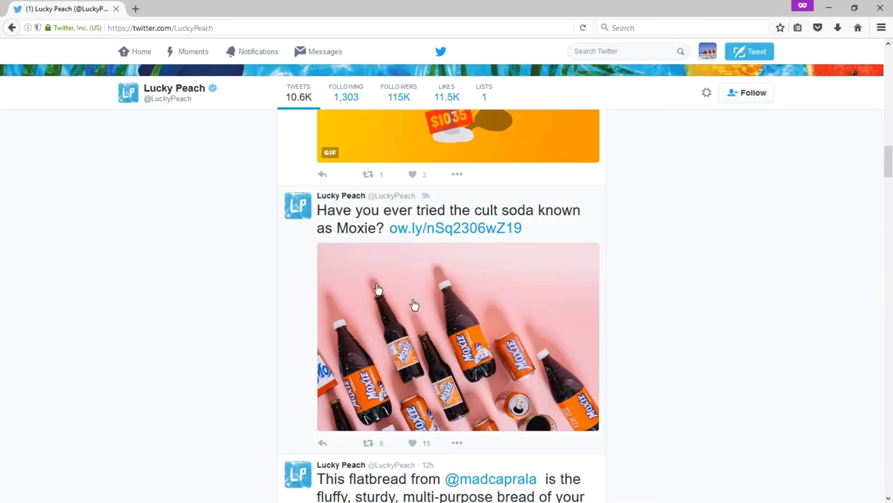
left_click(438, 230)
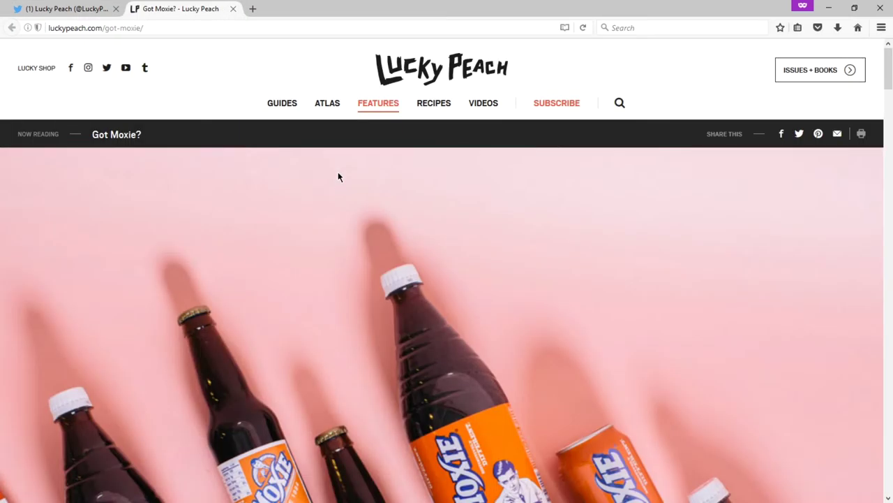
- Read down through the 'Got Moxie?' article about the New England Moxie Congress
scroll(292, 194, "down", 3)
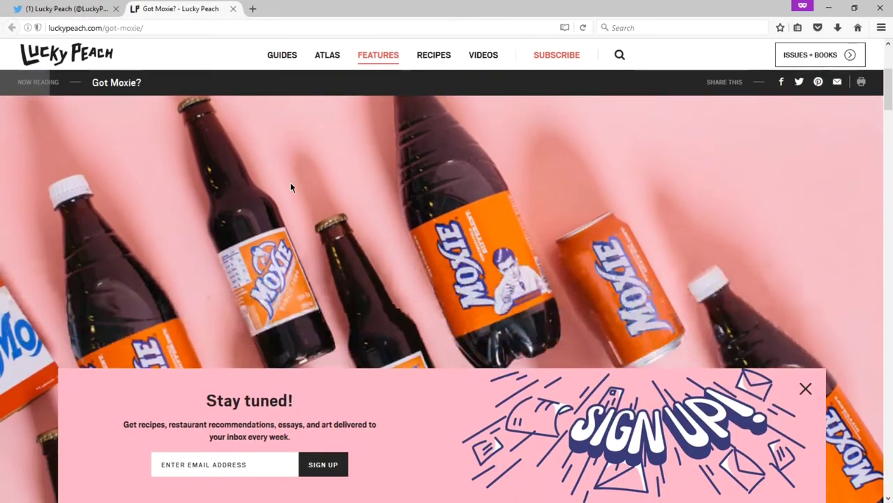
scroll(291, 185, "down", 2)
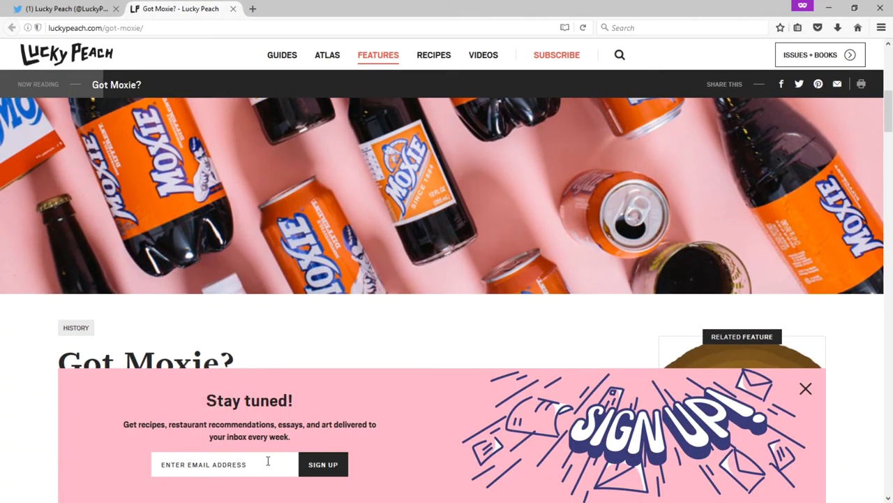
scroll(460, 417, "down", 5)
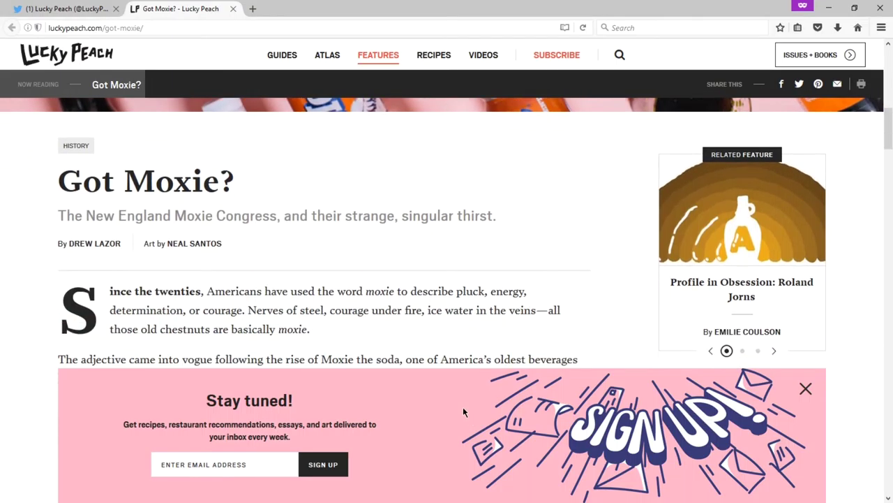
scroll(438, 279, "down", 10)
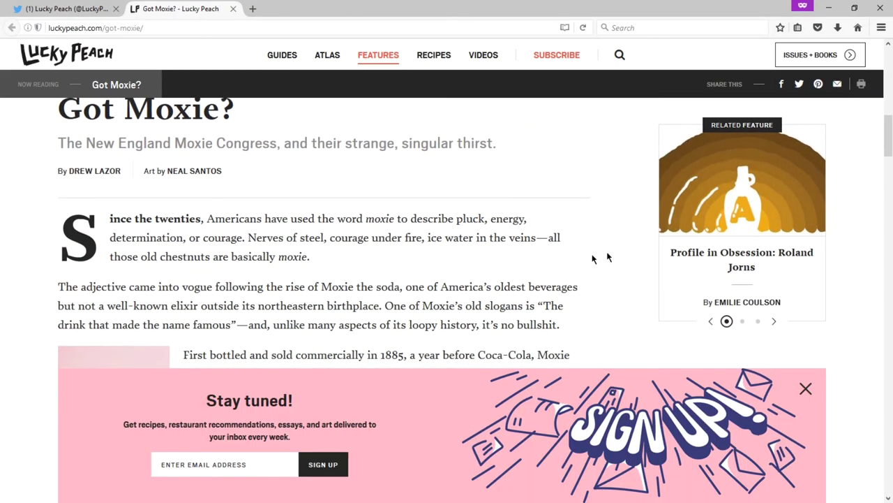
scroll(515, 252, "down", 12)
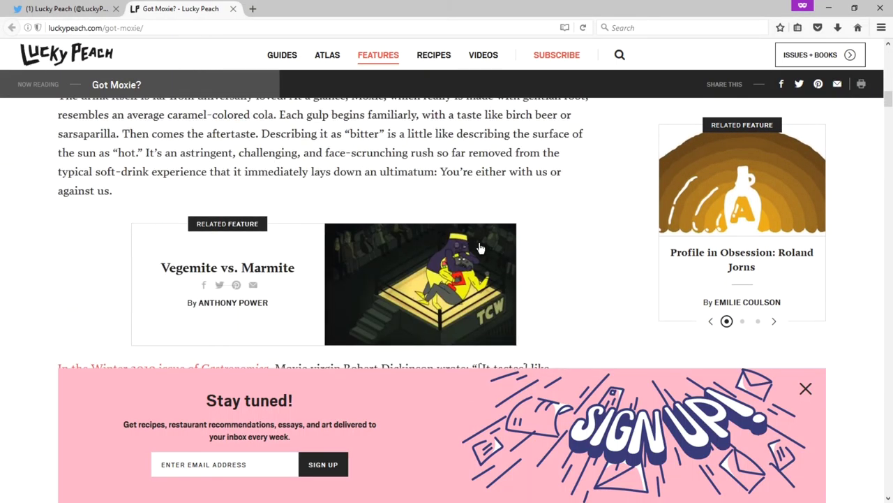
scroll(562, 266, "down", 6)
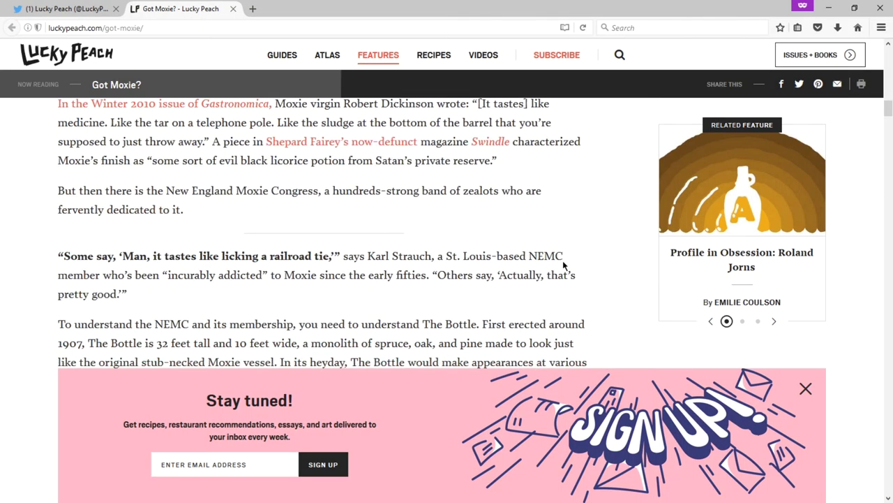
scroll(613, 262, "down", 5)
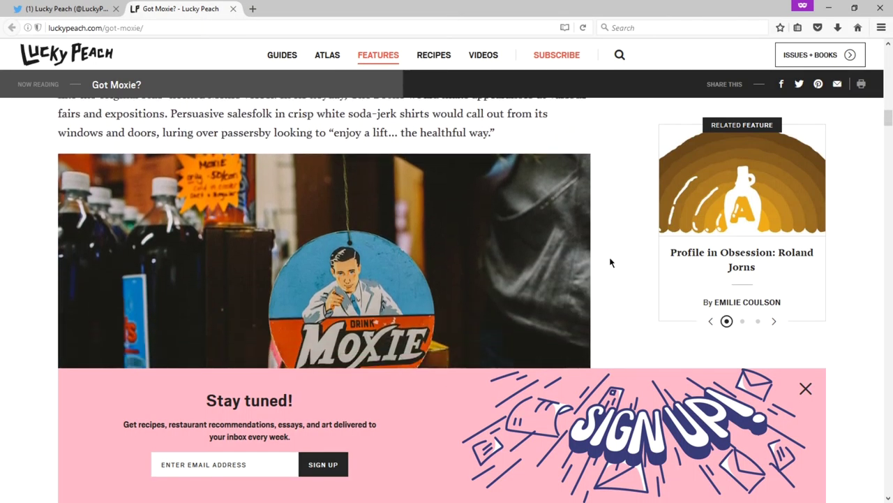
left_click(233, 8)
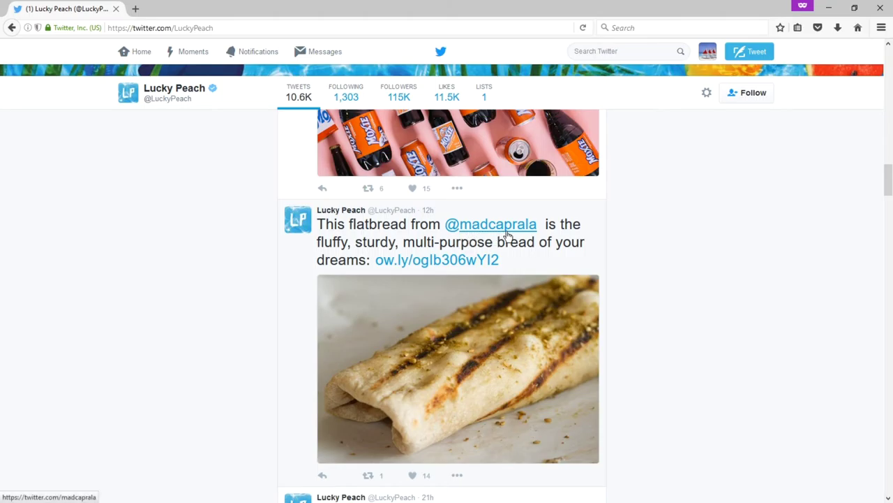
mouse_move(509, 235)
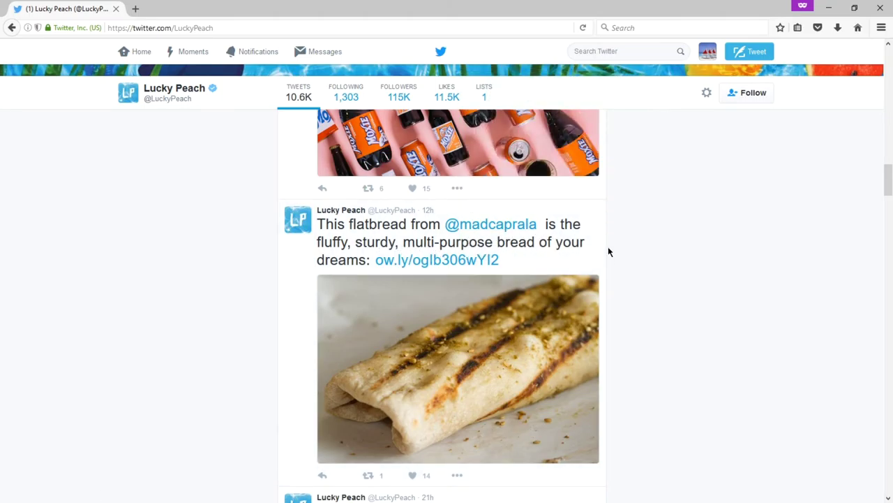
scroll(608, 253, "down", 2)
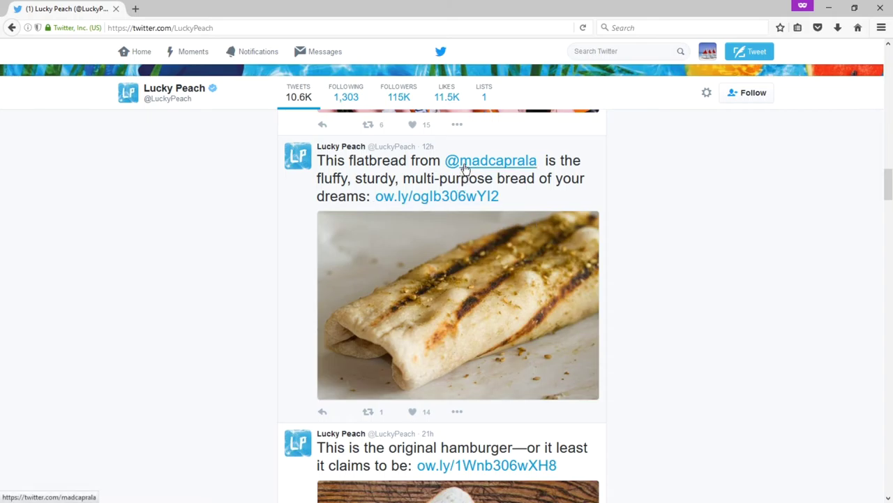
mouse_move(465, 168)
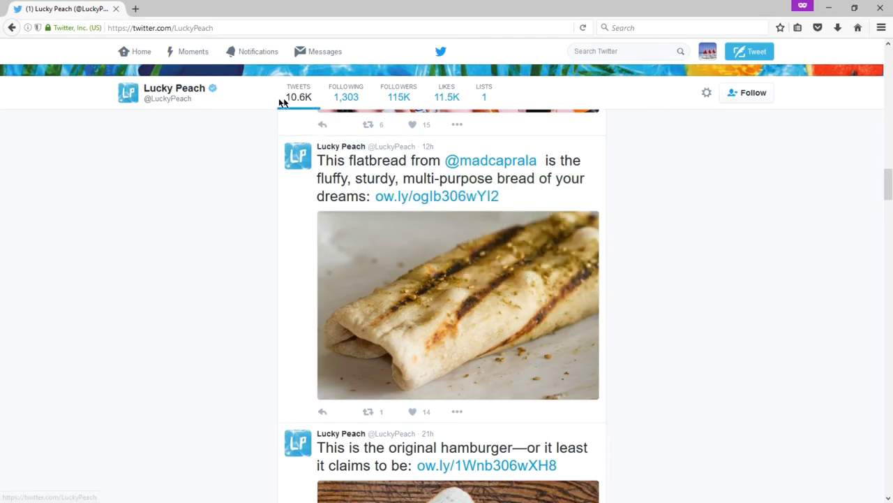
mouse_move(402, 102)
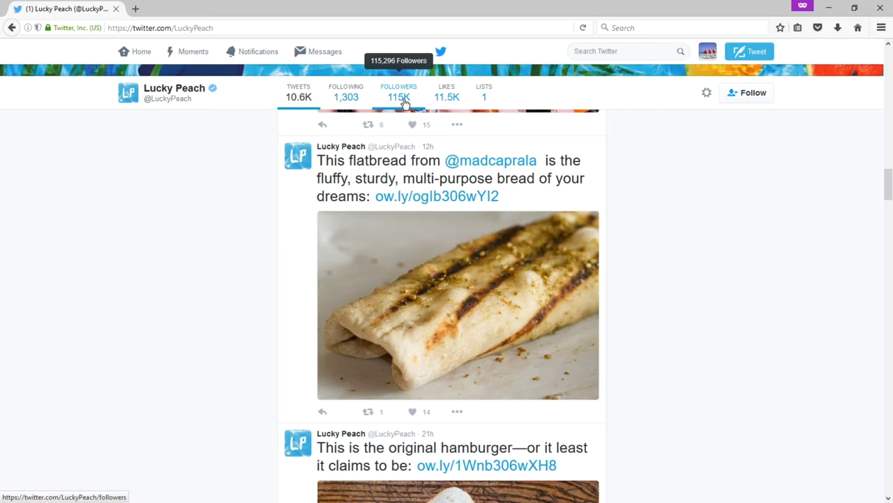
left_click(733, 57)
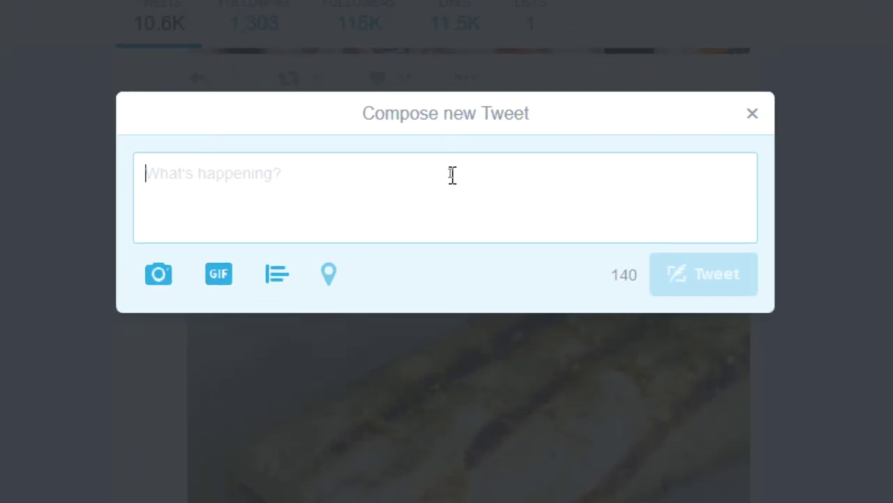
type("Want to t")
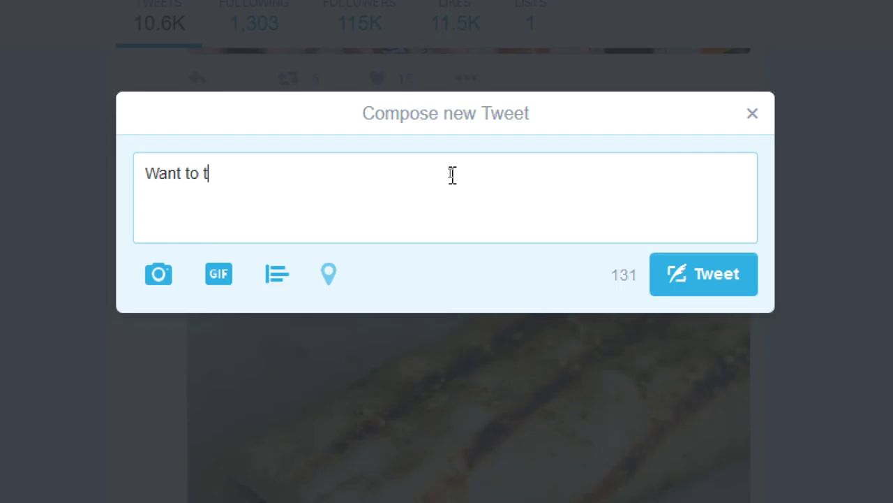
key("BackSpace")
type("party l")
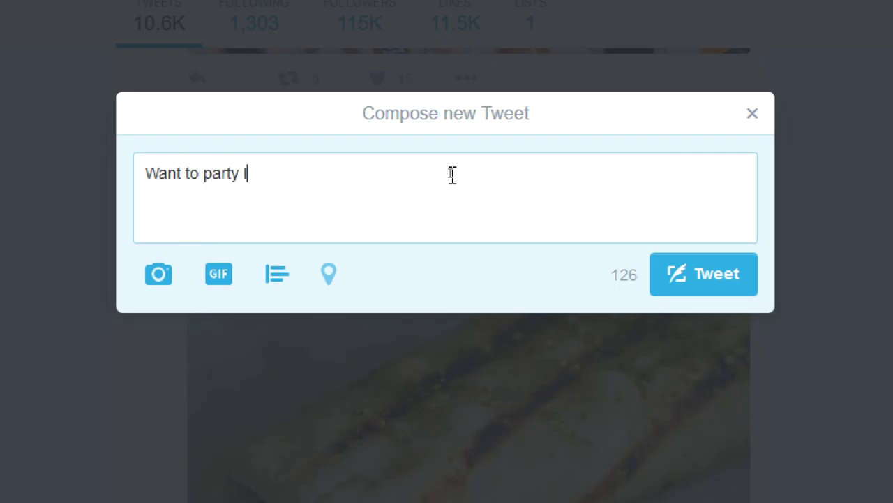
type("ike it's 199")
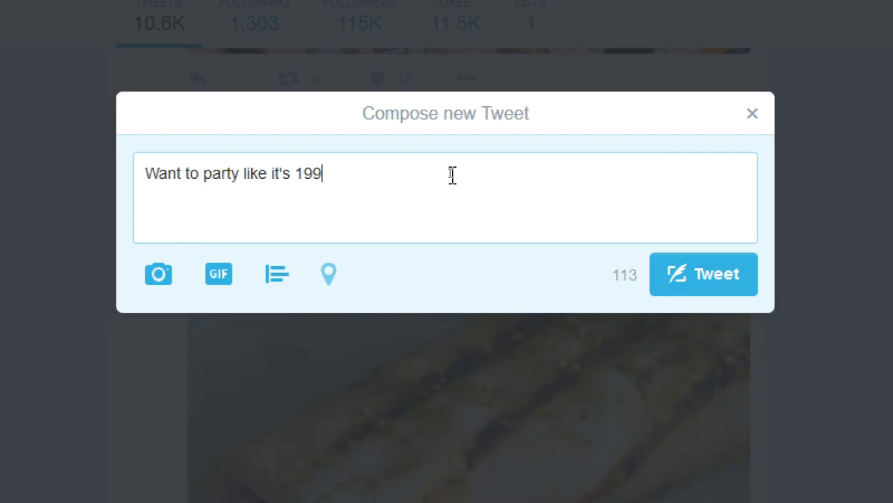
type("9 with @")
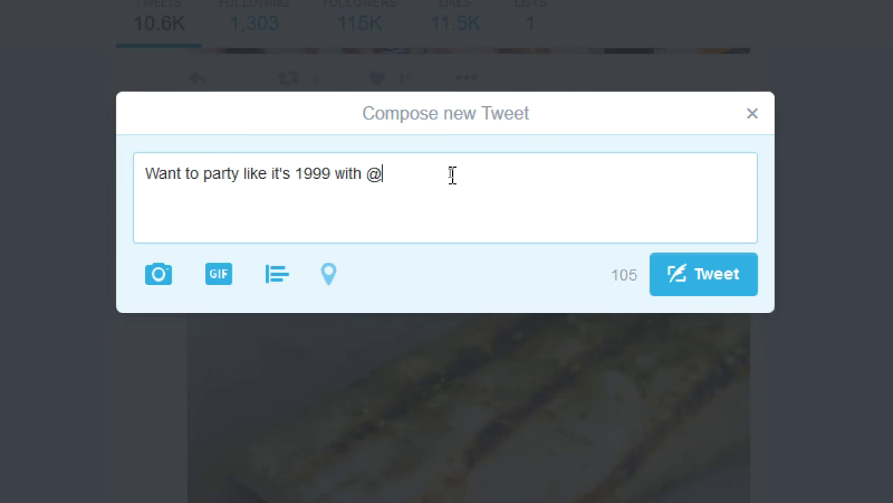
type("alston")
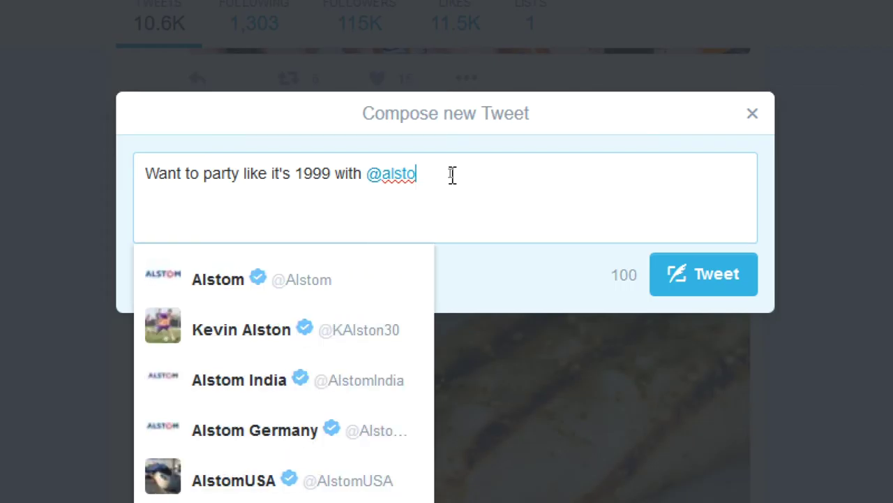
key("BackSpace")
key("BackSpace")
key("BackSpace")
key("BackSpace")
type("ton")
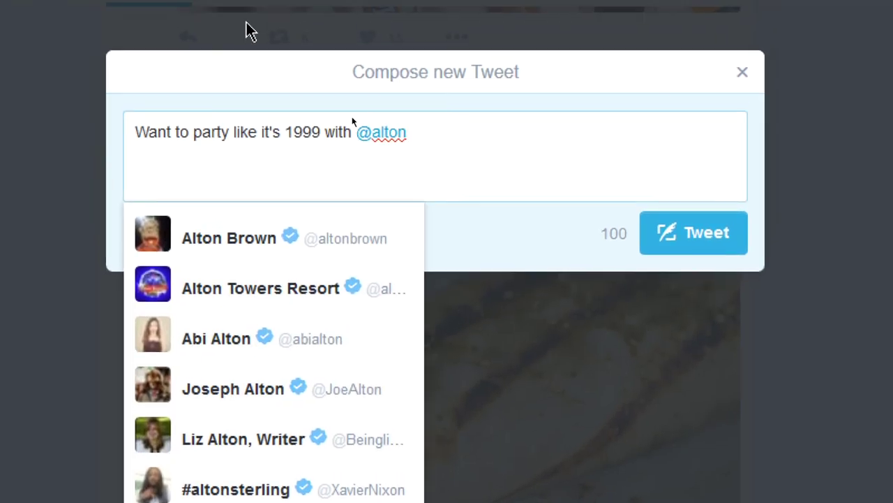
left_click(287, 246)
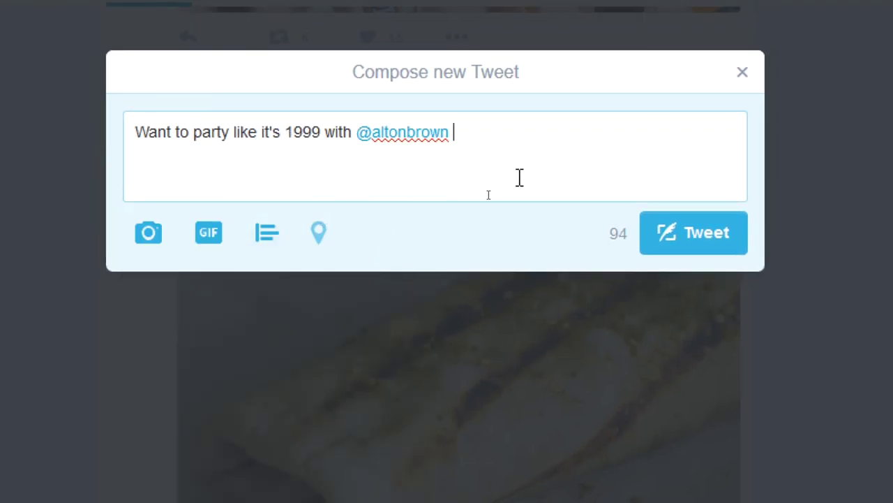
key("BackSpace")
type("?")
key("Return")
type("Remem")
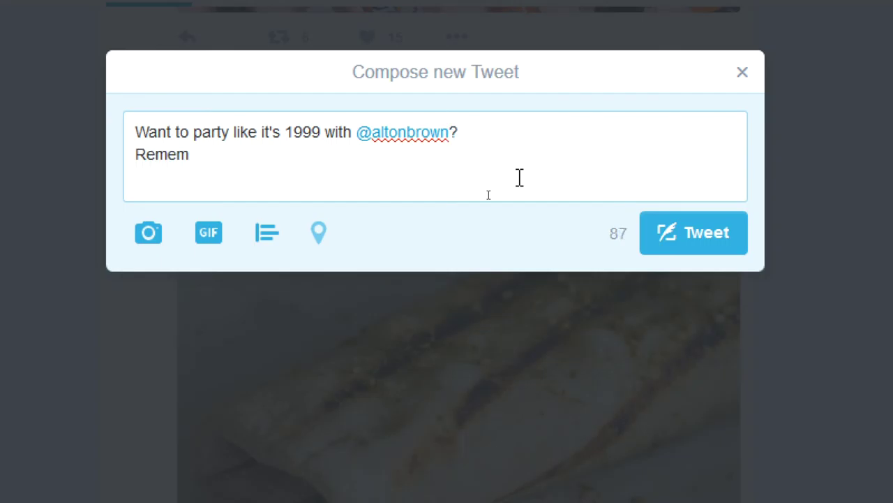
type("ber: Butter is bet")
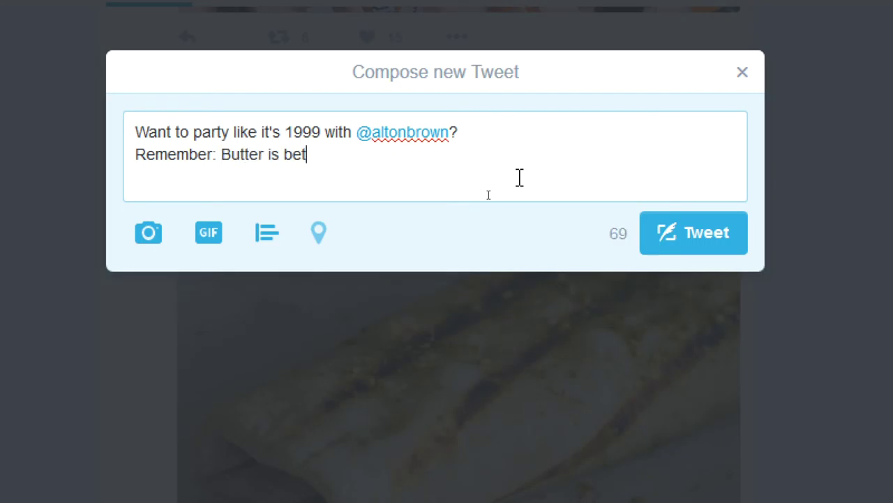
type("ter.")
key("BackSpace")
- Add a poll with choices 'Butter is better' and 'Butter is not better'
left_click(261, 241)
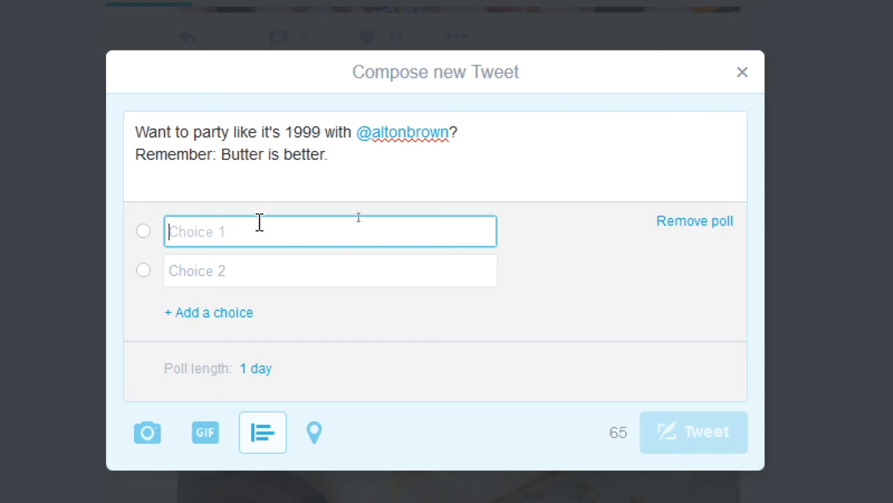
type("Bust")
key("BackSpace")
key("BackSpace")
type("tter is better")
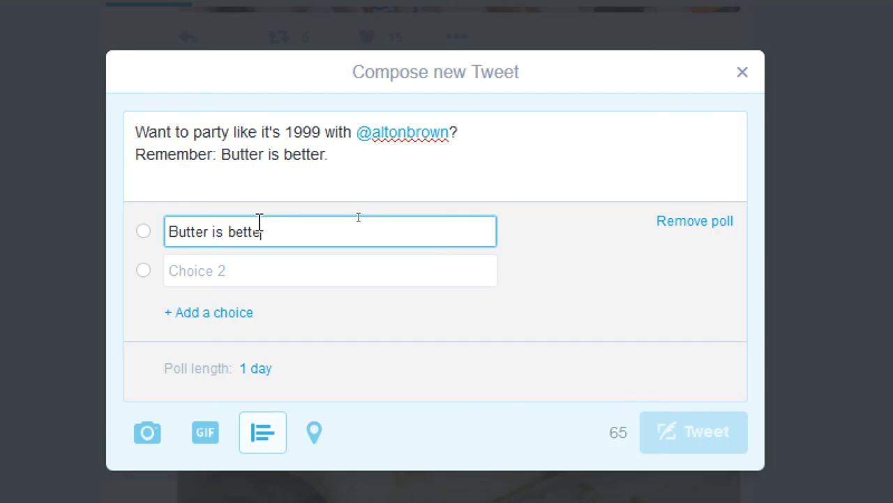
key("Tab")
type("Butter is ")
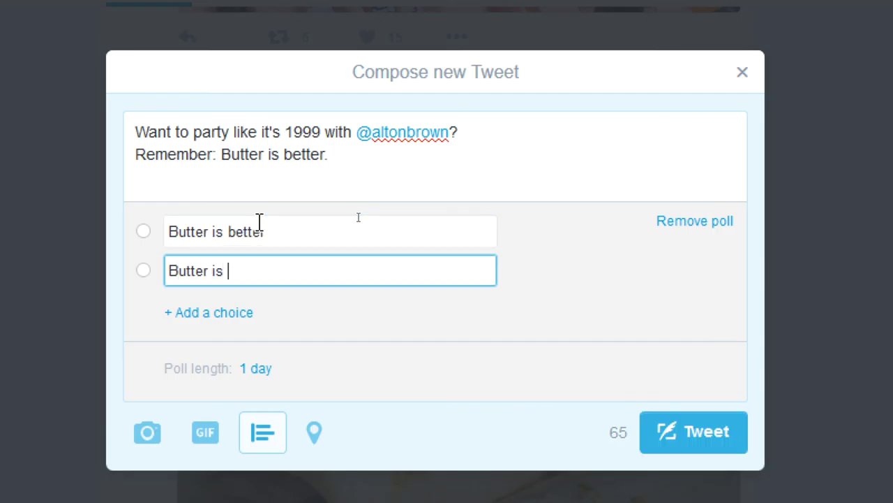
type("not better")
- Add a third choice 'I prefer tallow', keep the 1-day poll length, and post the tweet
left_click(235, 312)
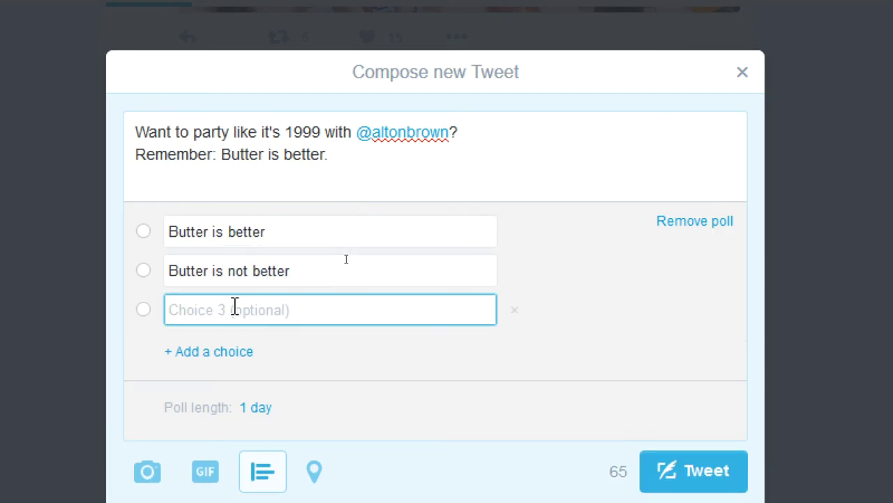
type("I prefer tallow")
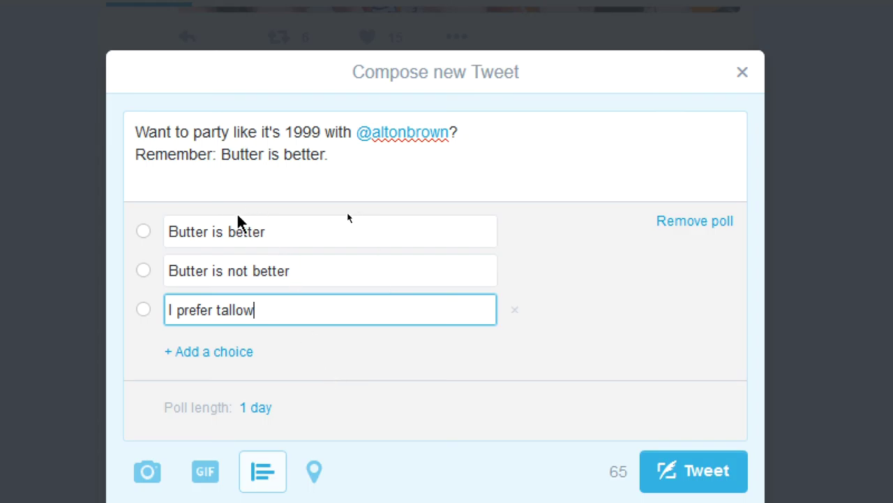
left_click(254, 408)
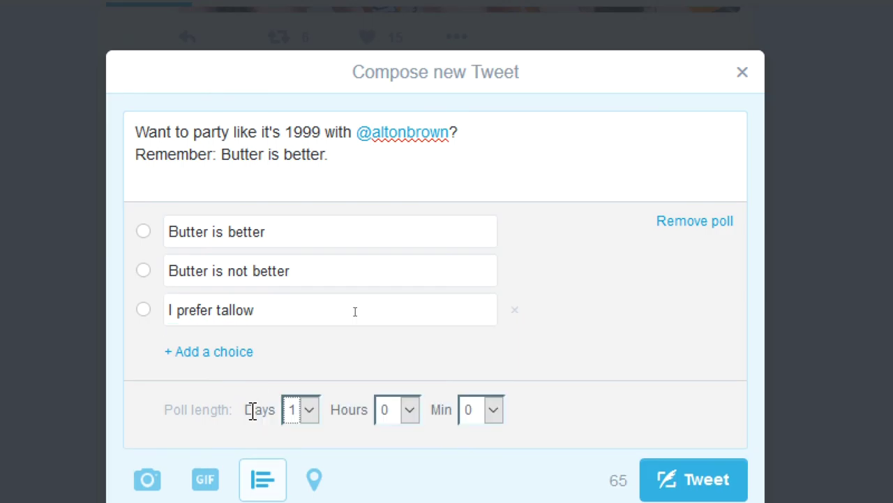
left_click(191, 408)
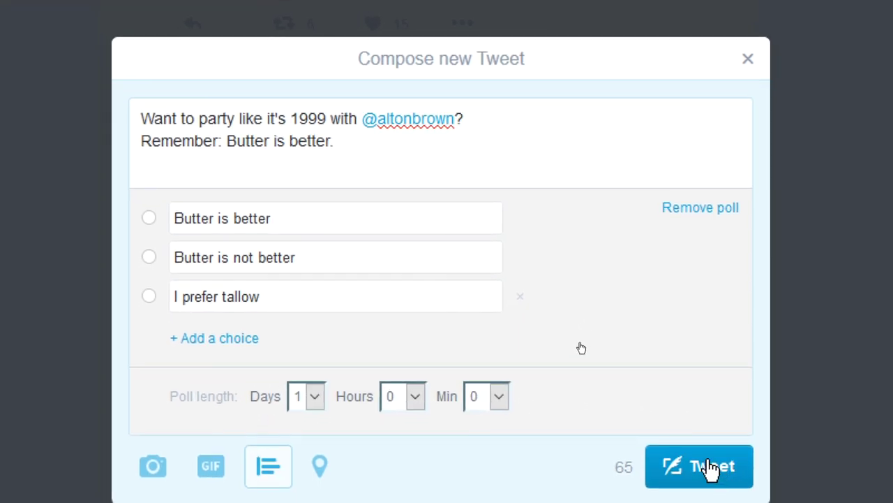
left_click(710, 469)
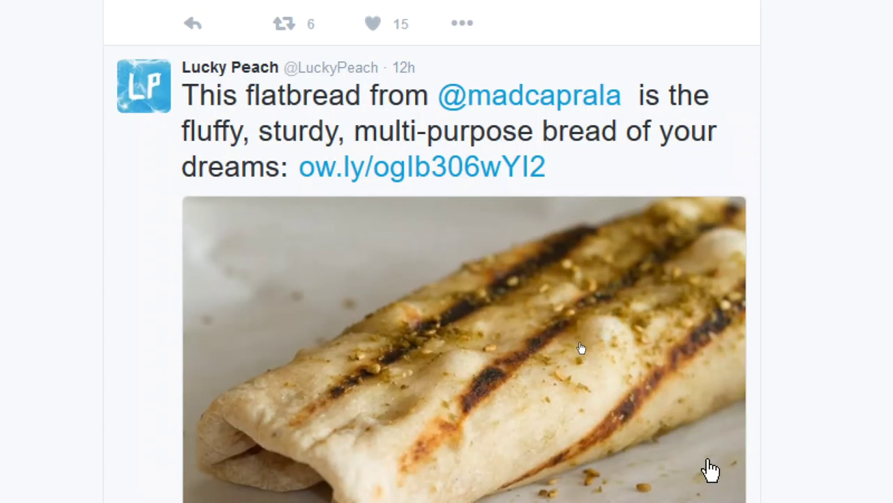
- Return to the home timeline, topped by the new Butter poll tweet
scroll(606, 27, "up", 5)
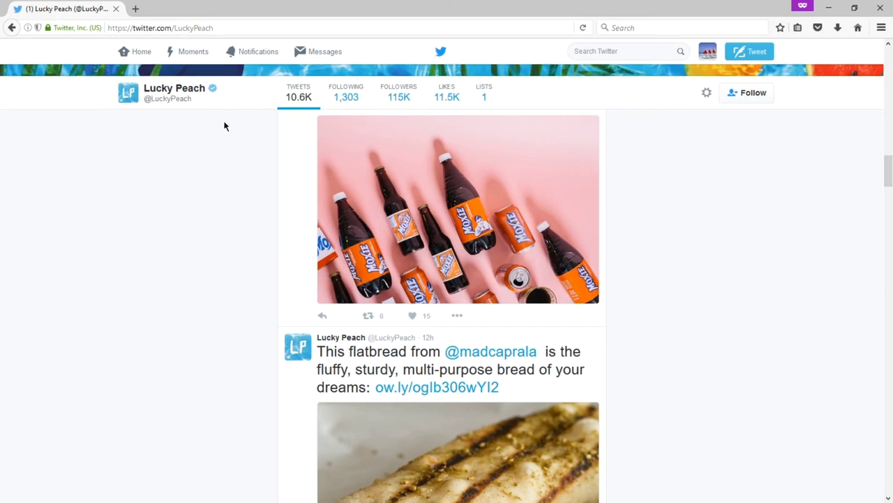
left_click(141, 54)
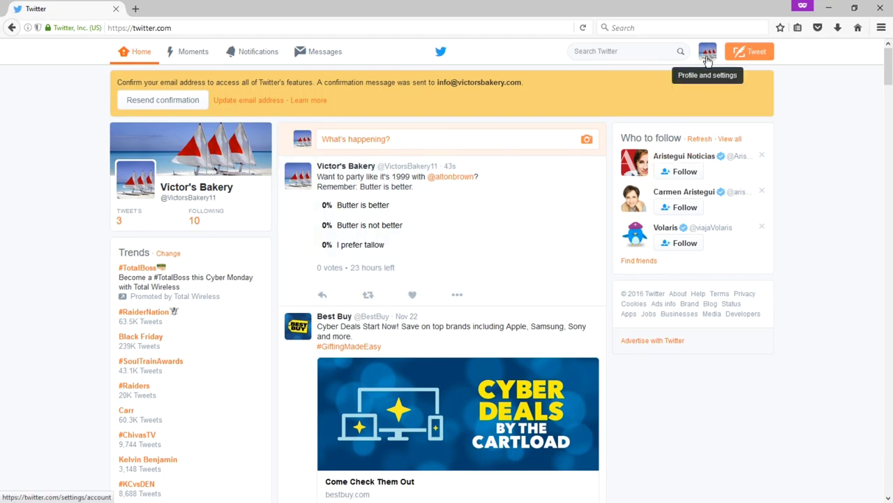
- Open the Victor's Bakery profile from the account menu at top right
left_click(707, 56)
left_click(684, 84)
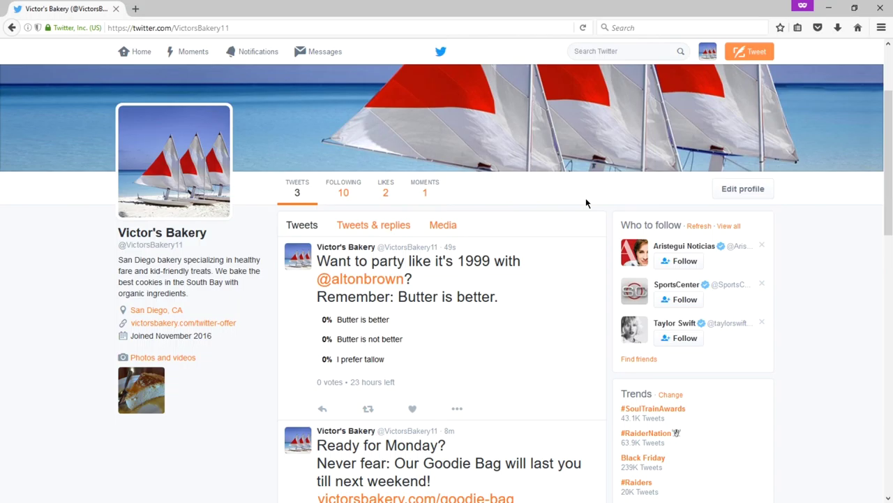
scroll(586, 203, "up", 2)
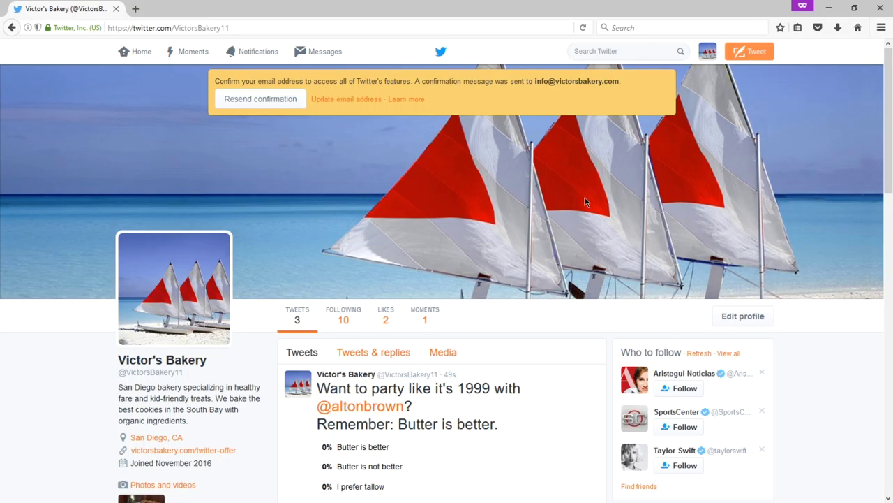
- Scroll down through the bakery's three tweets and back up to the Butter poll tweet
scroll(583, 201, "down", 1)
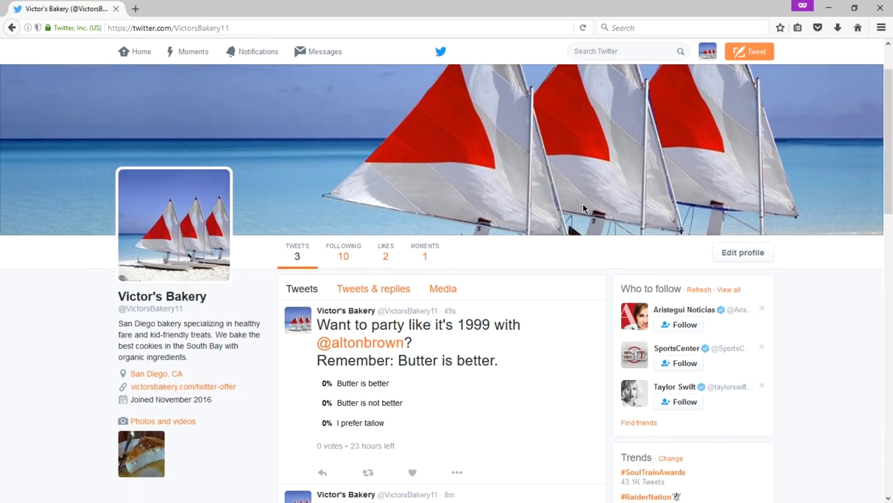
scroll(583, 203, "down", 1)
scroll(582, 202, "down", 1)
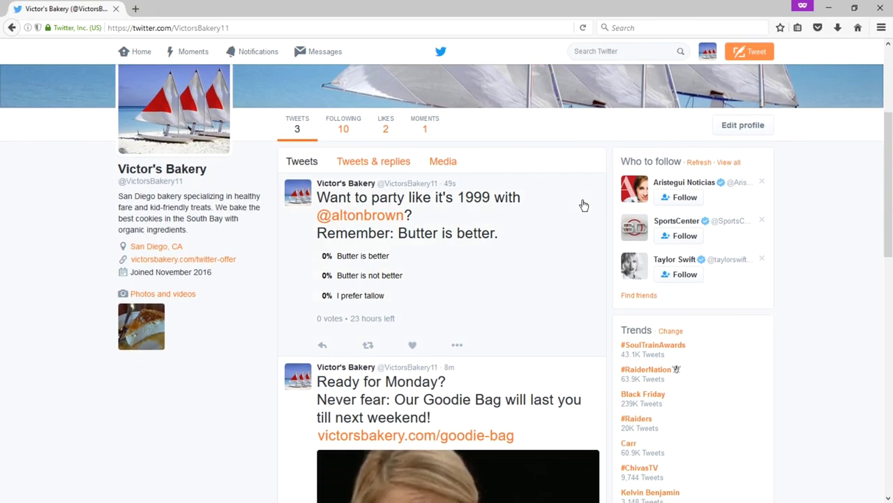
scroll(584, 204, "down", 3)
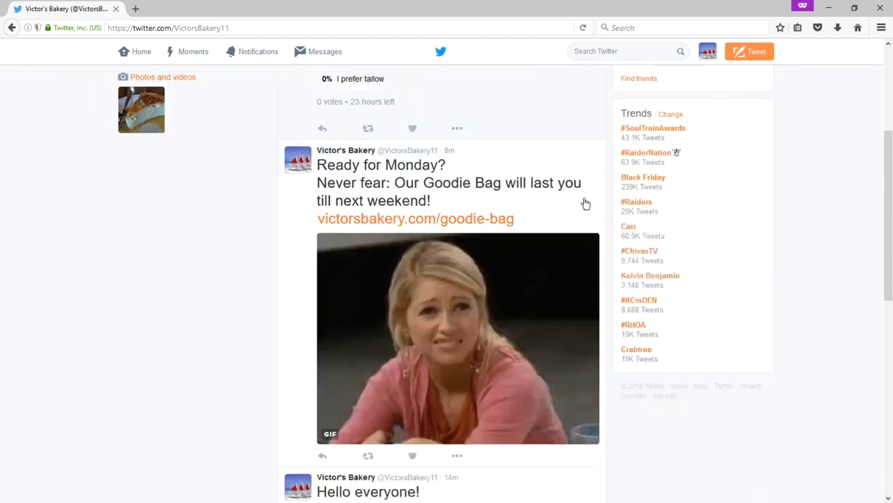
scroll(584, 199, "up", 6)
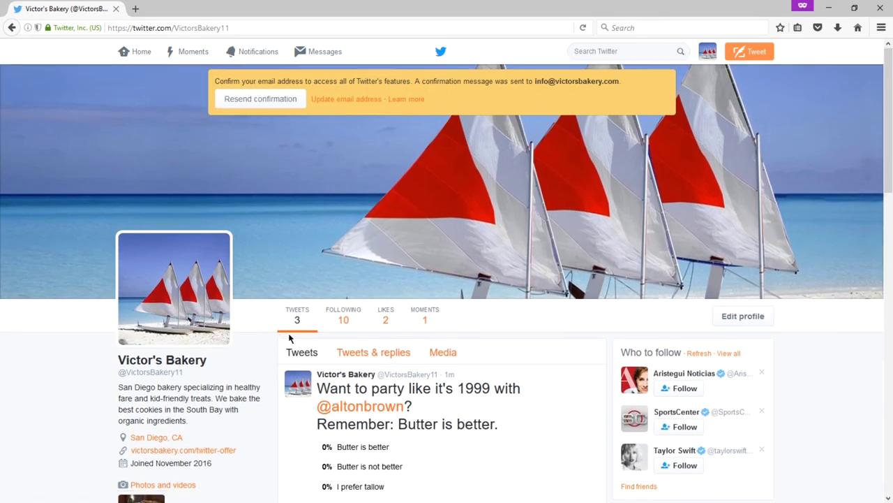
scroll(261, 315, "down", 5)
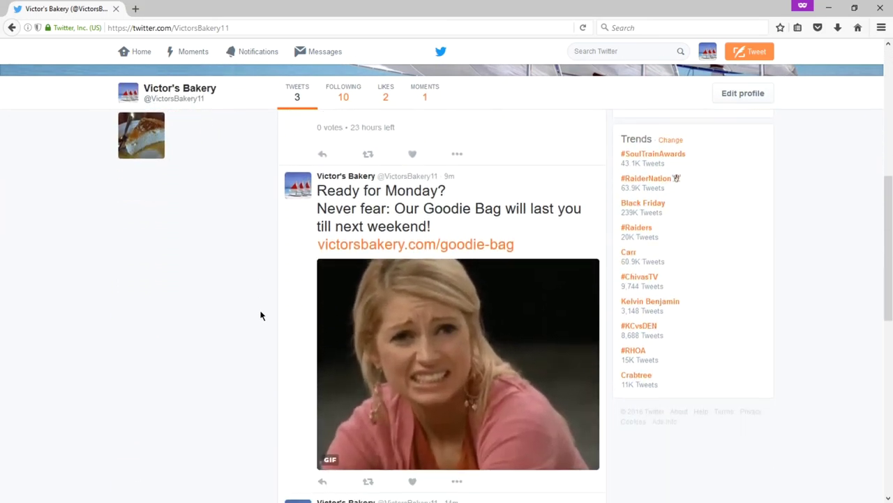
scroll(261, 315, "down", 5)
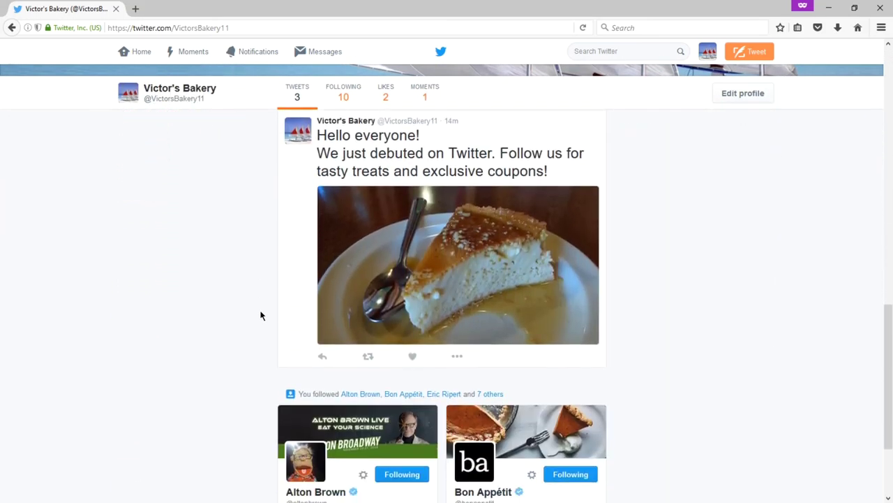
scroll(261, 316, "down", 1)
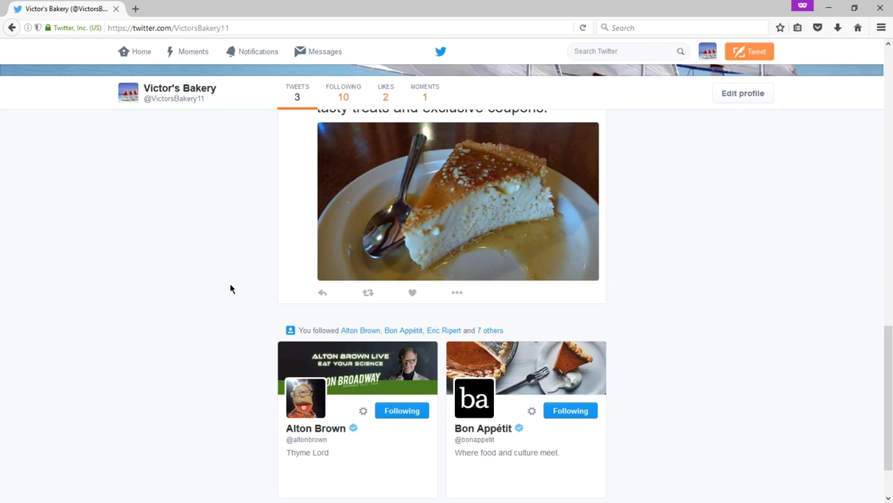
scroll(230, 288, "down", 1)
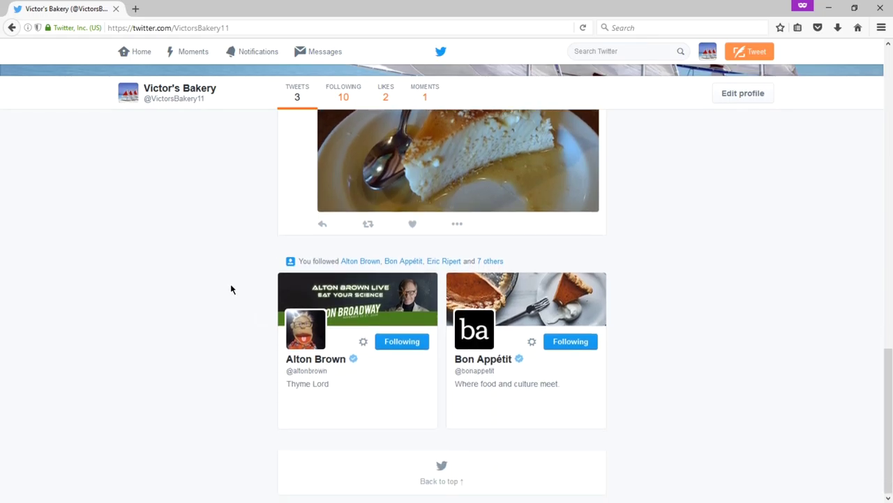
scroll(230, 288, "up", 4)
scroll(231, 288, "up", 3)
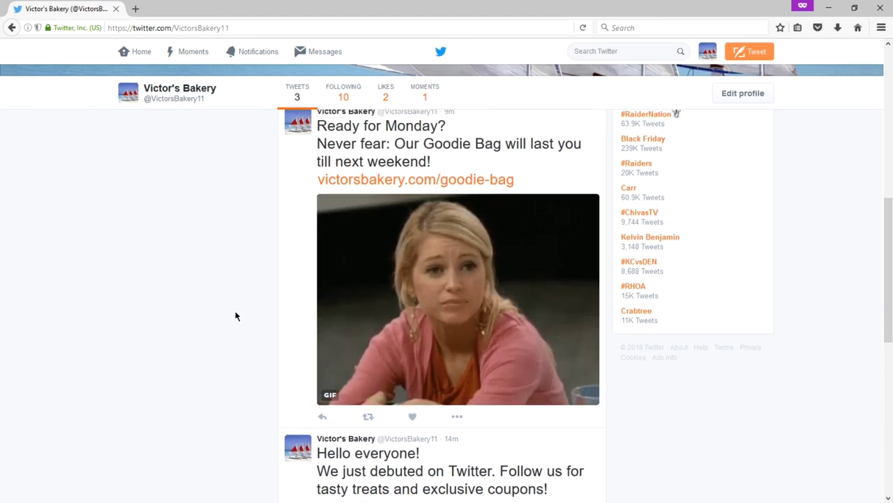
scroll(235, 315, "up", 2)
scroll(236, 315, "up", 1)
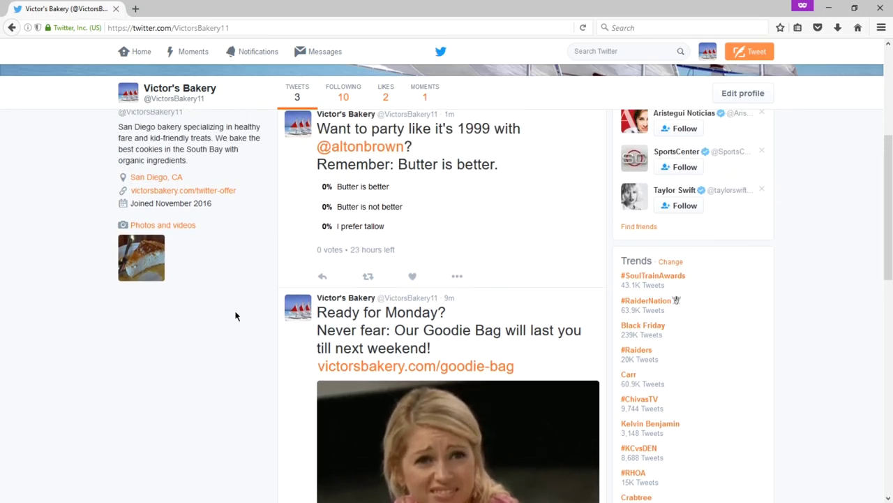
scroll(237, 310, "up", 1)
scroll(237, 308, "up", 1)
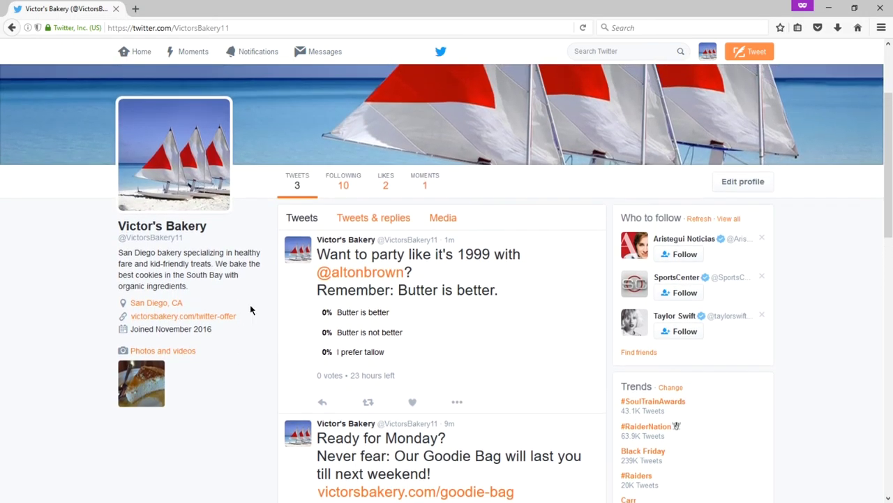
scroll(259, 240, "up", 2)
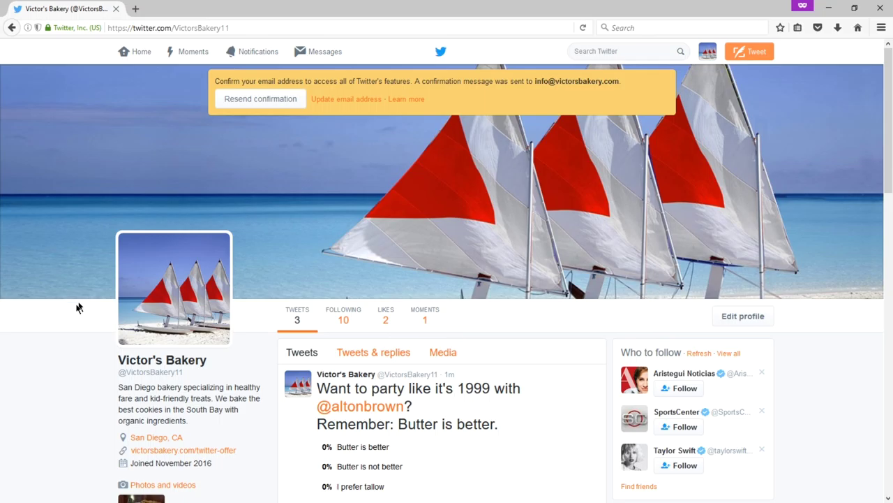
scroll(73, 326, "down", 2)
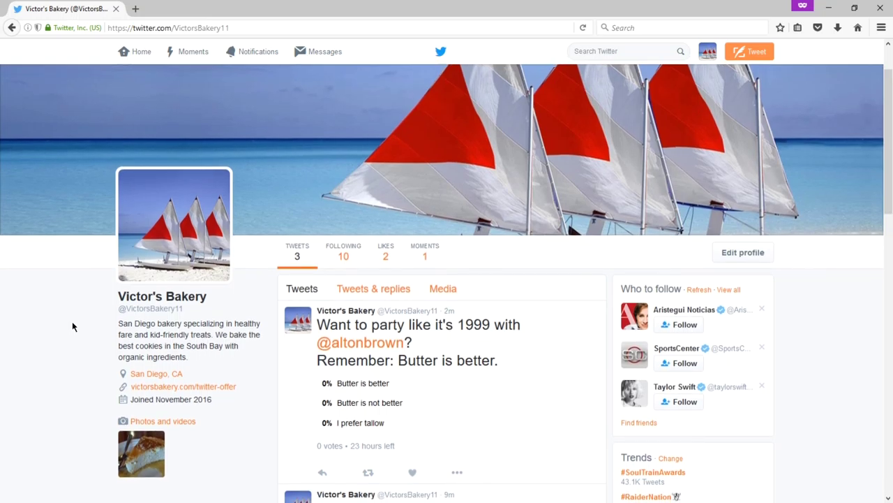